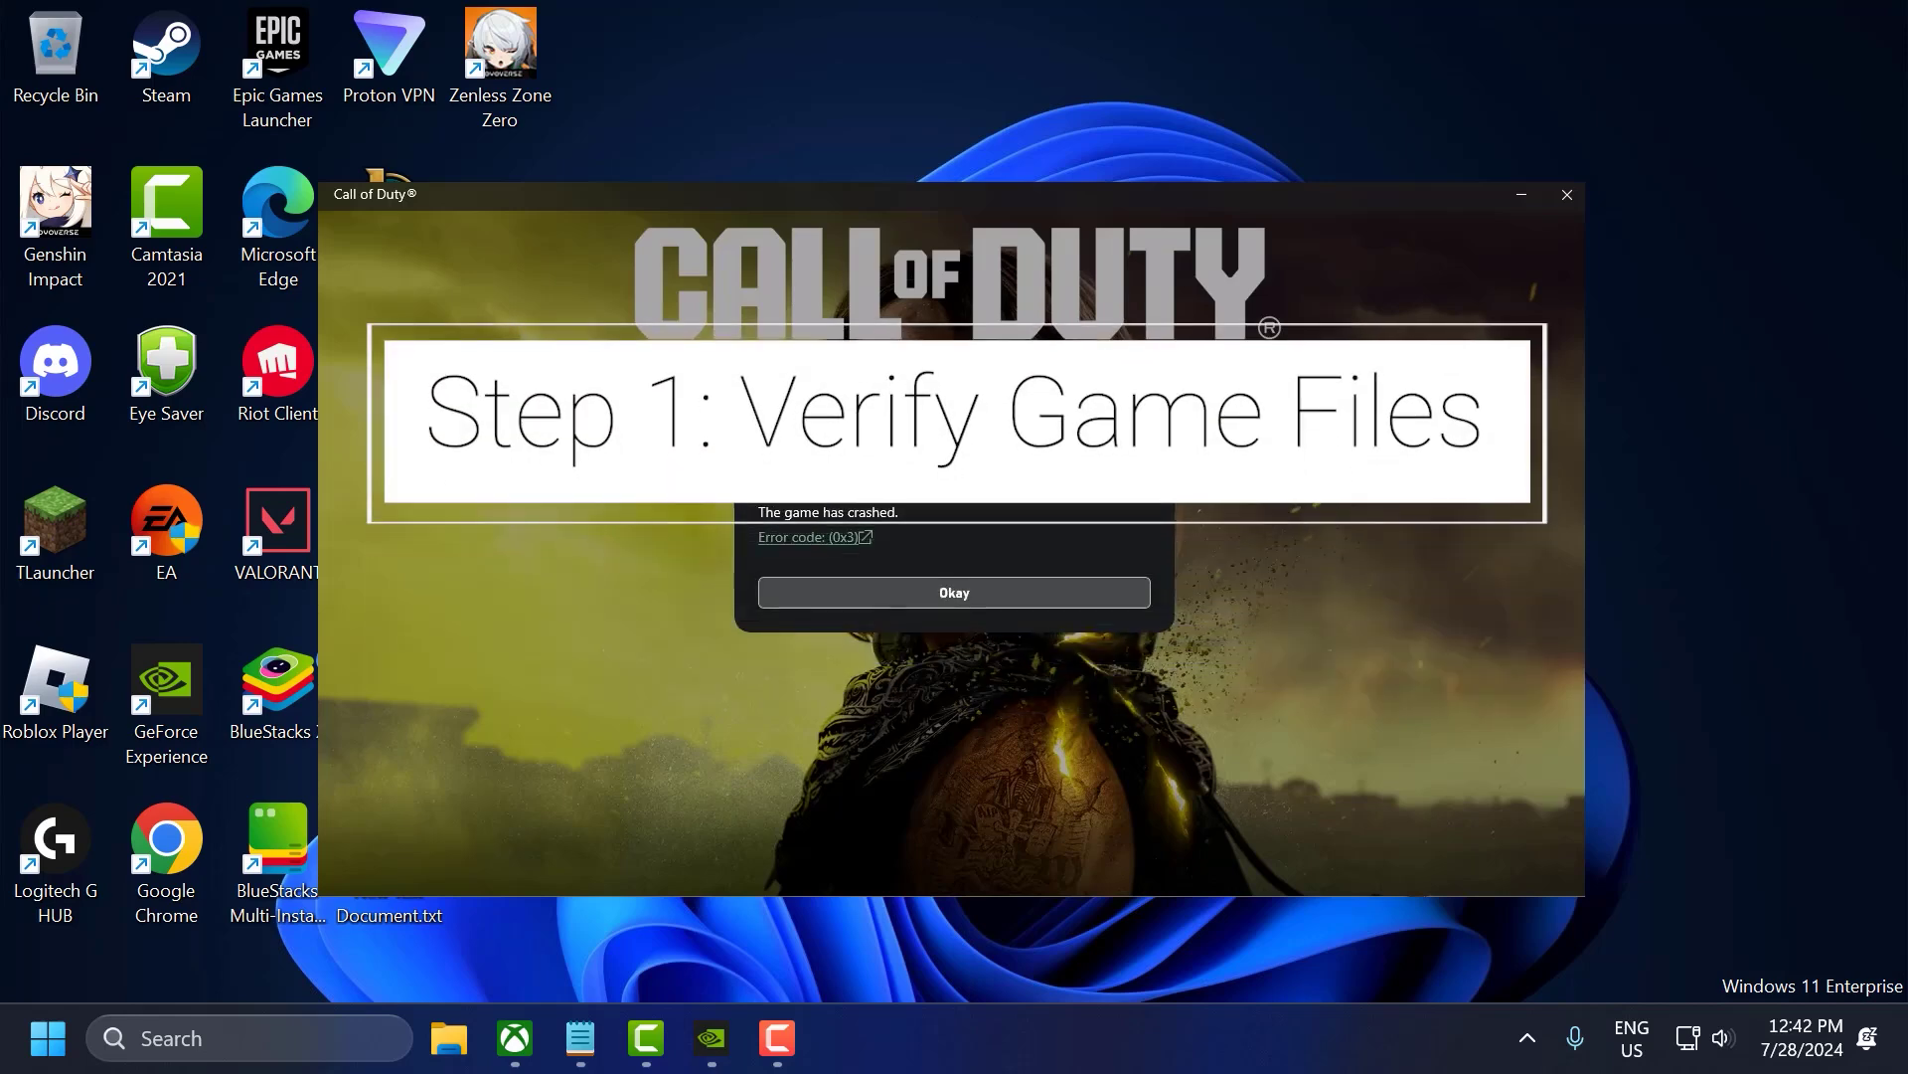
Close the Call of Duty crash dialog with its Okay button.
{"action": "left_click", "coordinate": [905, 592]}
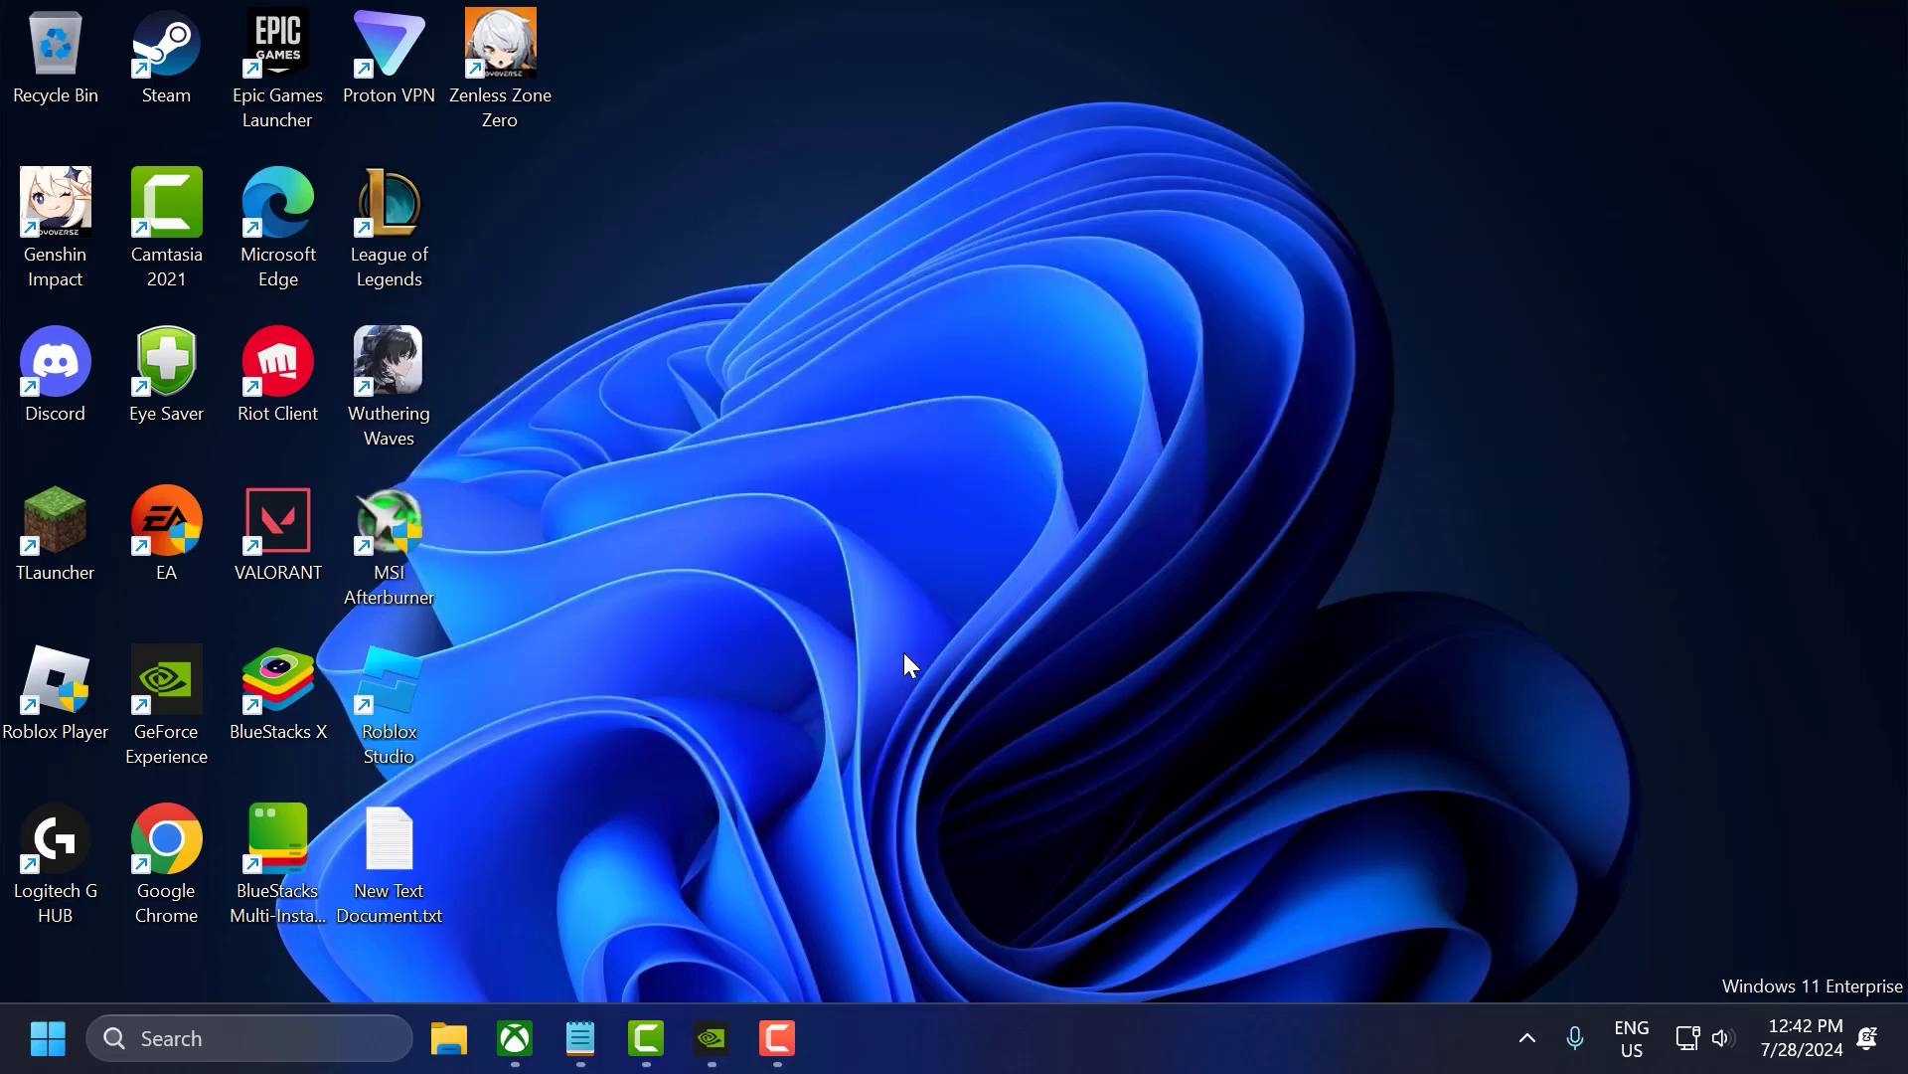
Open Minecraft Launcher's game page from My Library in the Xbox app.
{"action": "left_click", "coordinate": [513, 1038]}
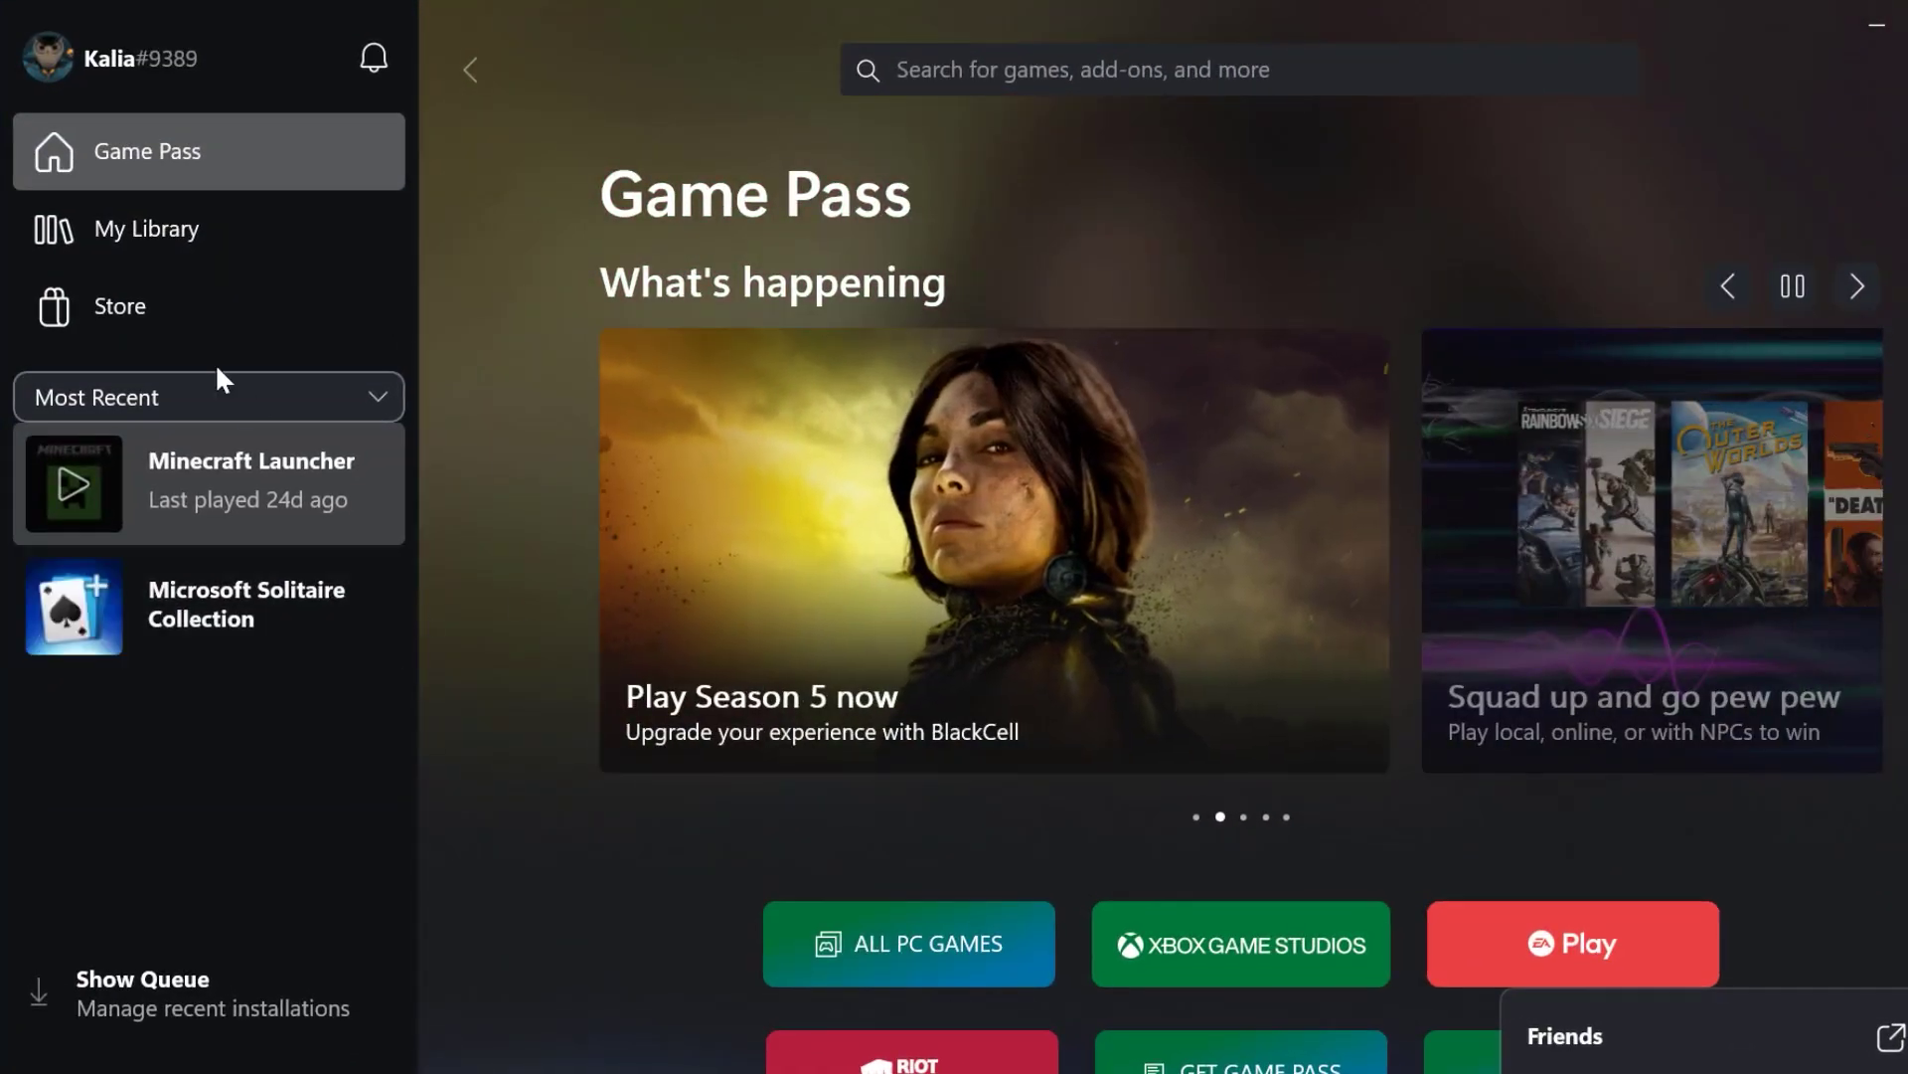
{"action": "left_click", "coordinate": [180, 243]}
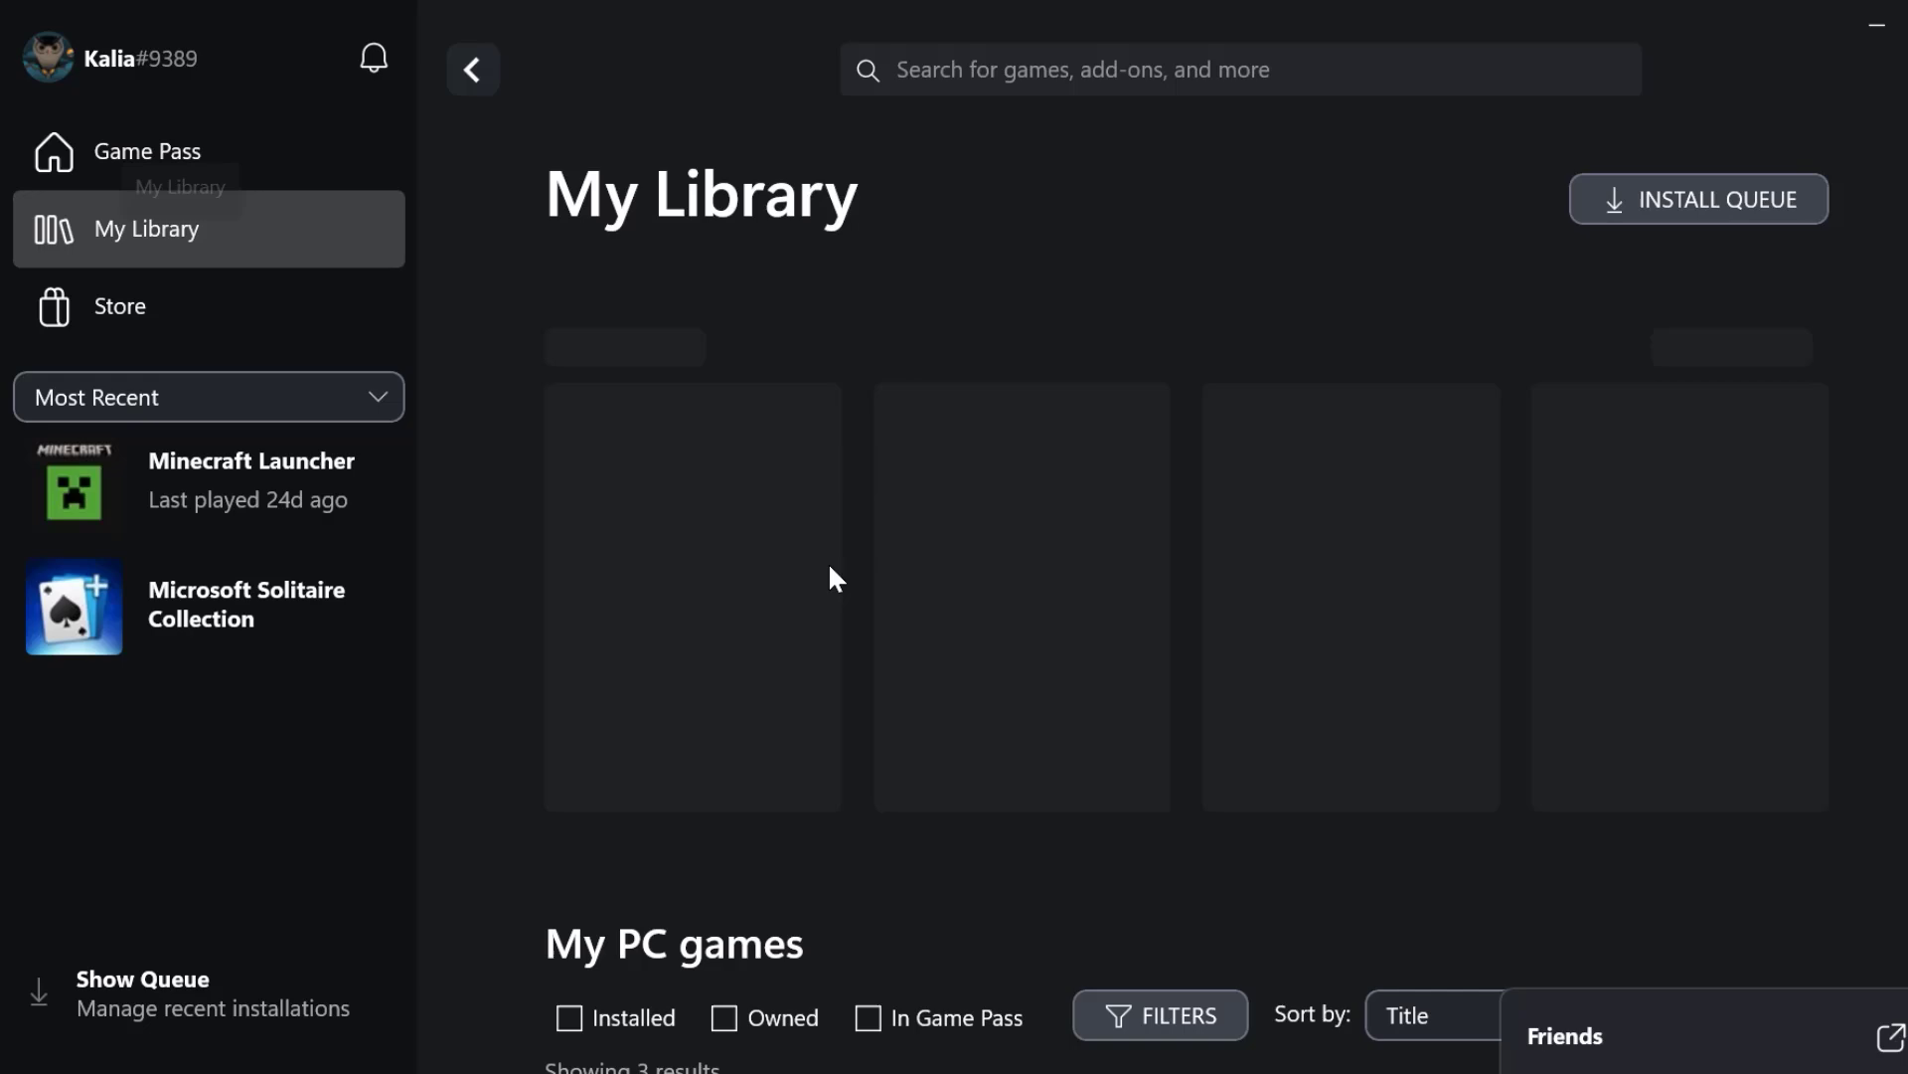
{"action": "scroll", "coordinate": [940, 708], "scroll_direction": "down", "scroll_amount": 2}
{"action": "scroll", "coordinate": [939, 709], "scroll_direction": "down", "scroll_amount": 1}
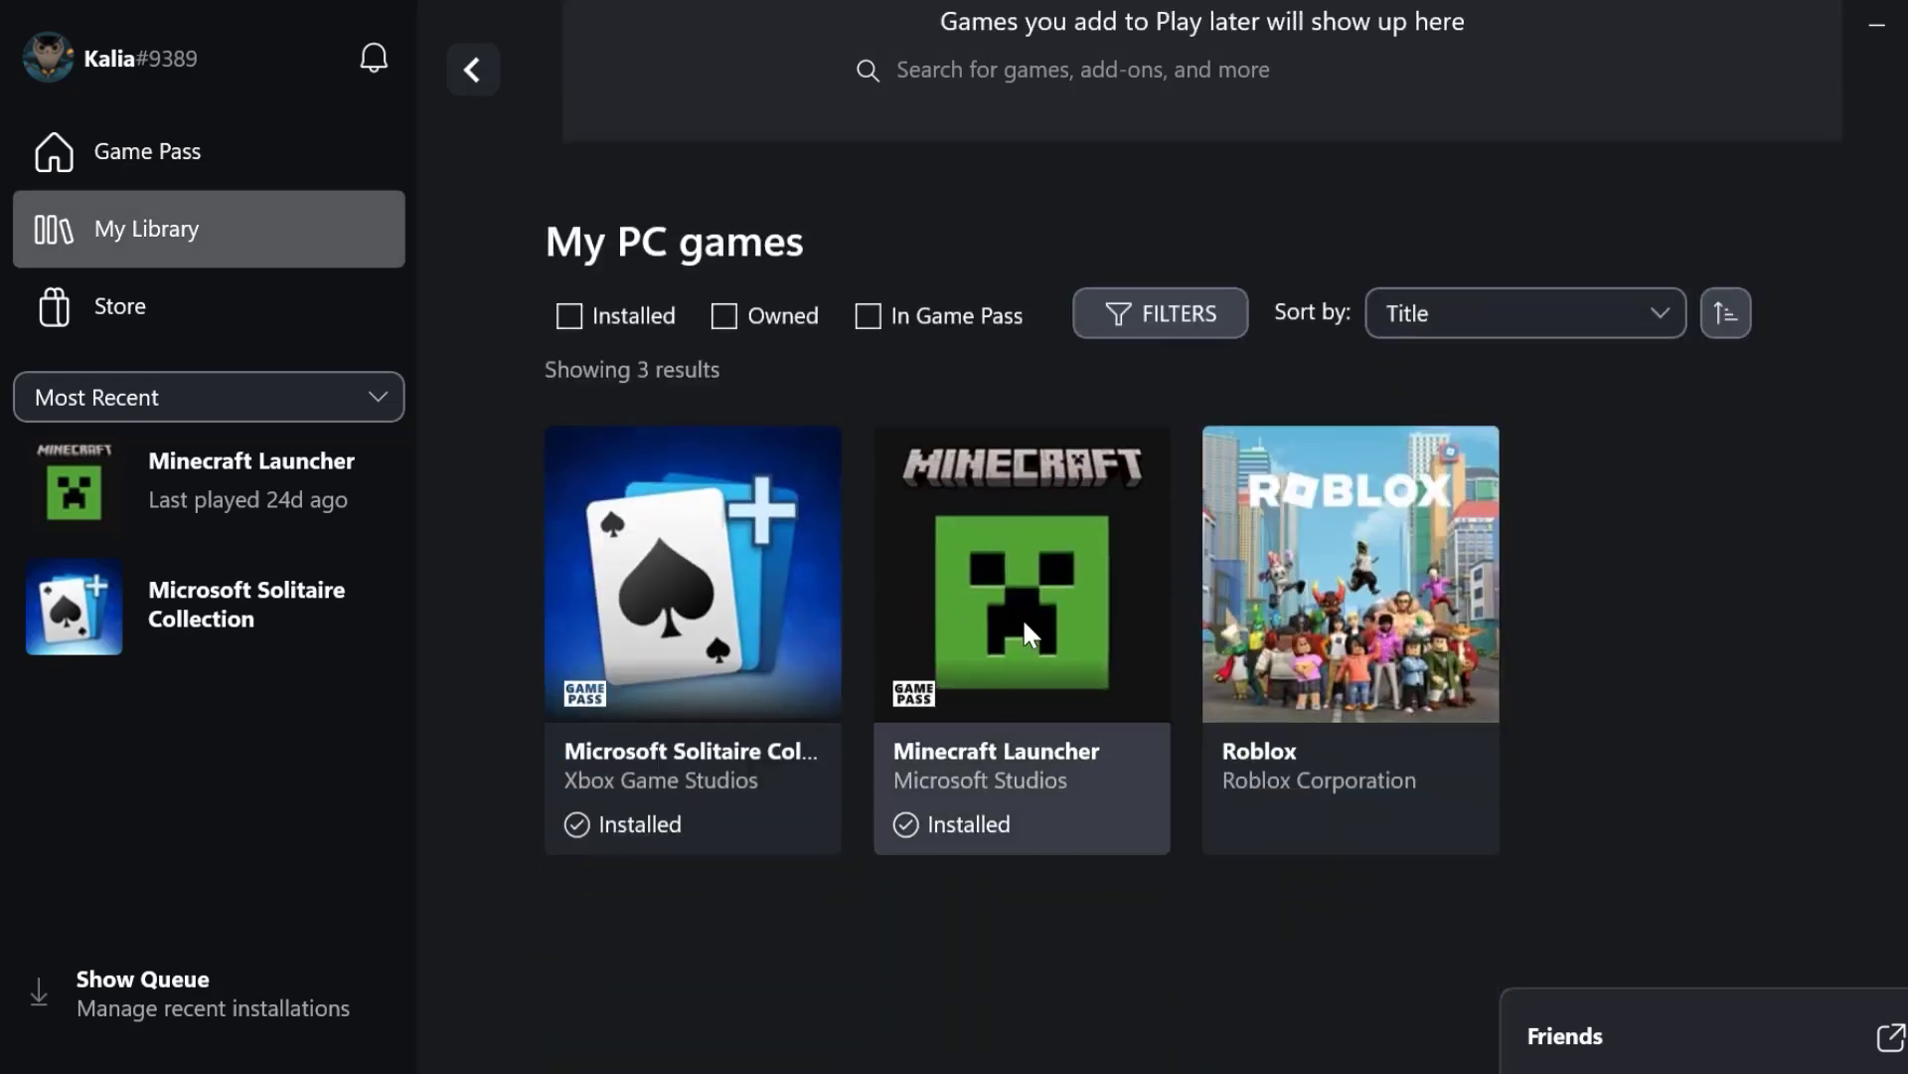
{"action": "left_click", "coordinate": [1050, 674]}
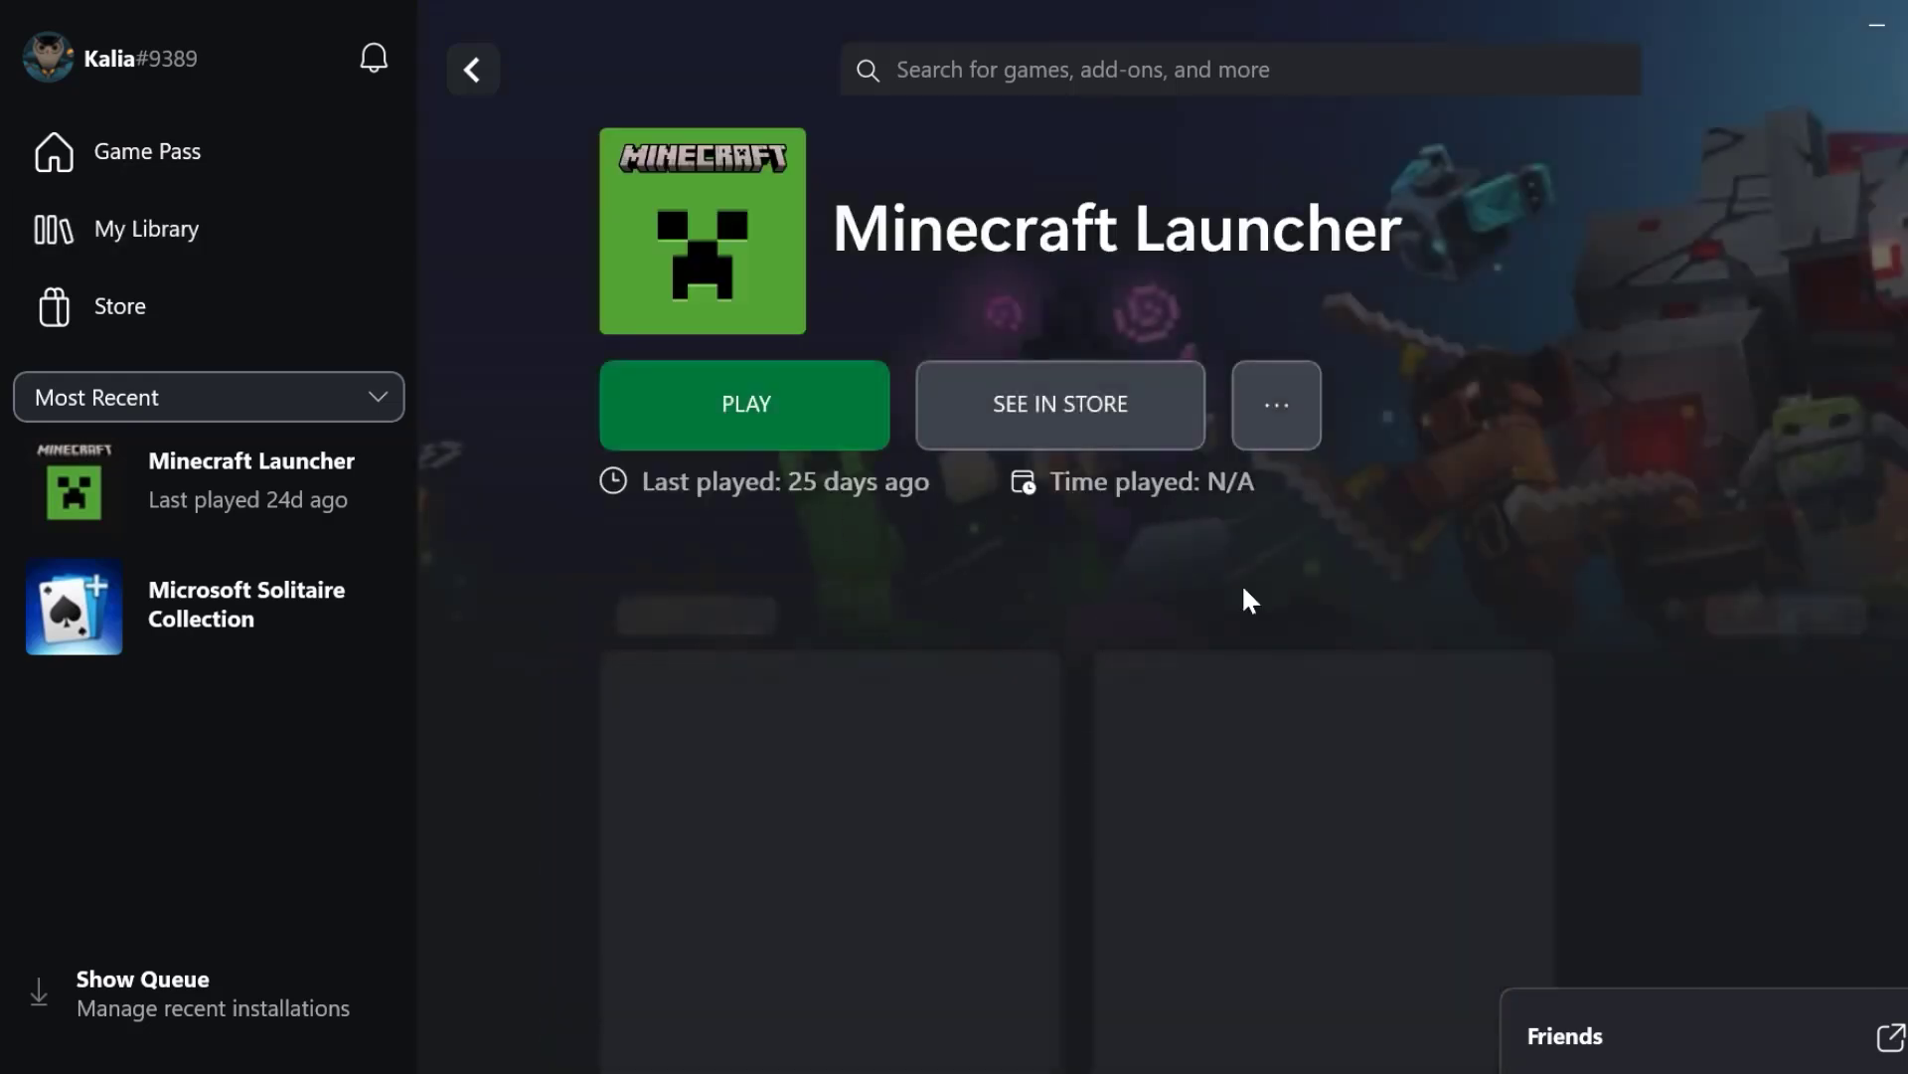
Run Verify and Repair on Minecraft Launcher's files under Manage > Files, and confirm.
{"action": "left_click", "coordinate": [1280, 433]}
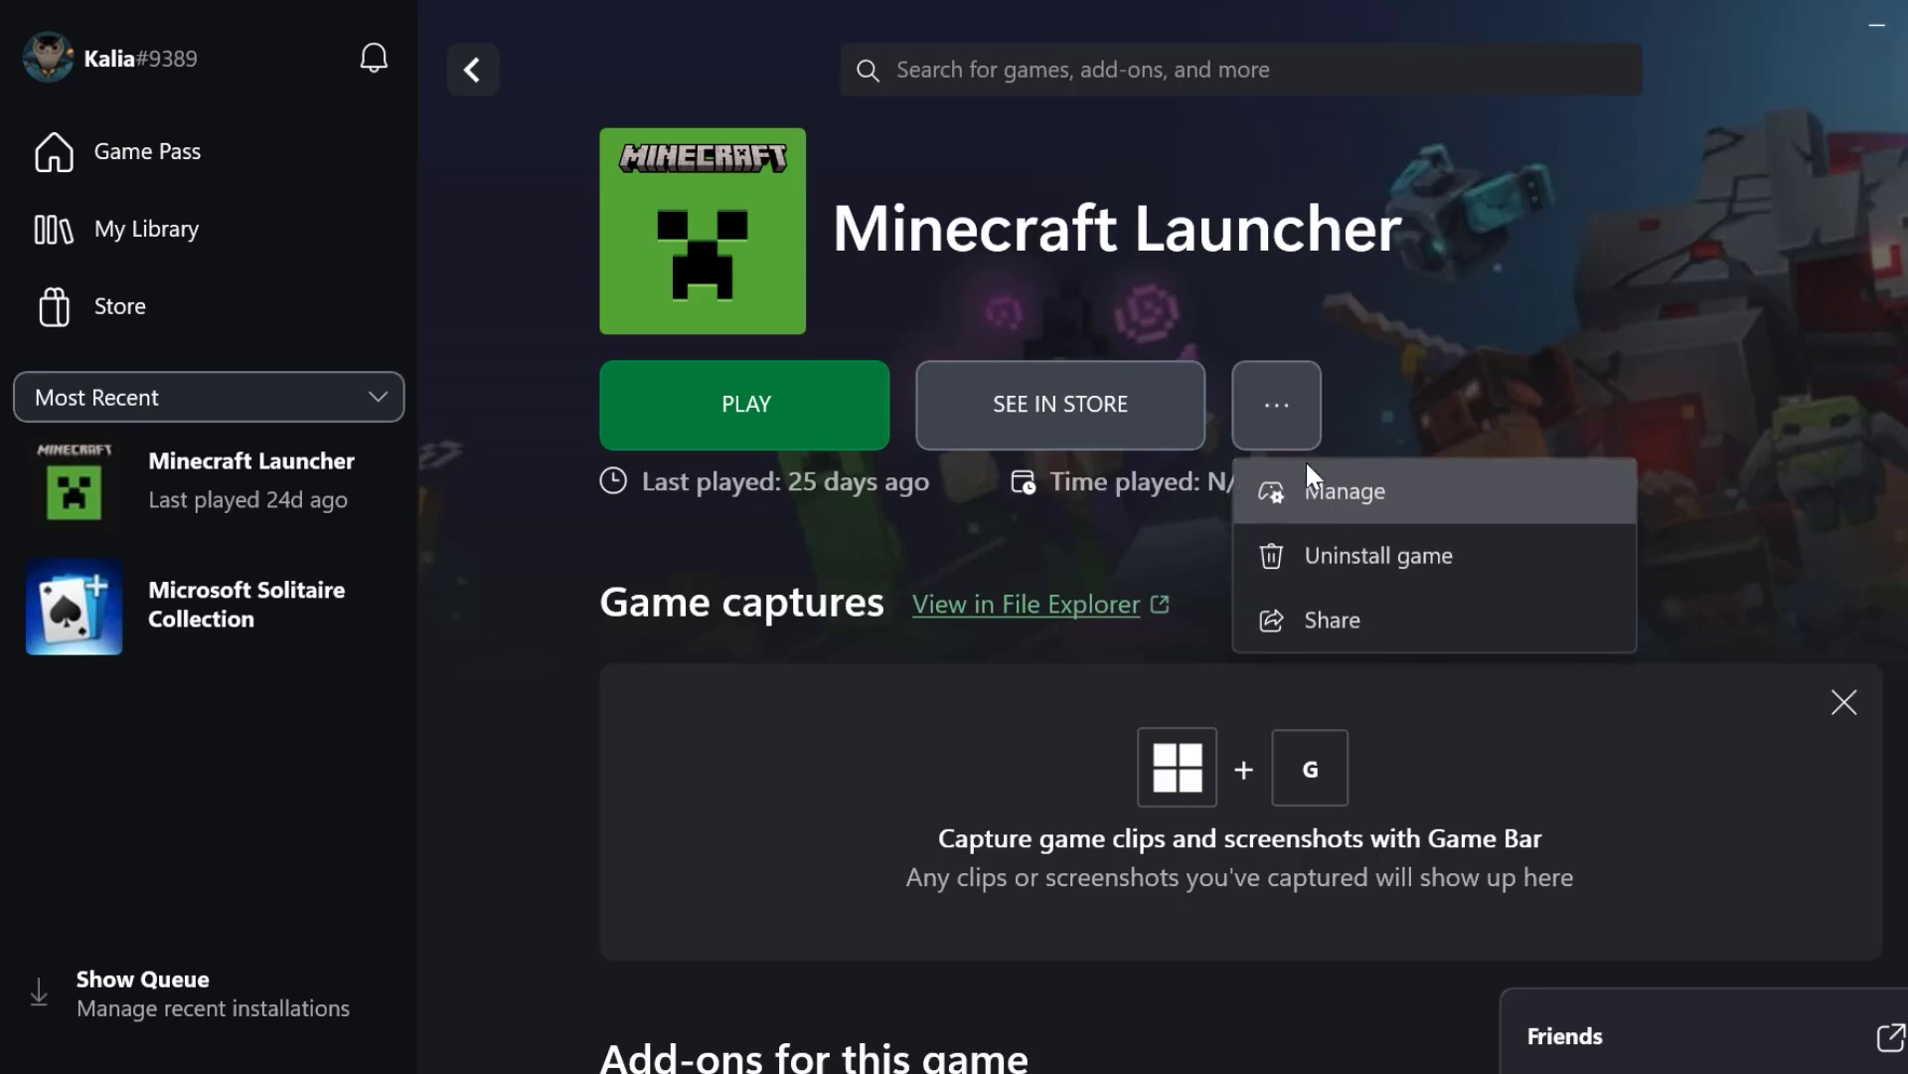
{"action": "left_click", "coordinate": [1347, 487]}
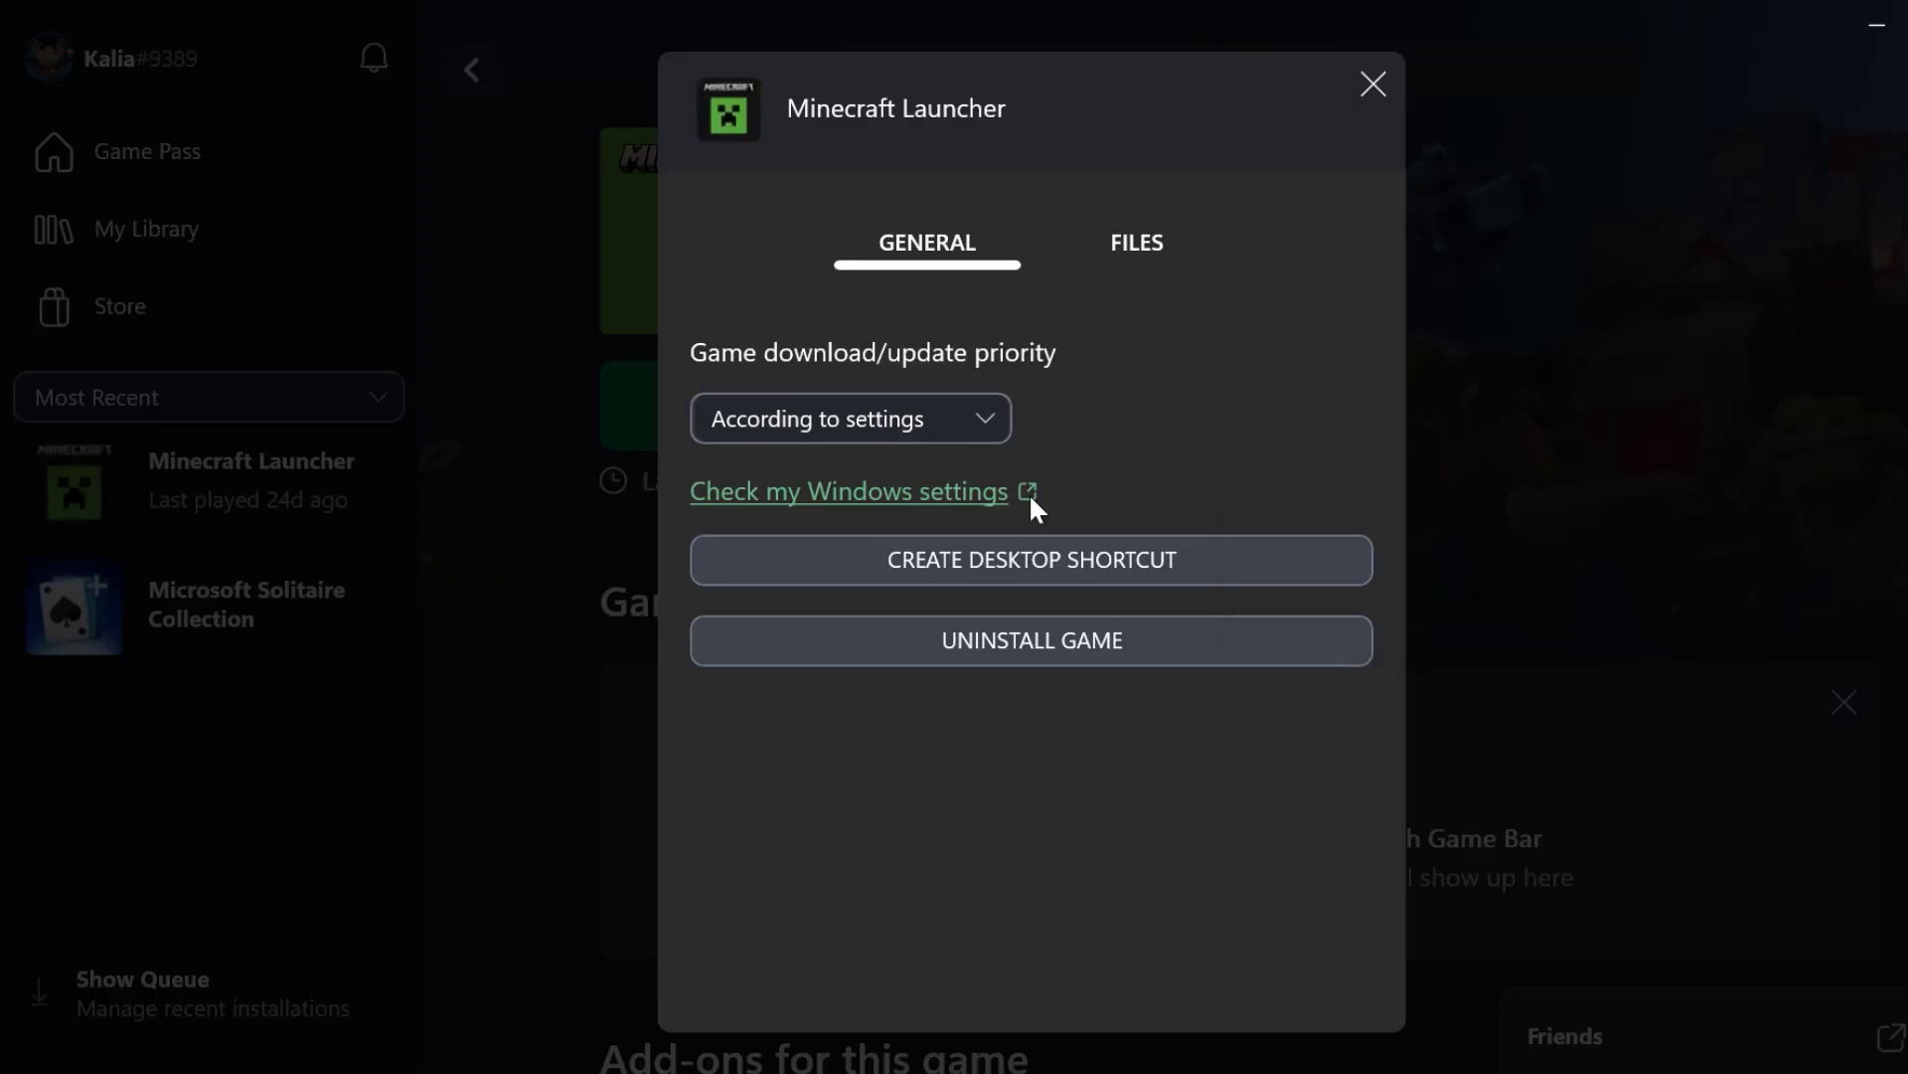
{"action": "left_click", "coordinate": [1143, 254]}
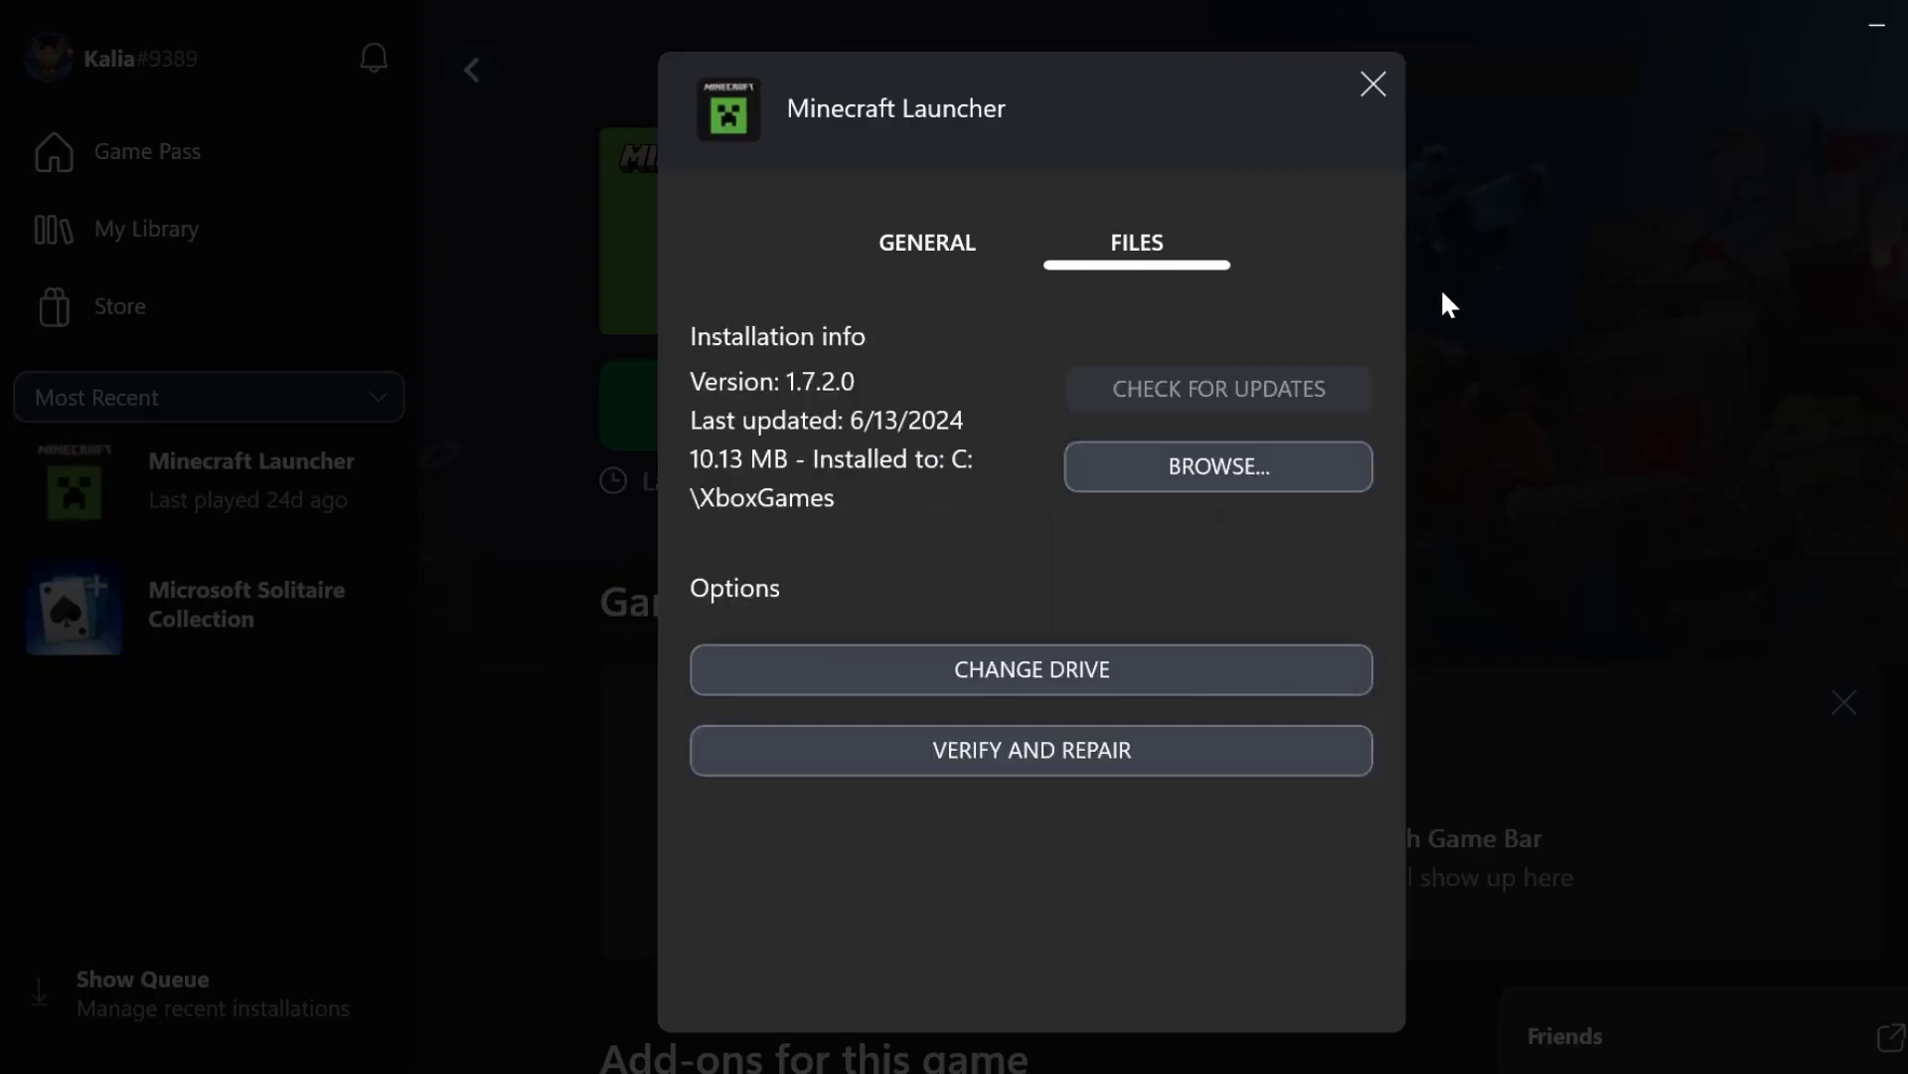
{"action": "left_click", "coordinate": [1062, 753]}
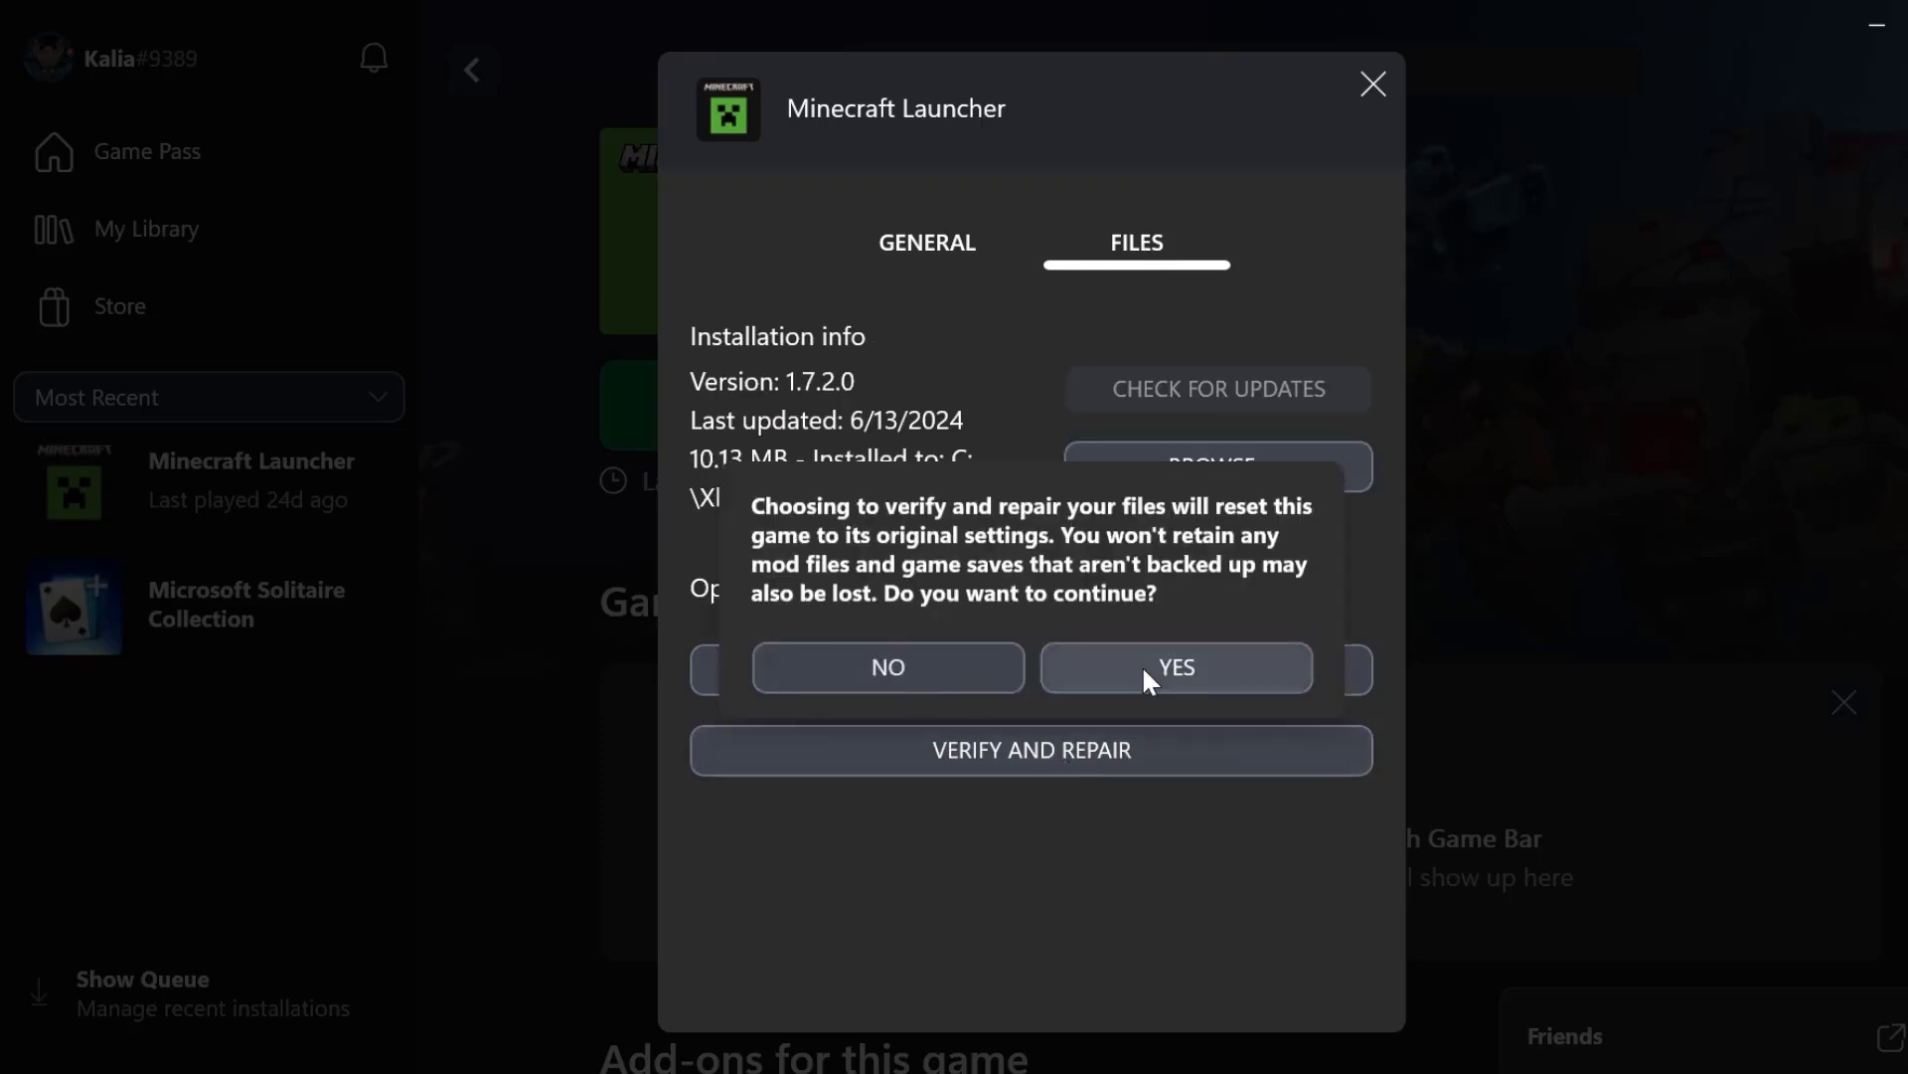
{"action": "left_click", "coordinate": [1142, 670]}
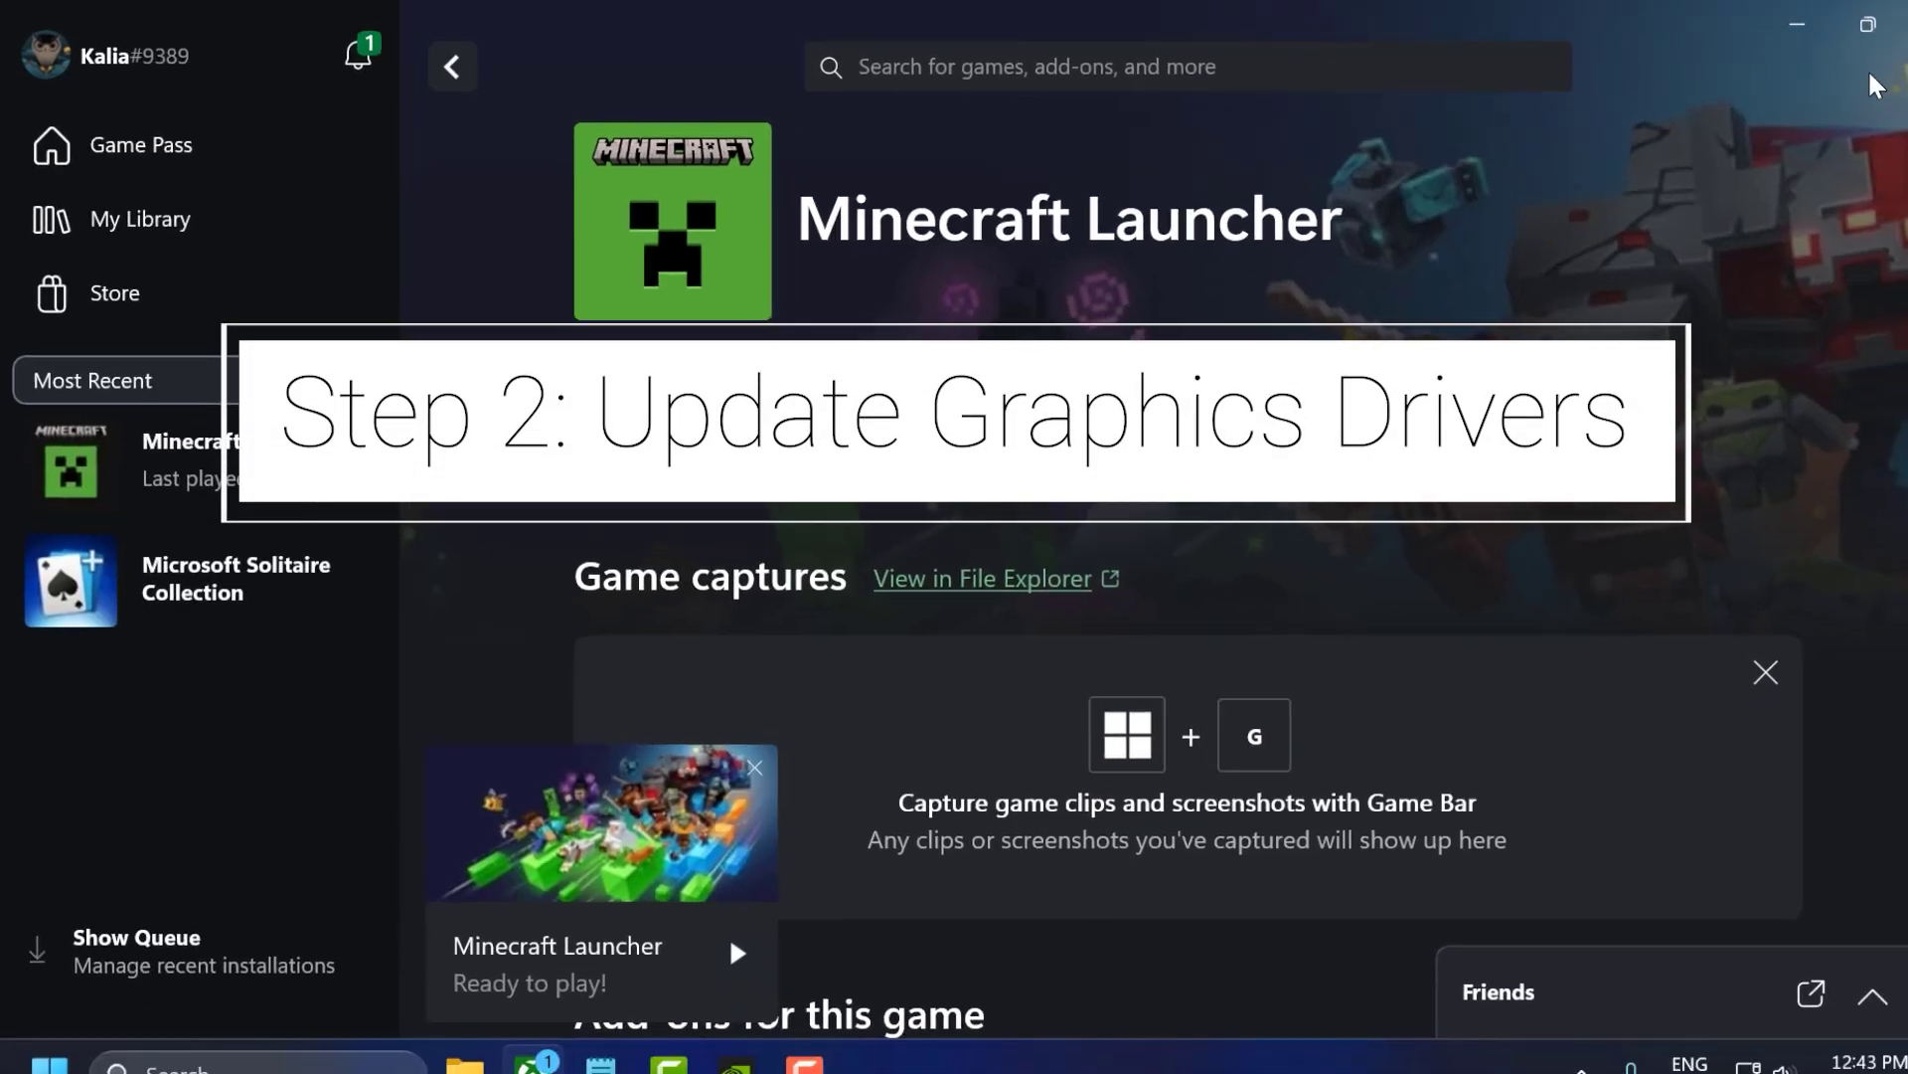
Minimize Xbox and check GeForce Experience's Drivers tab for a newer Game Ready driver.
{"action": "left_click", "coordinate": [1735, 24]}
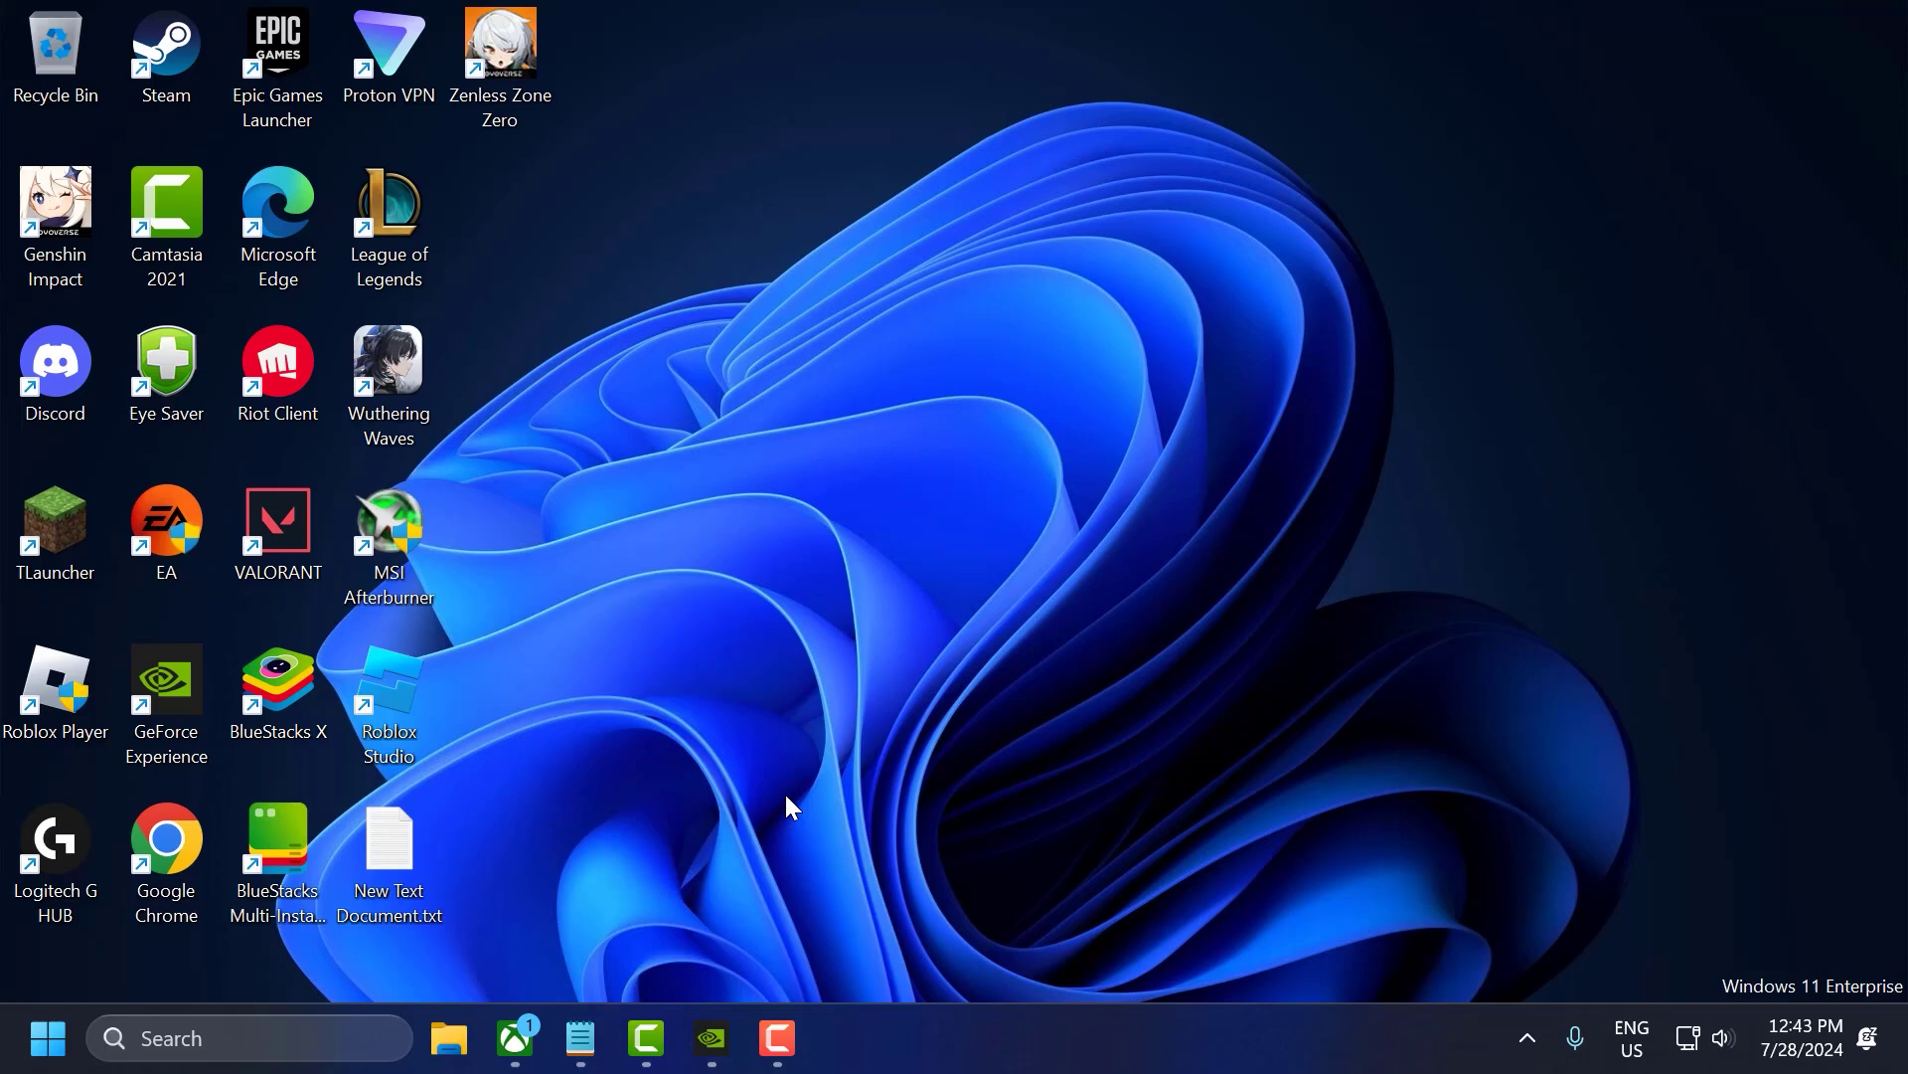
{"action": "left_click", "coordinate": [711, 1038]}
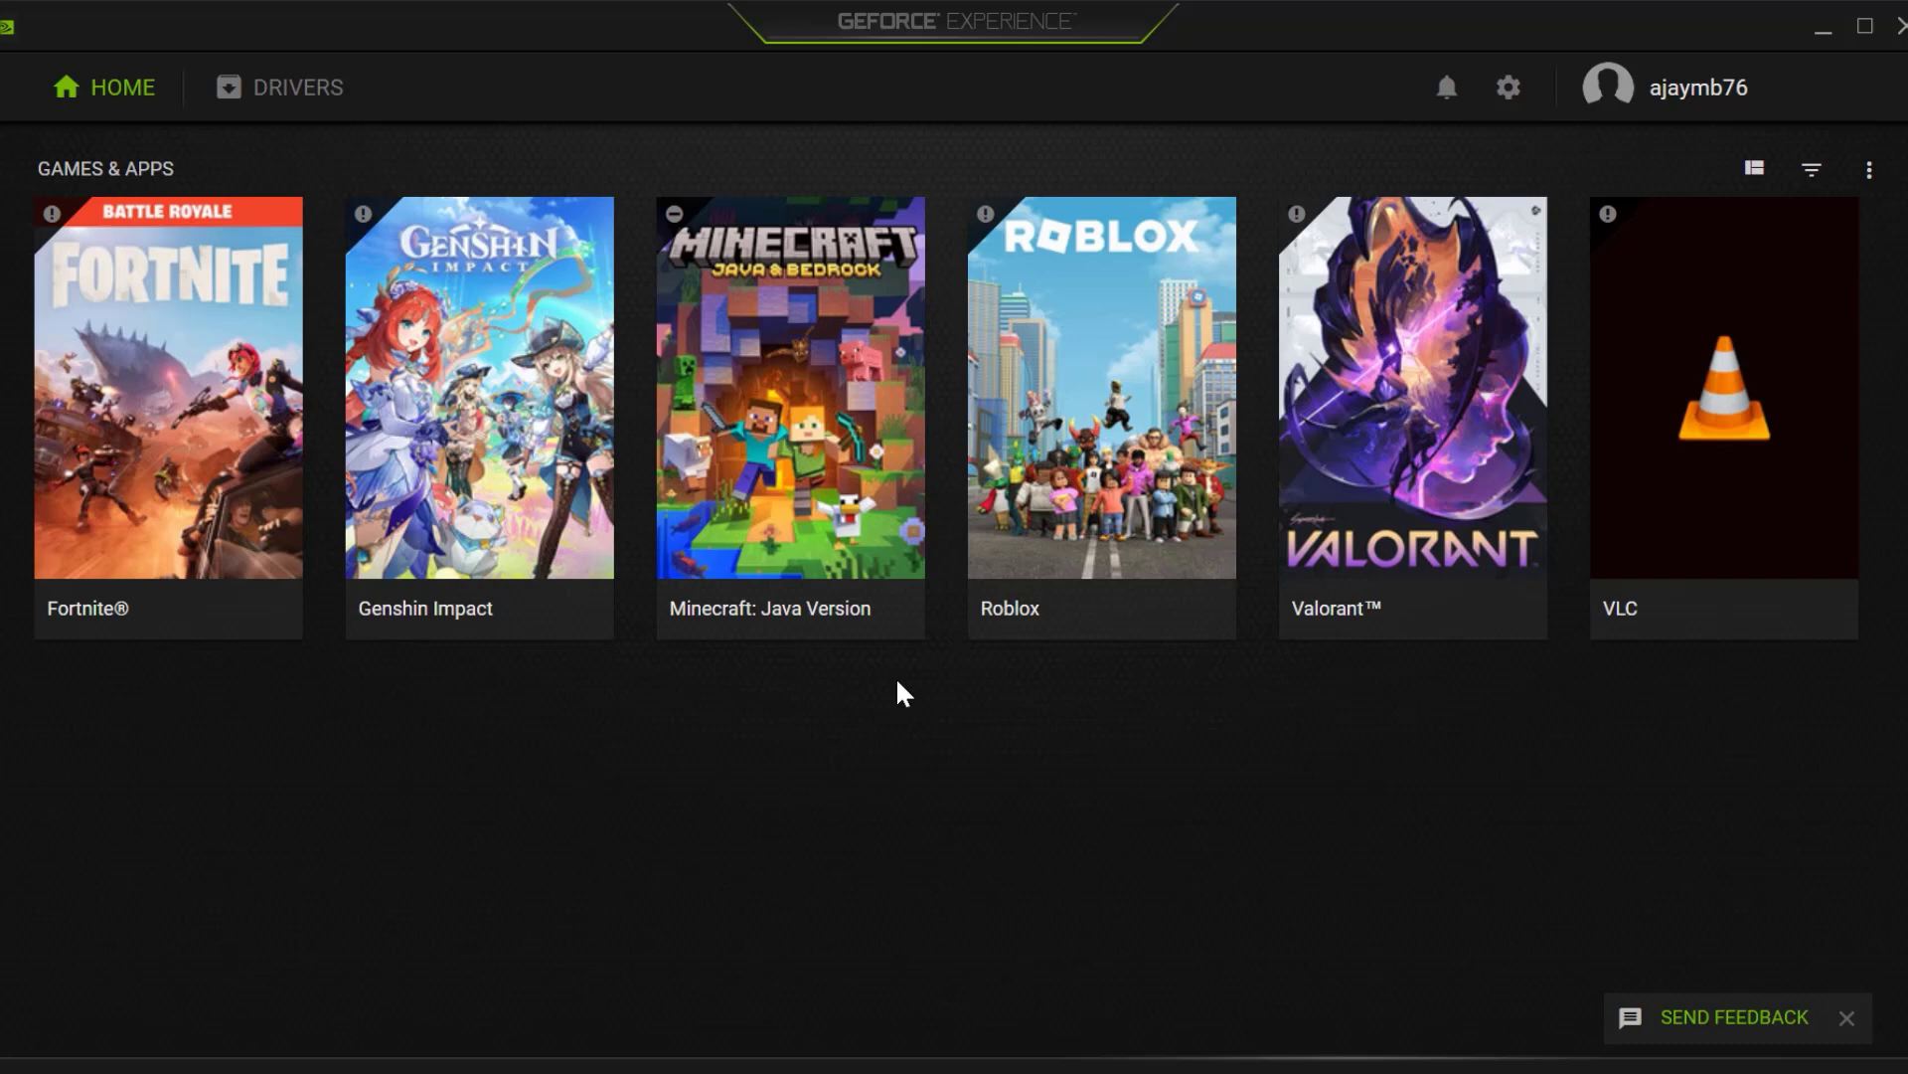
{"action": "left_click", "coordinate": [285, 85]}
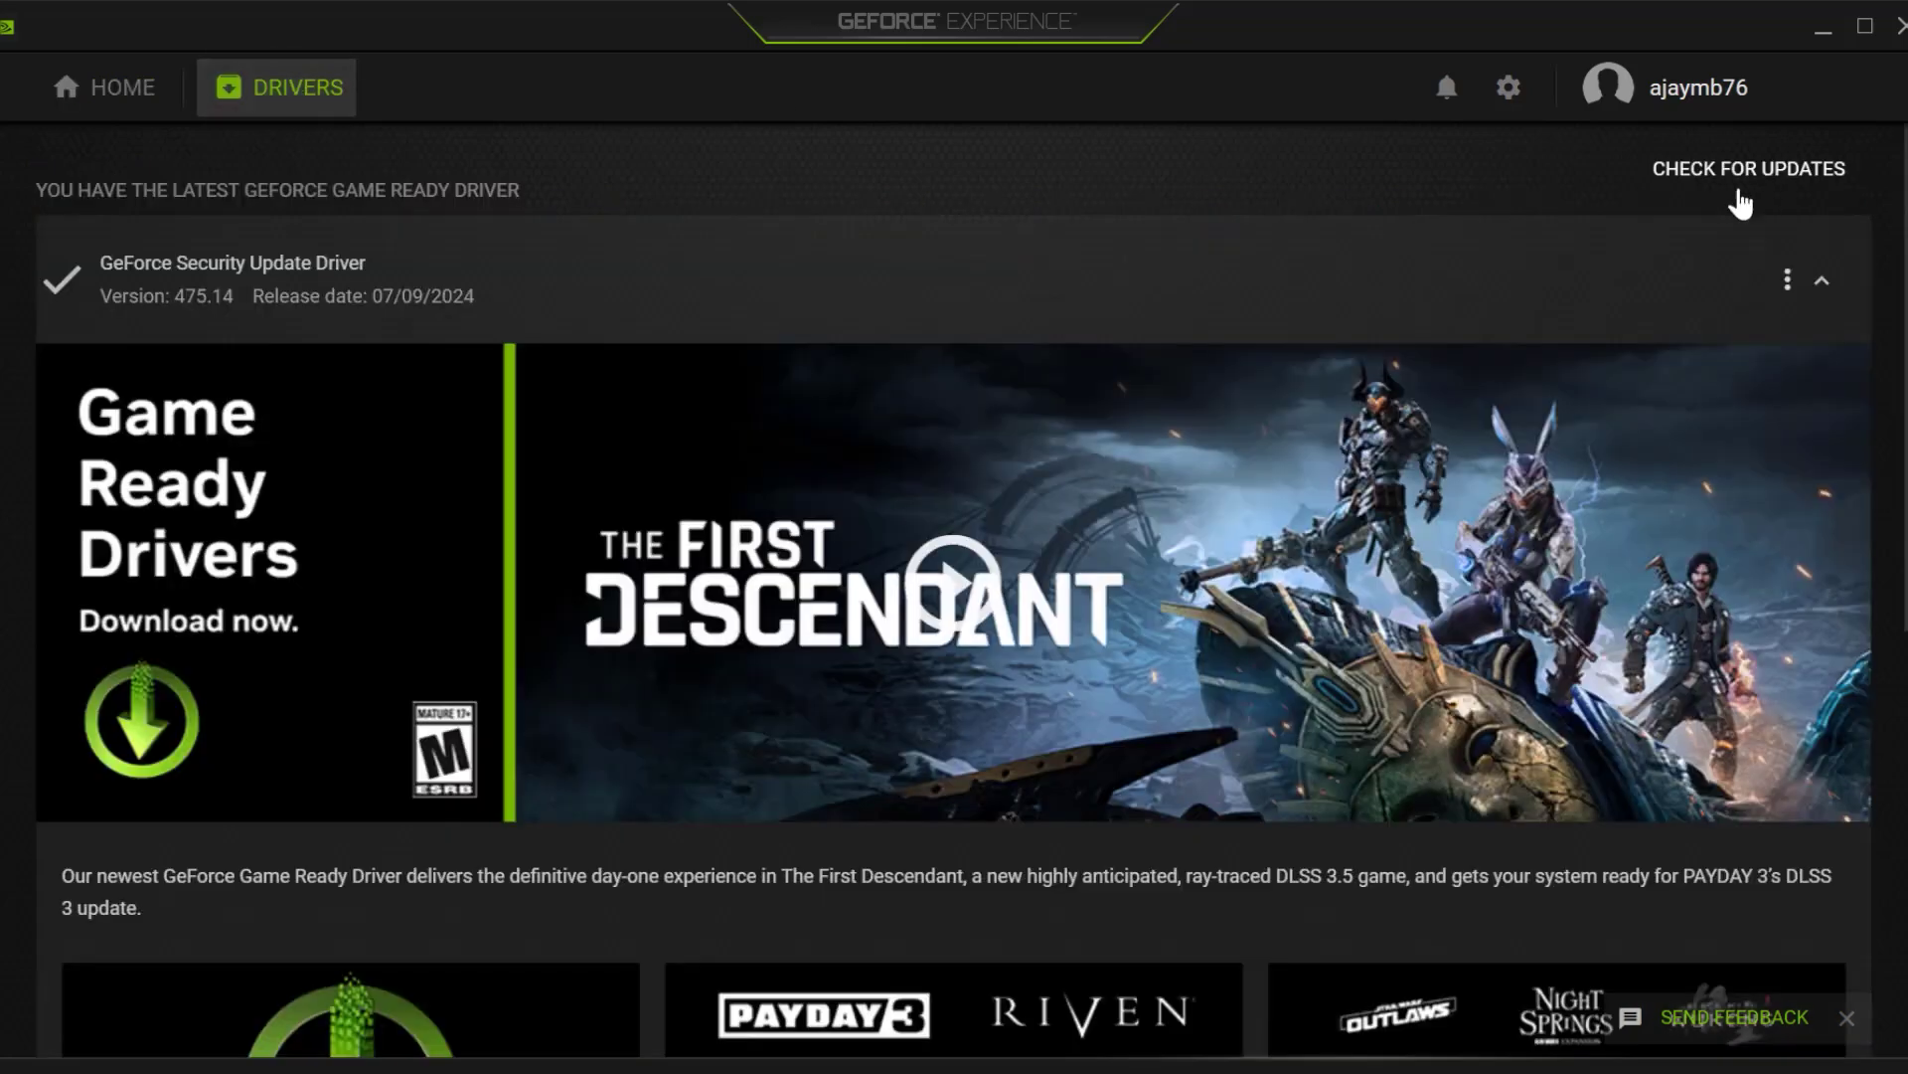
{"action": "left_click", "coordinate": [1739, 179]}
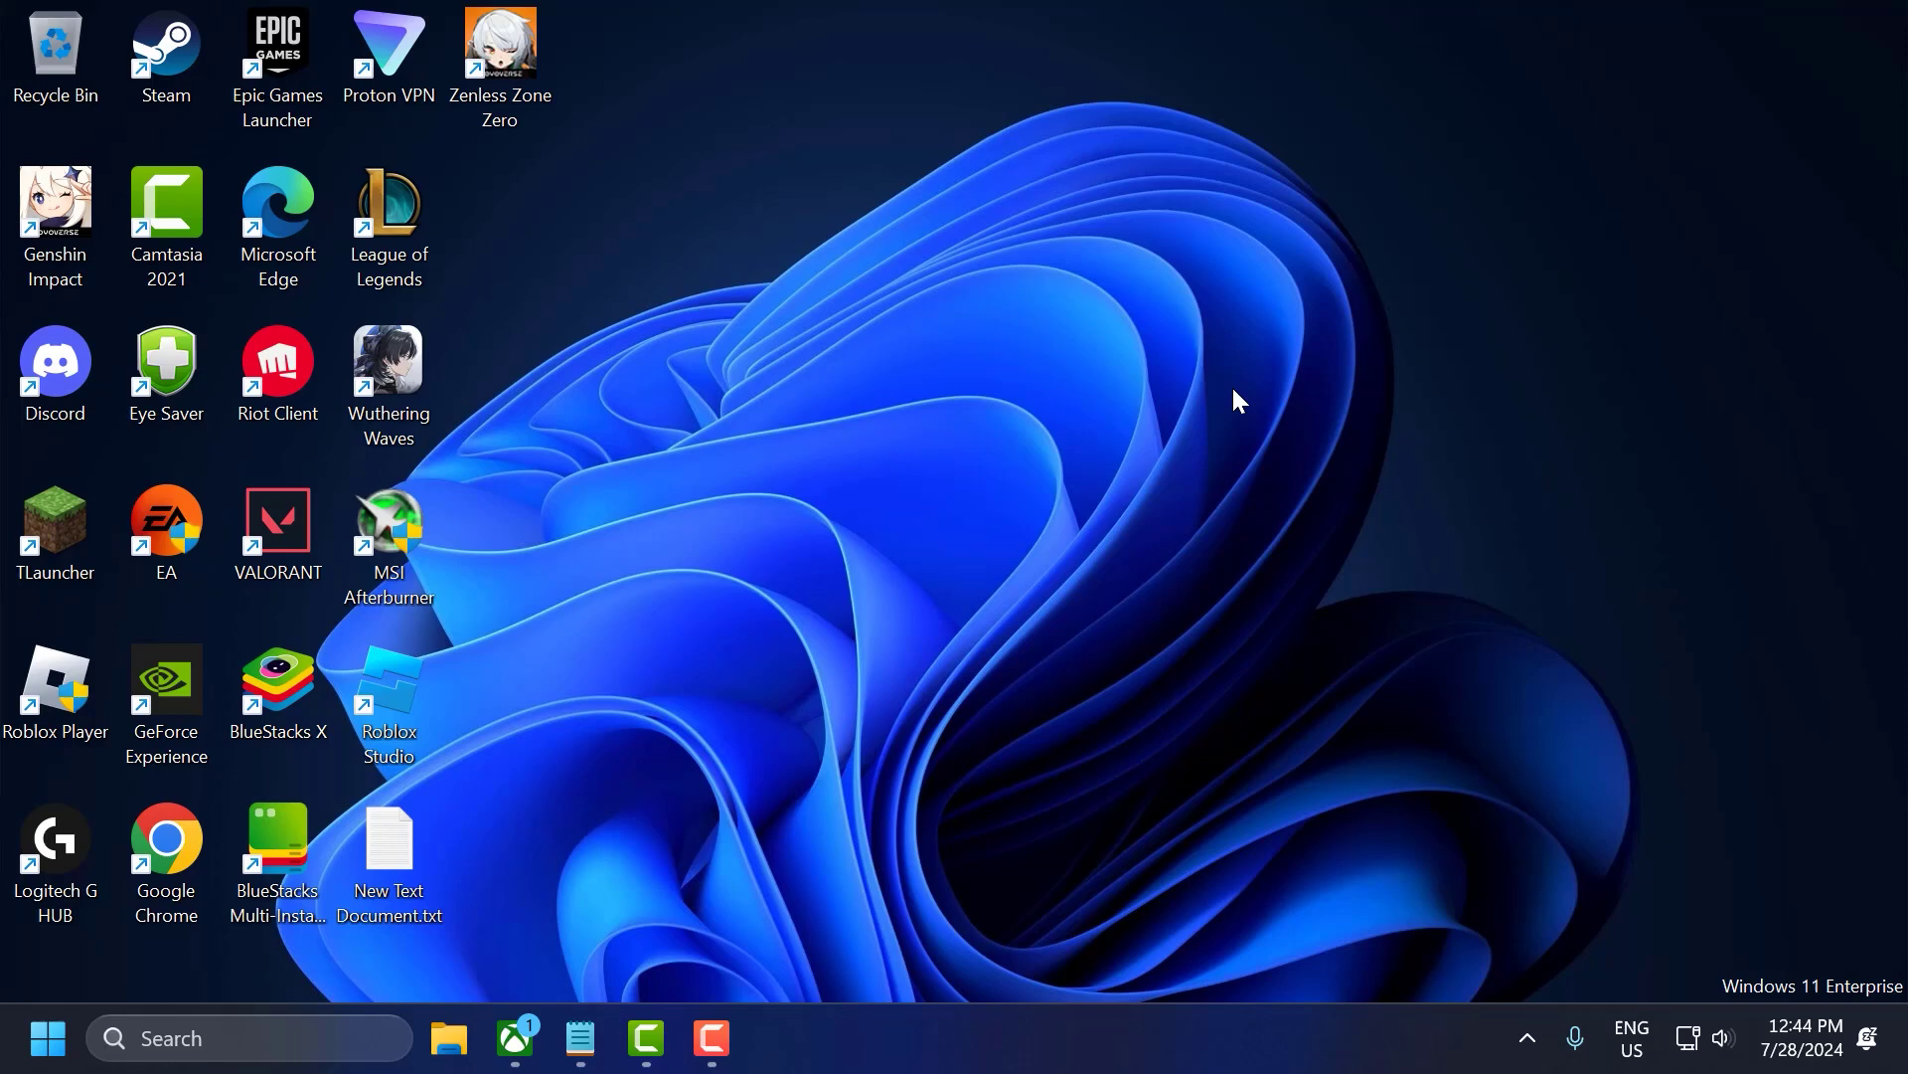
Check for Windows updates via 'check for updates' search, then close Settings.
{"action": "left_click", "coordinate": [333, 1023]}
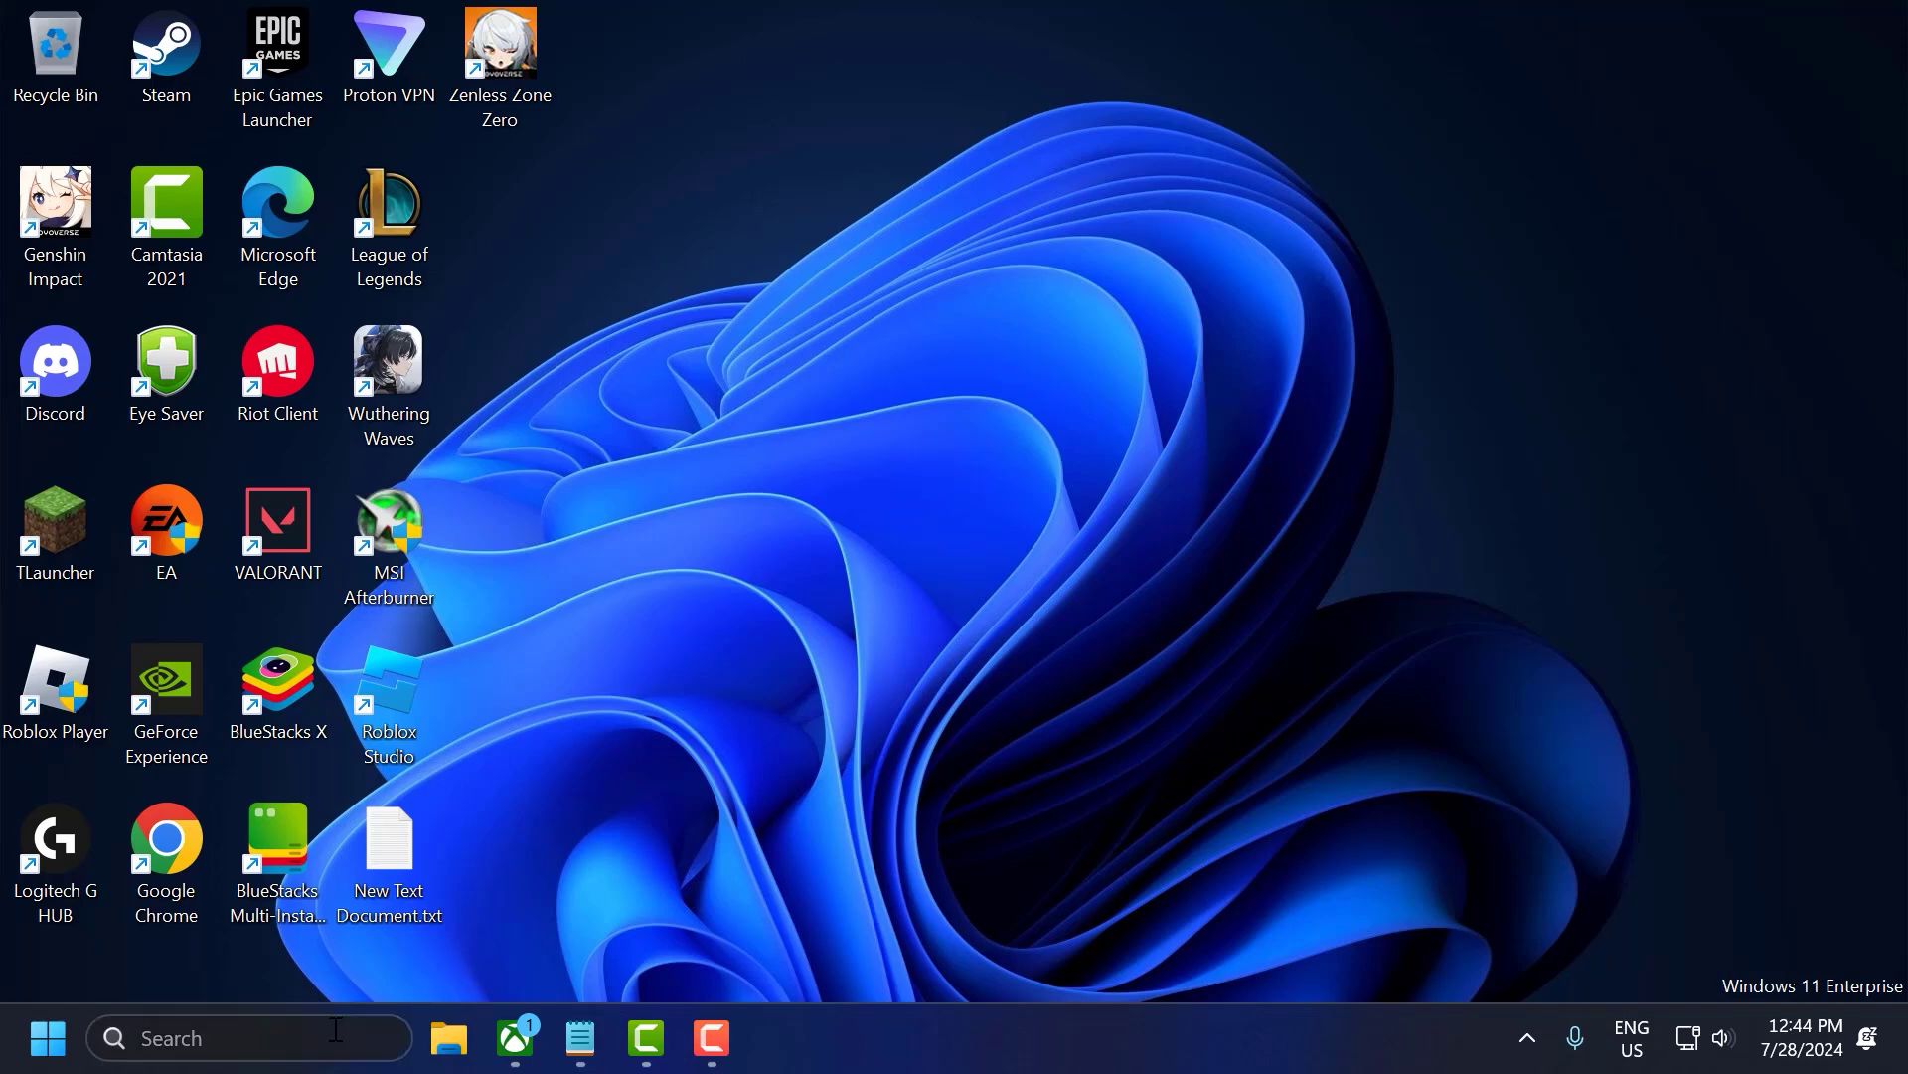
{"action": "type", "text": "check for updates"}
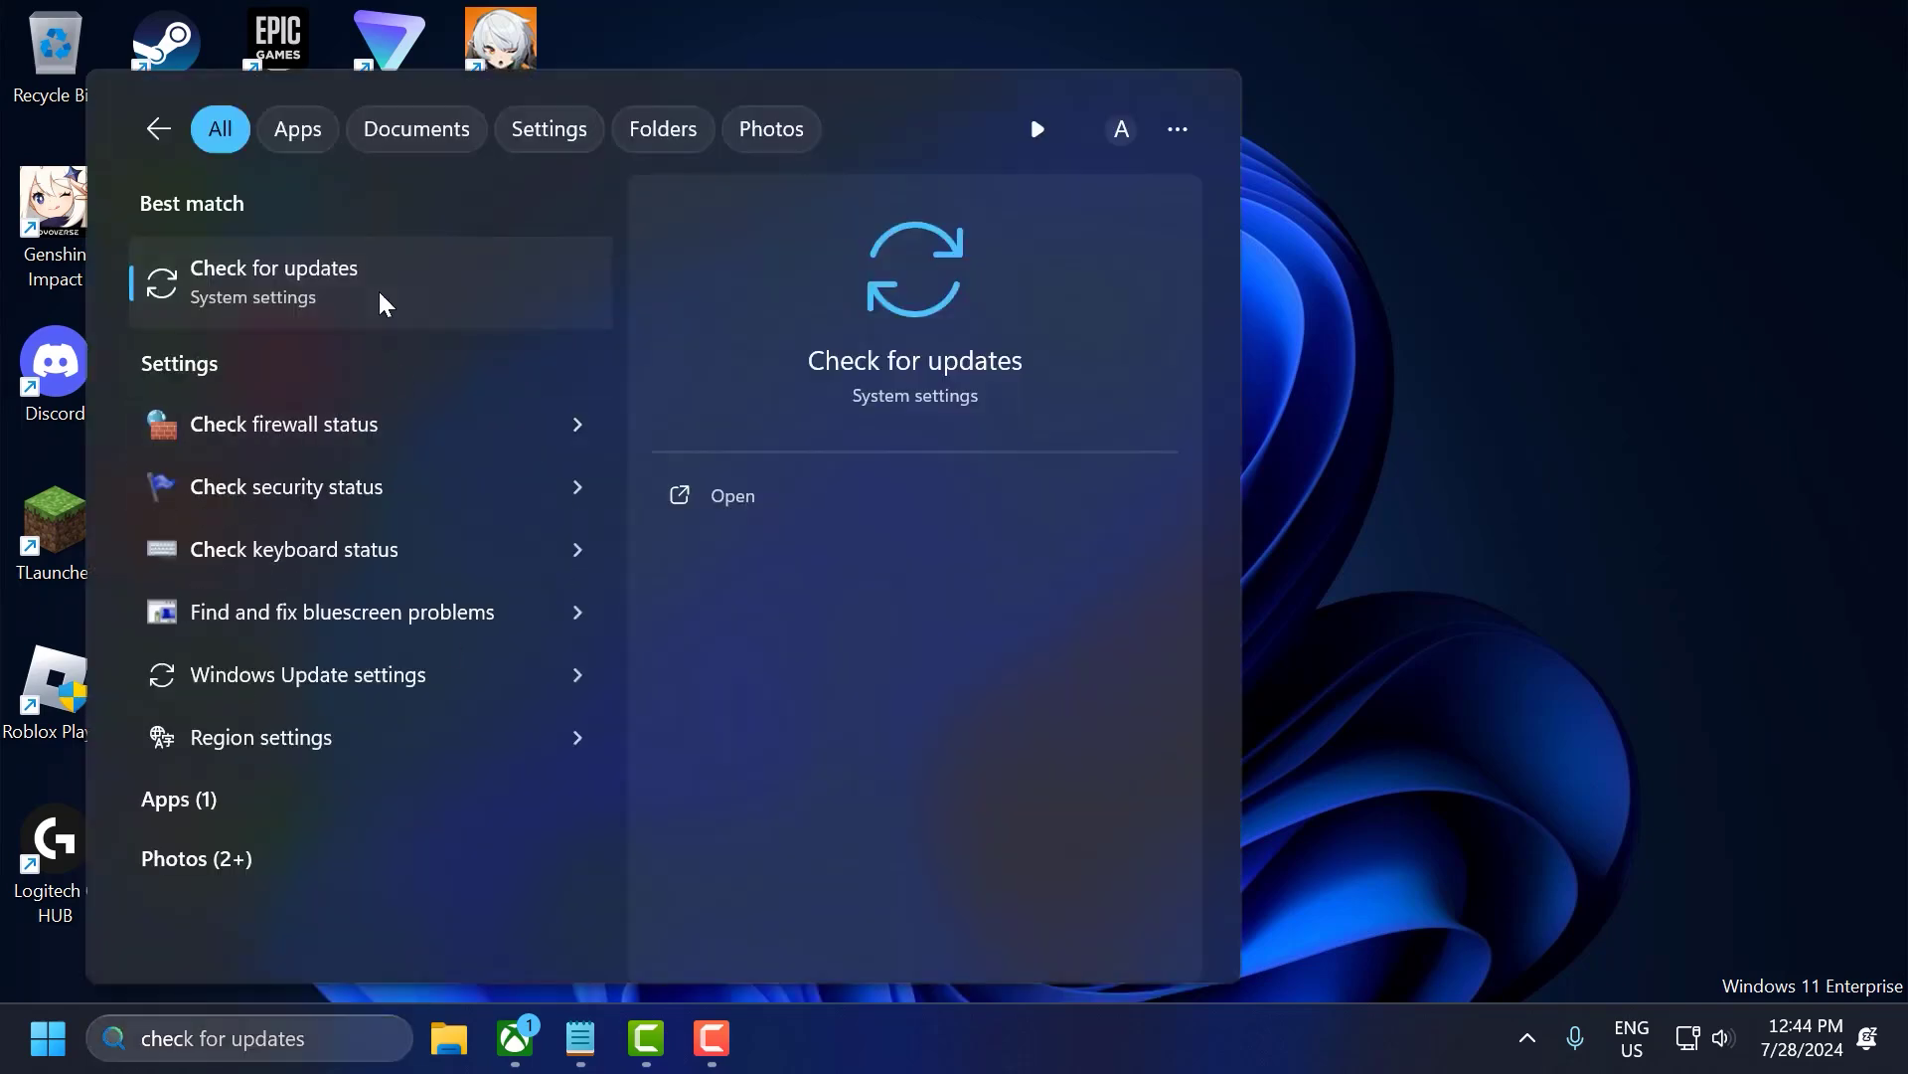
{"action": "left_click", "coordinate": [378, 288]}
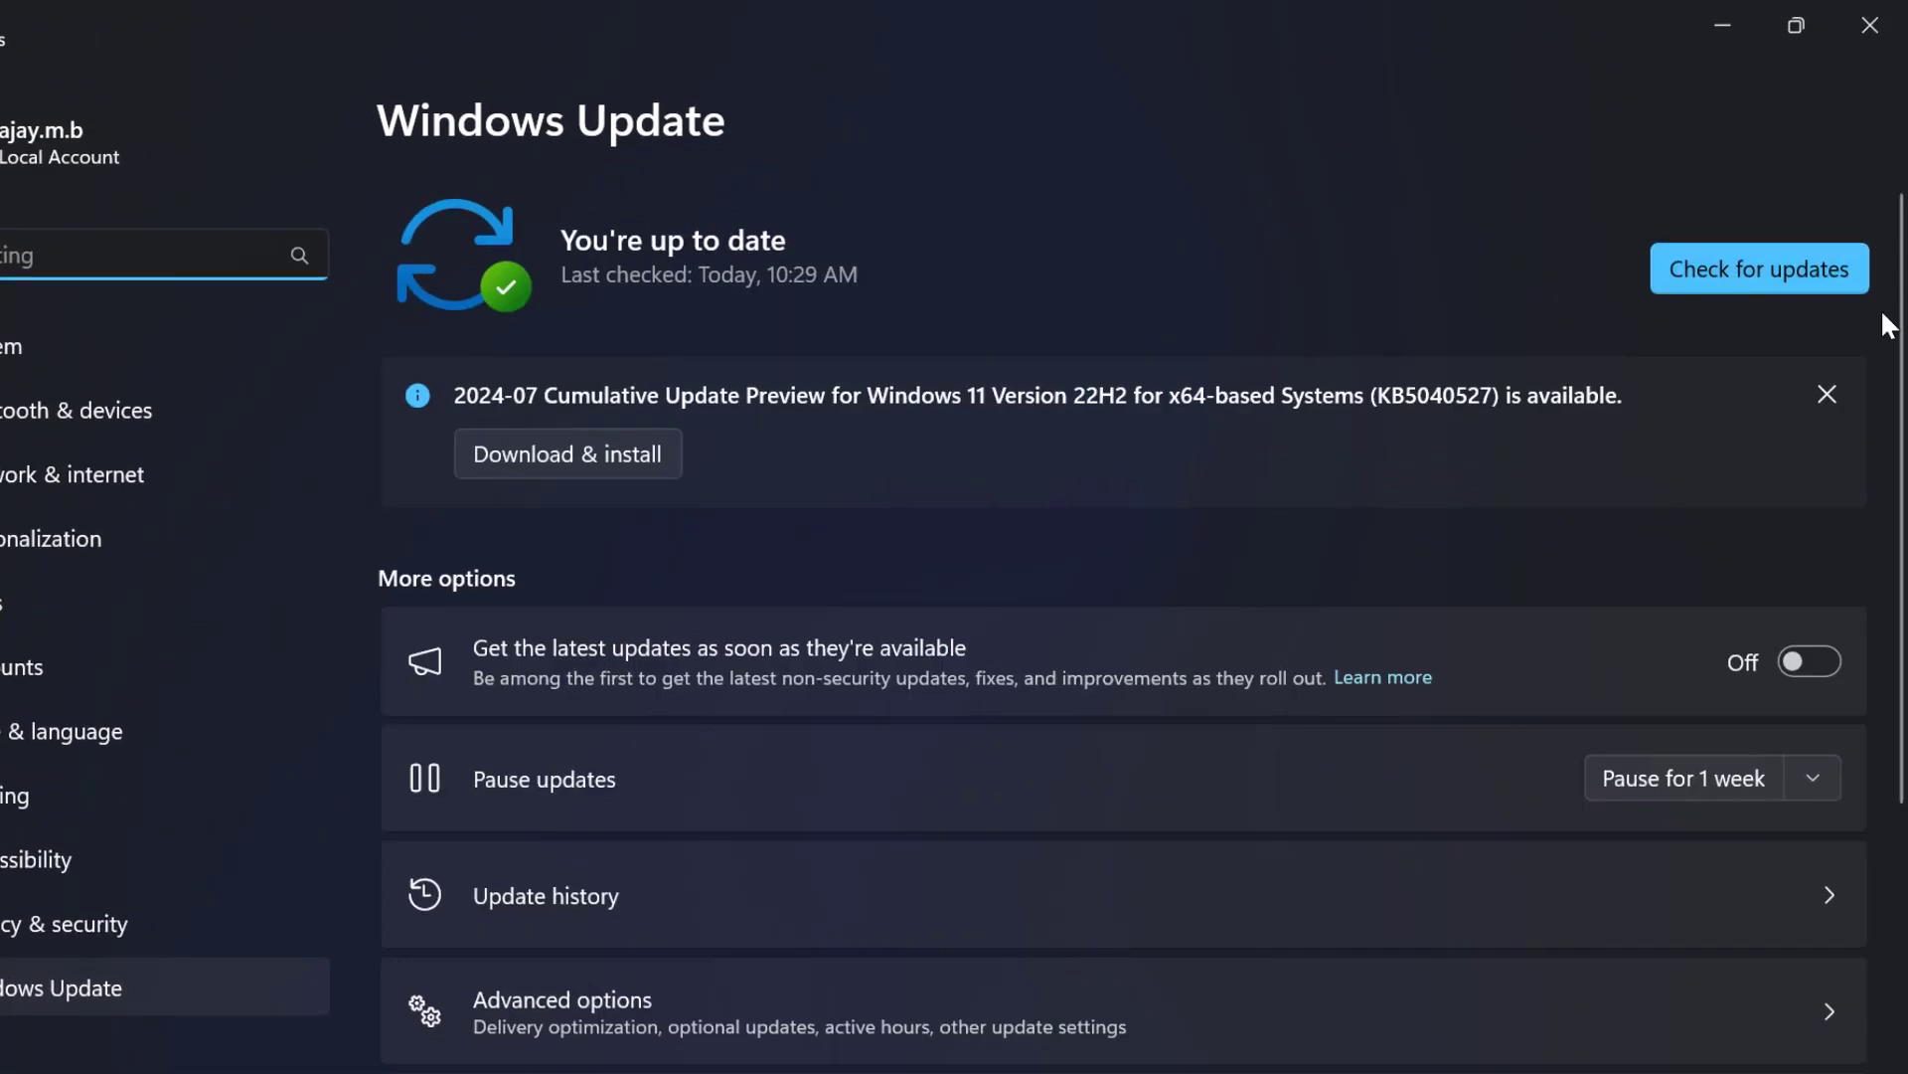
{"action": "left_click", "coordinate": [1774, 264]}
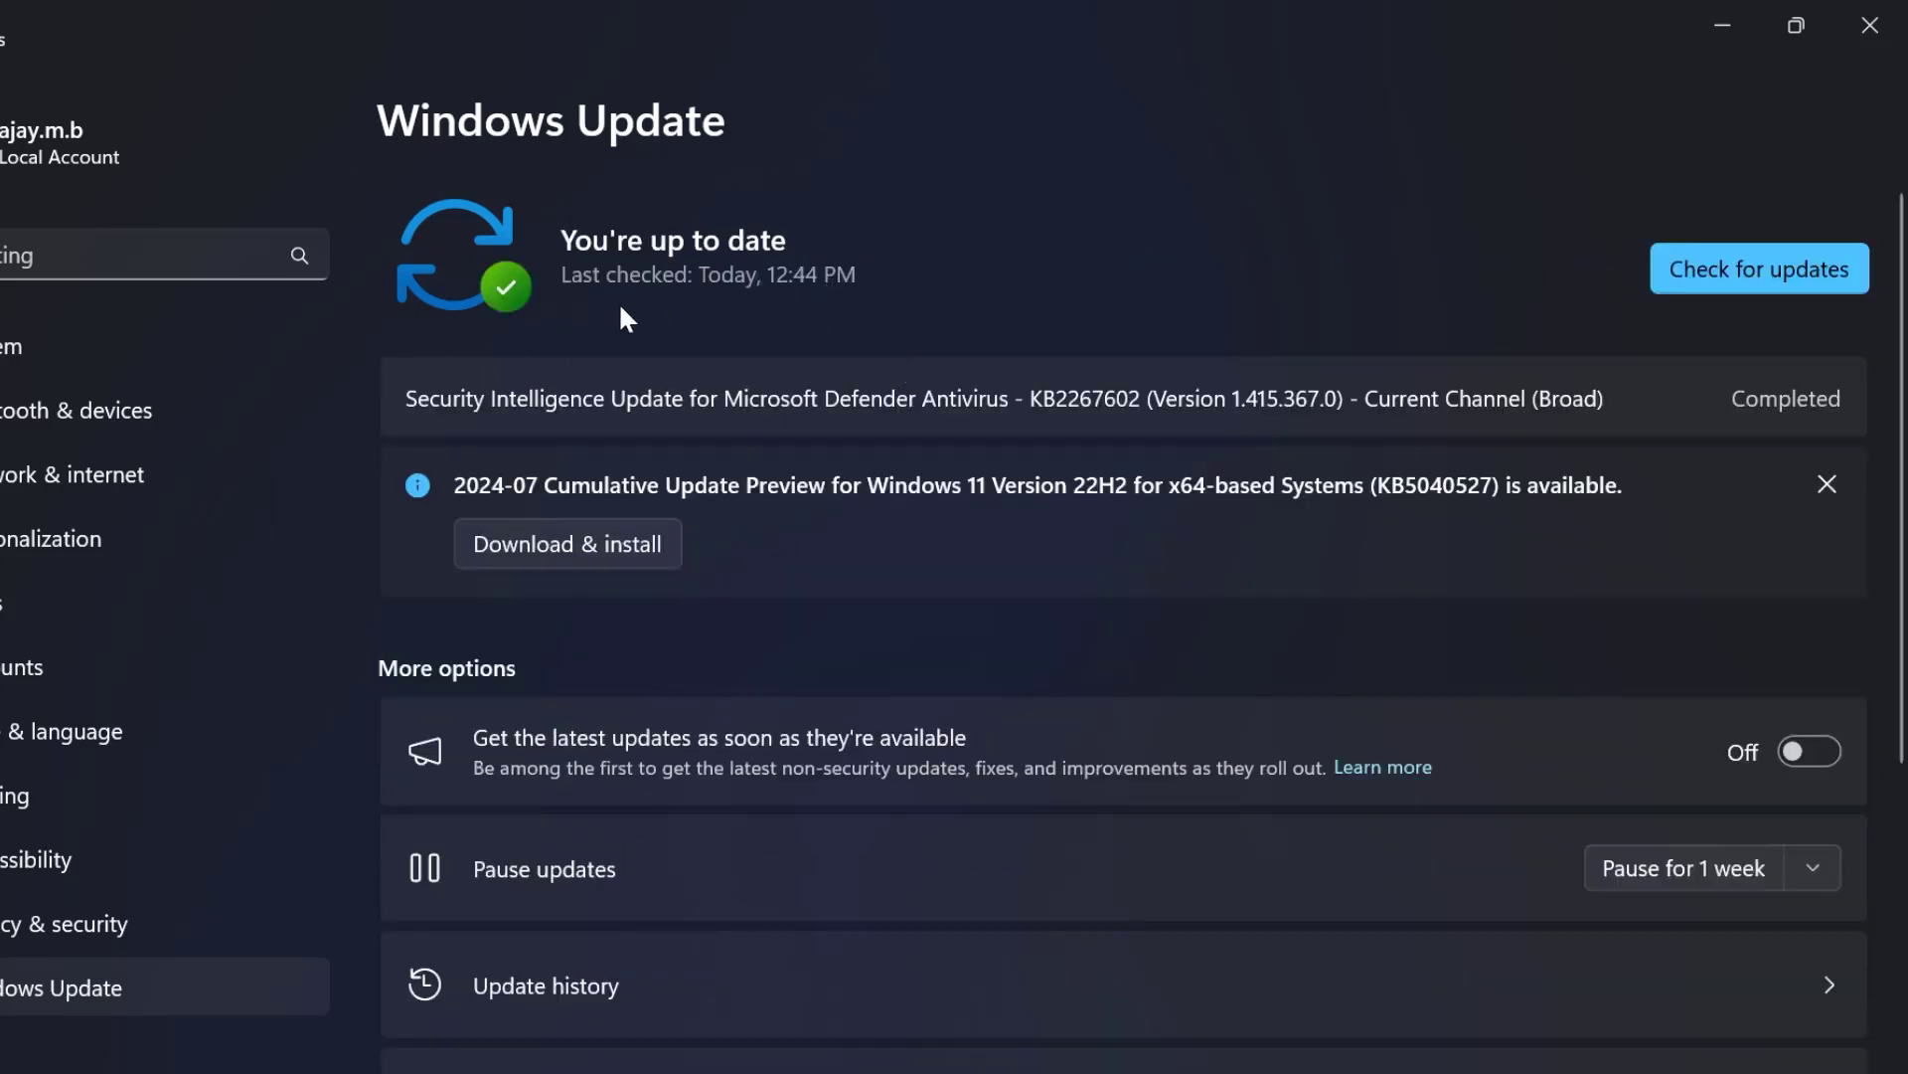
{"action": "left_click", "coordinate": [1870, 25]}
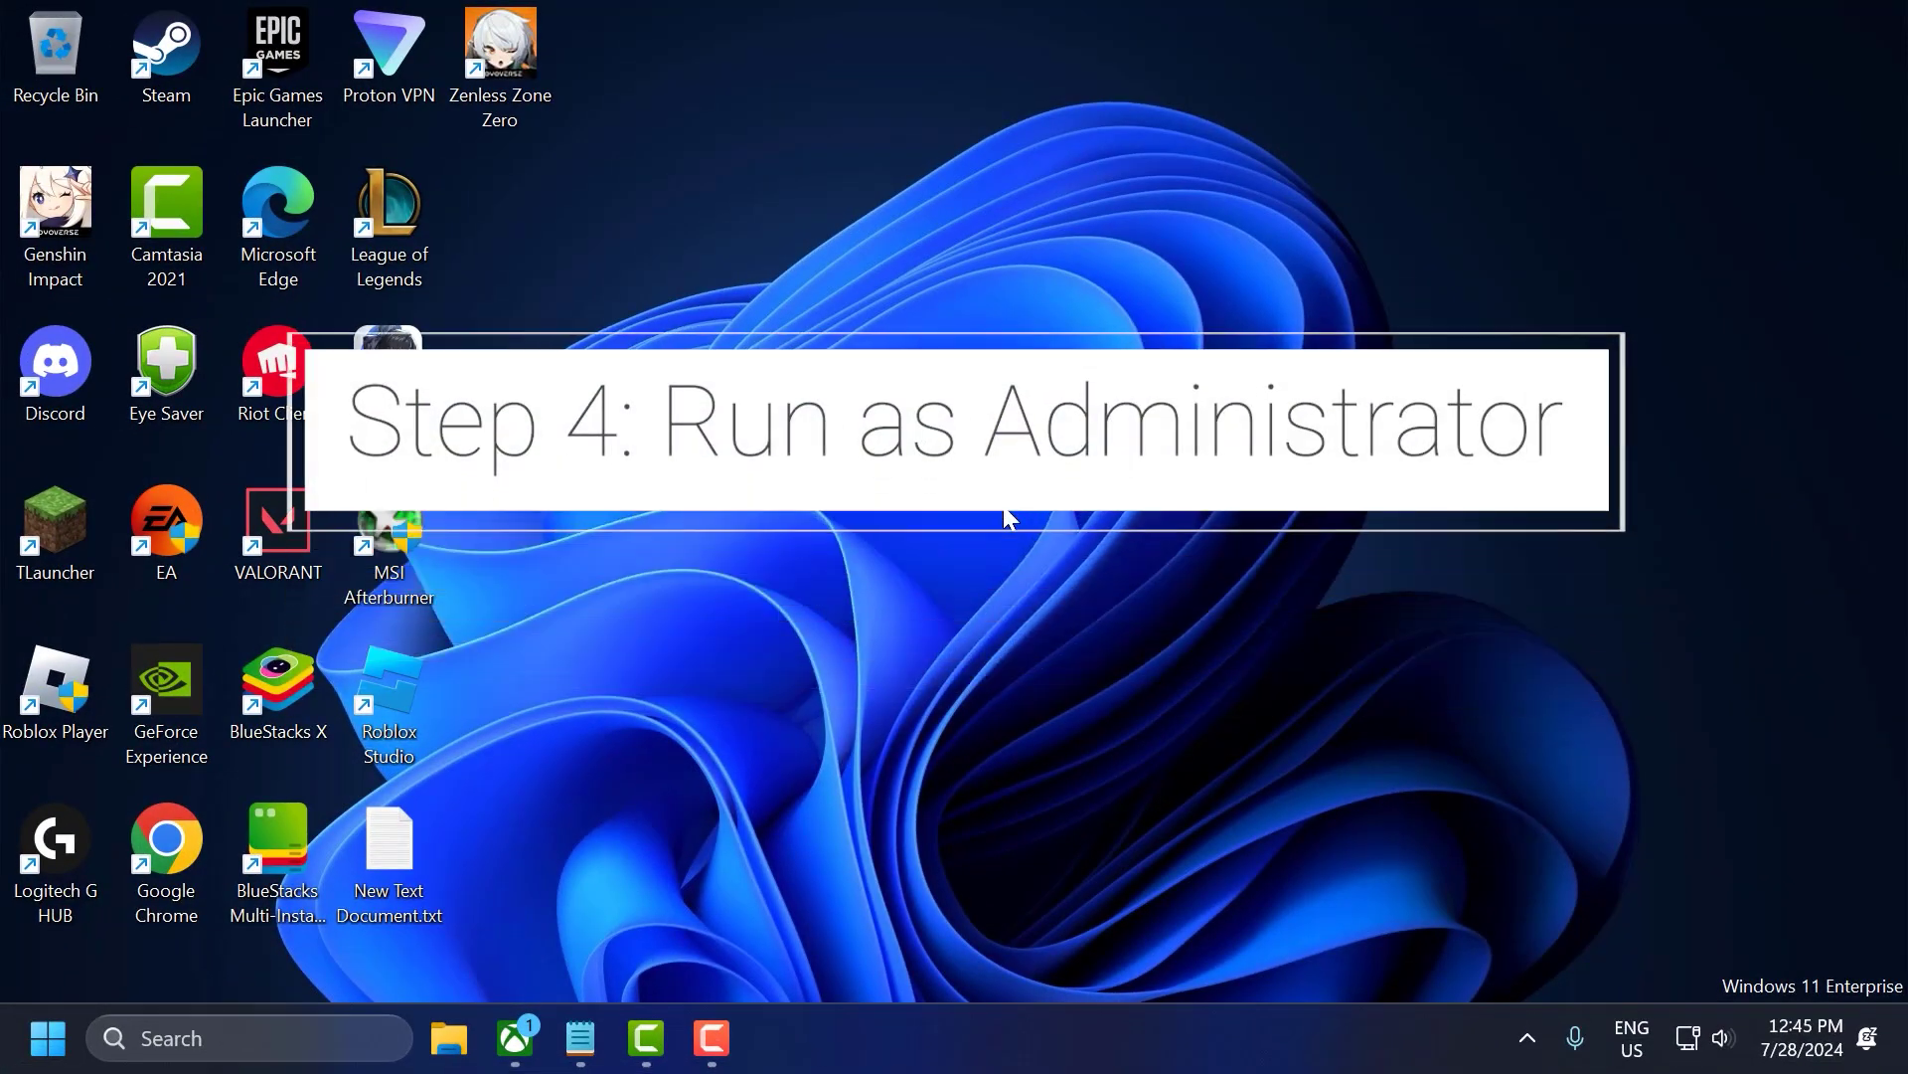
{"action": "left_click", "coordinate": [516, 1038]}
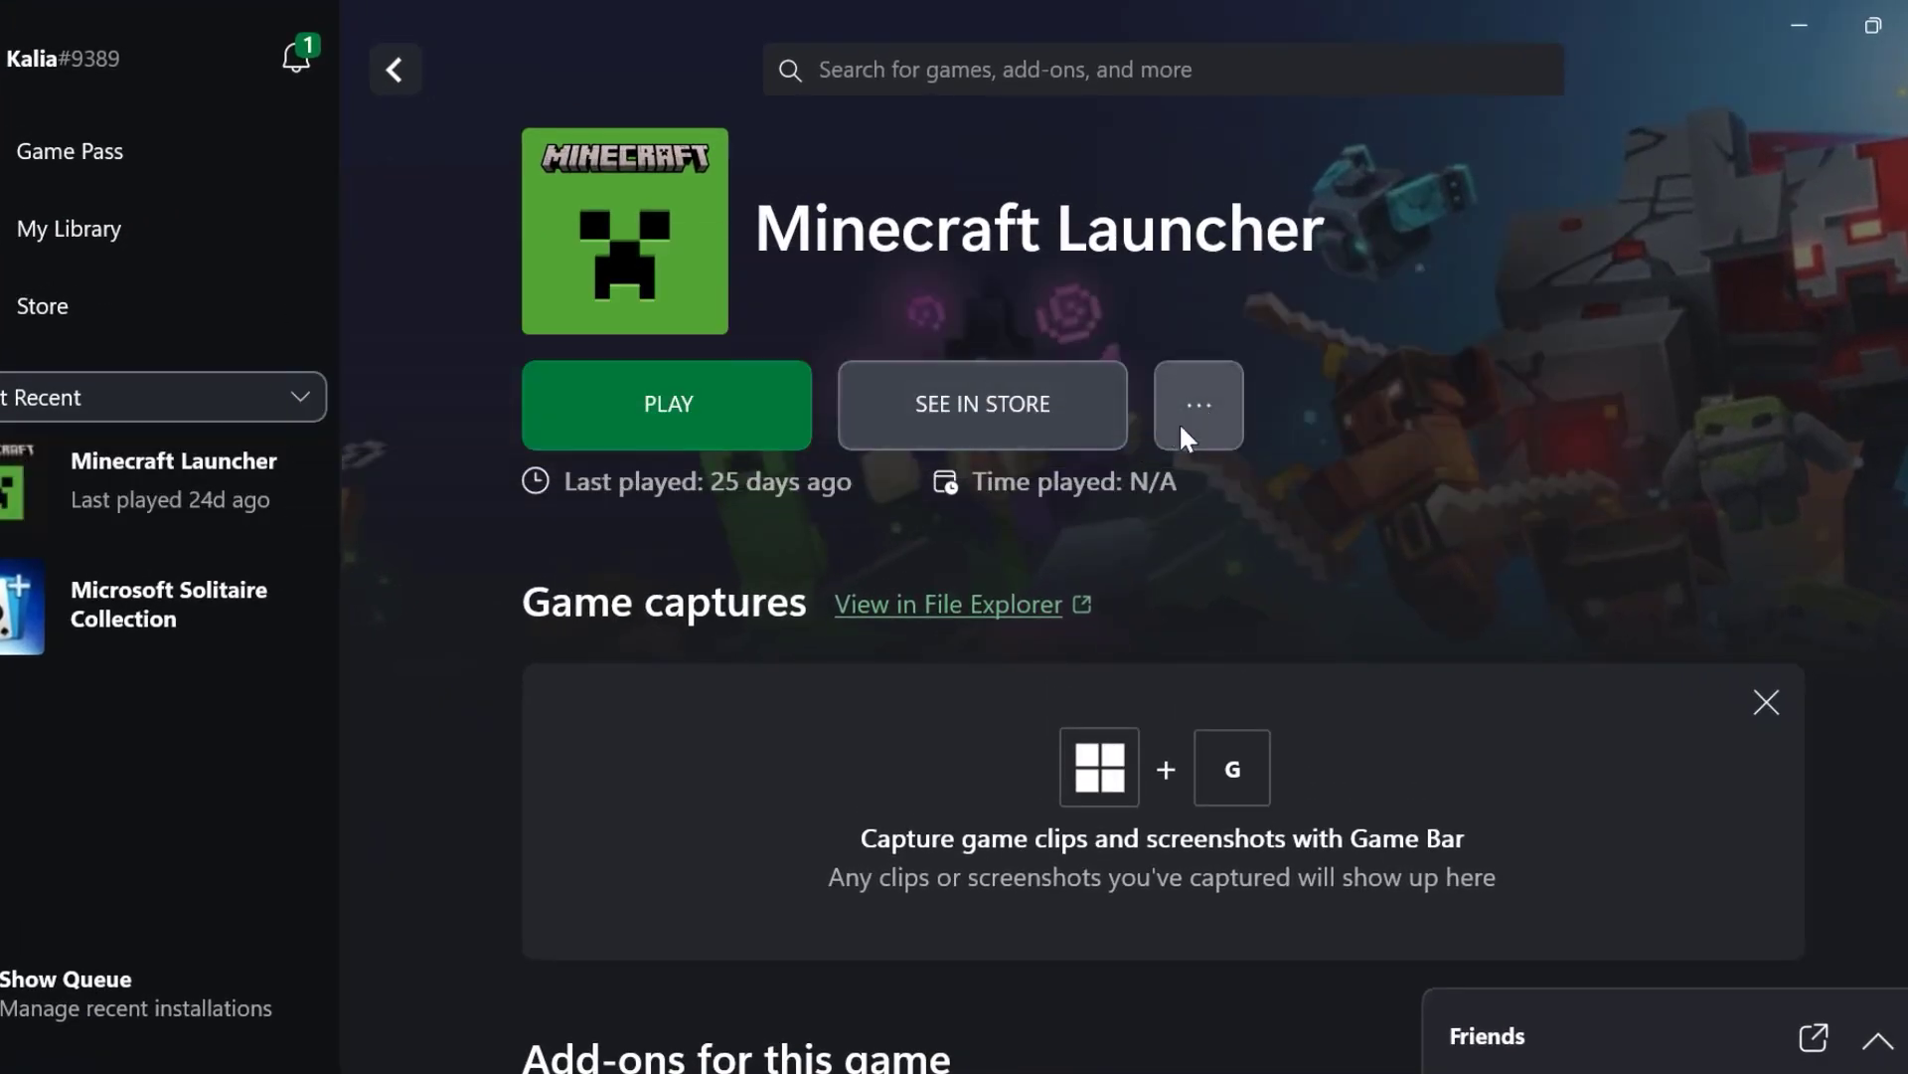
{"action": "left_click", "coordinate": [1186, 419]}
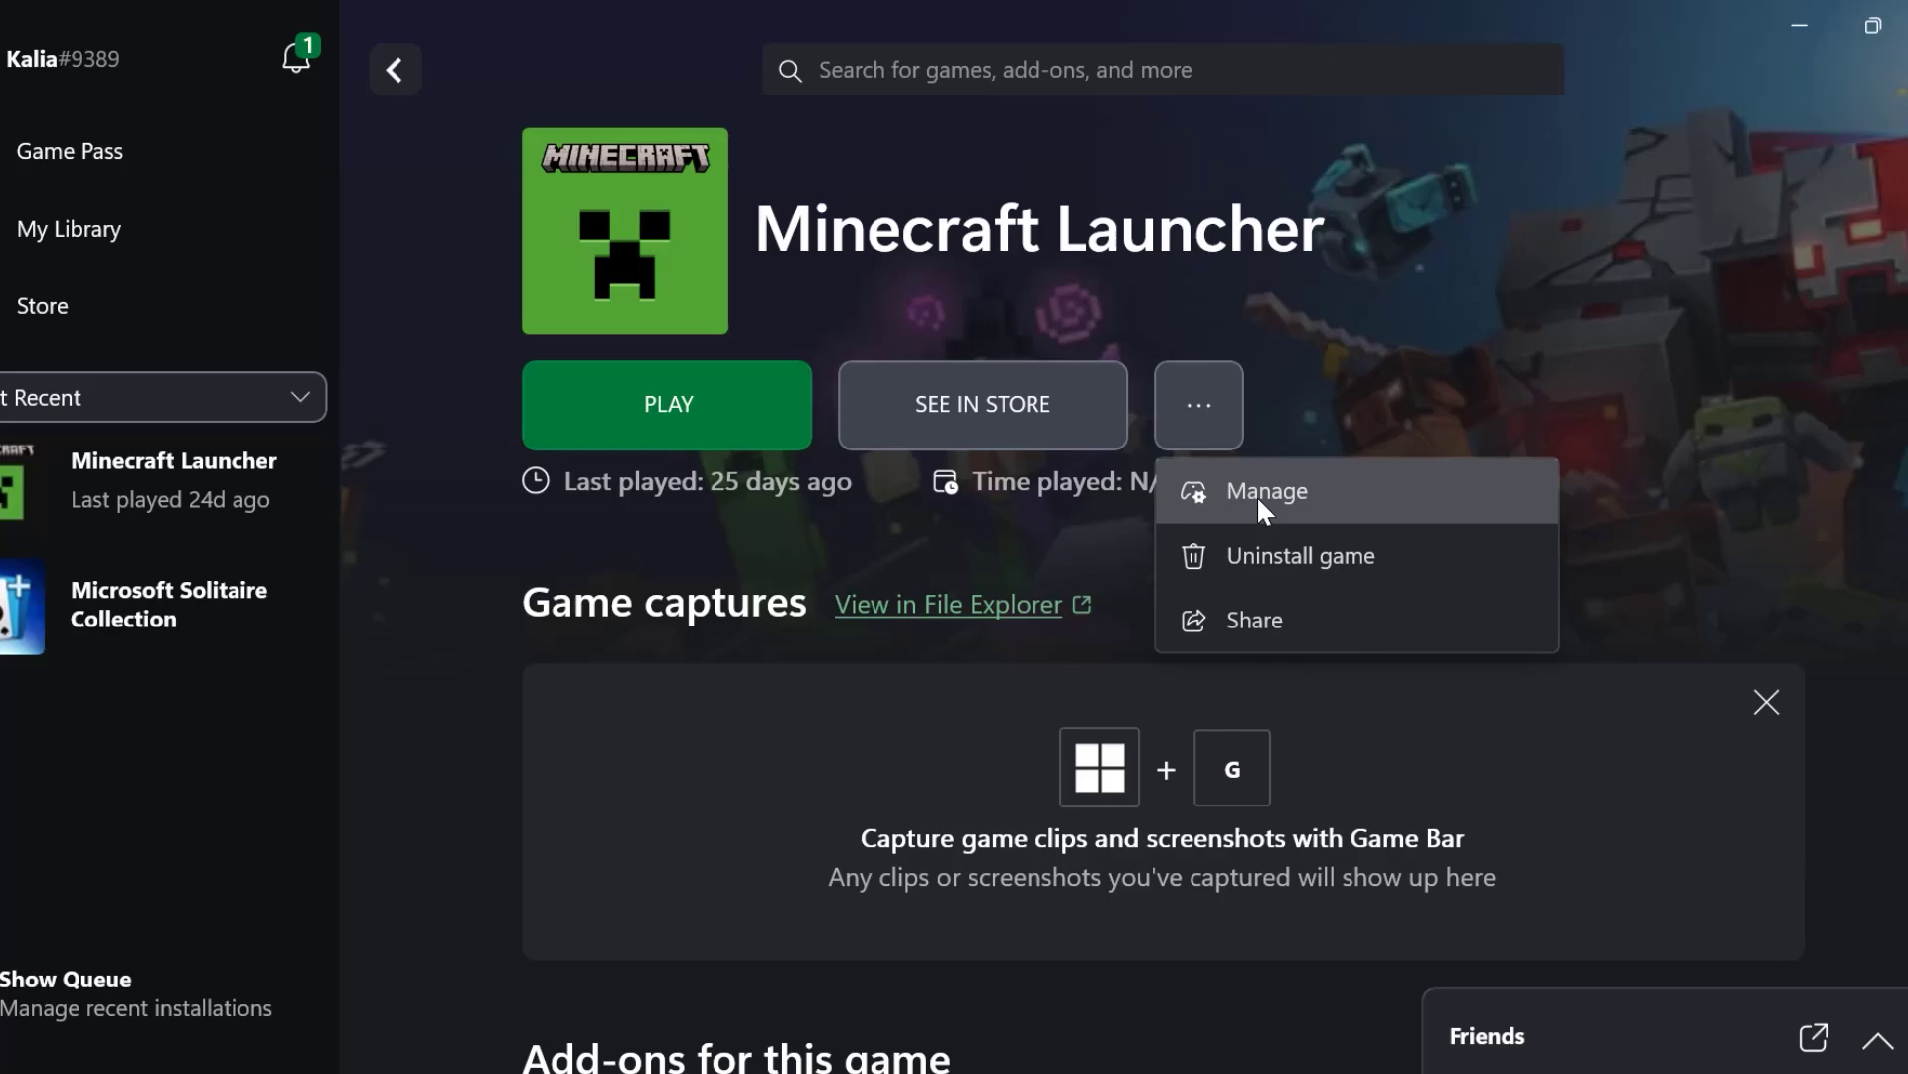
{"action": "left_click", "coordinate": [1285, 496]}
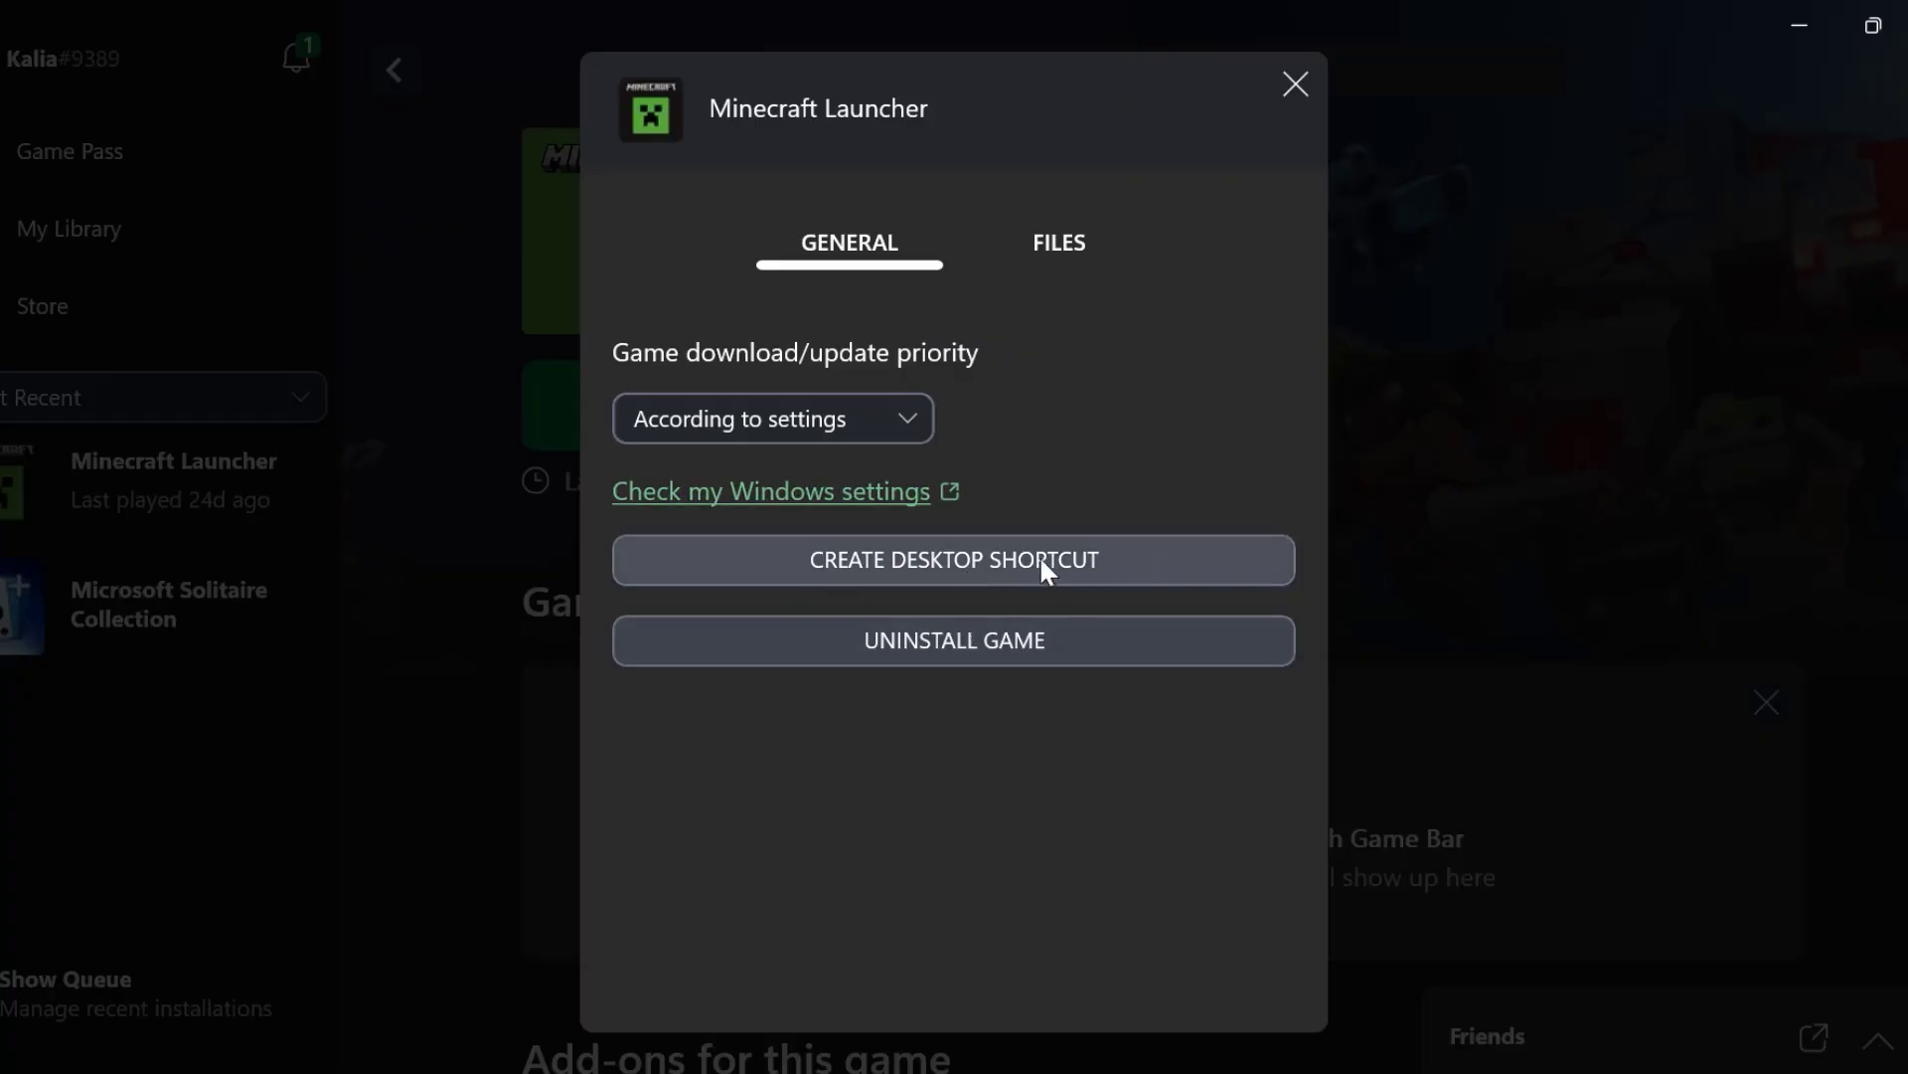
{"action": "left_click", "coordinate": [1296, 85]}
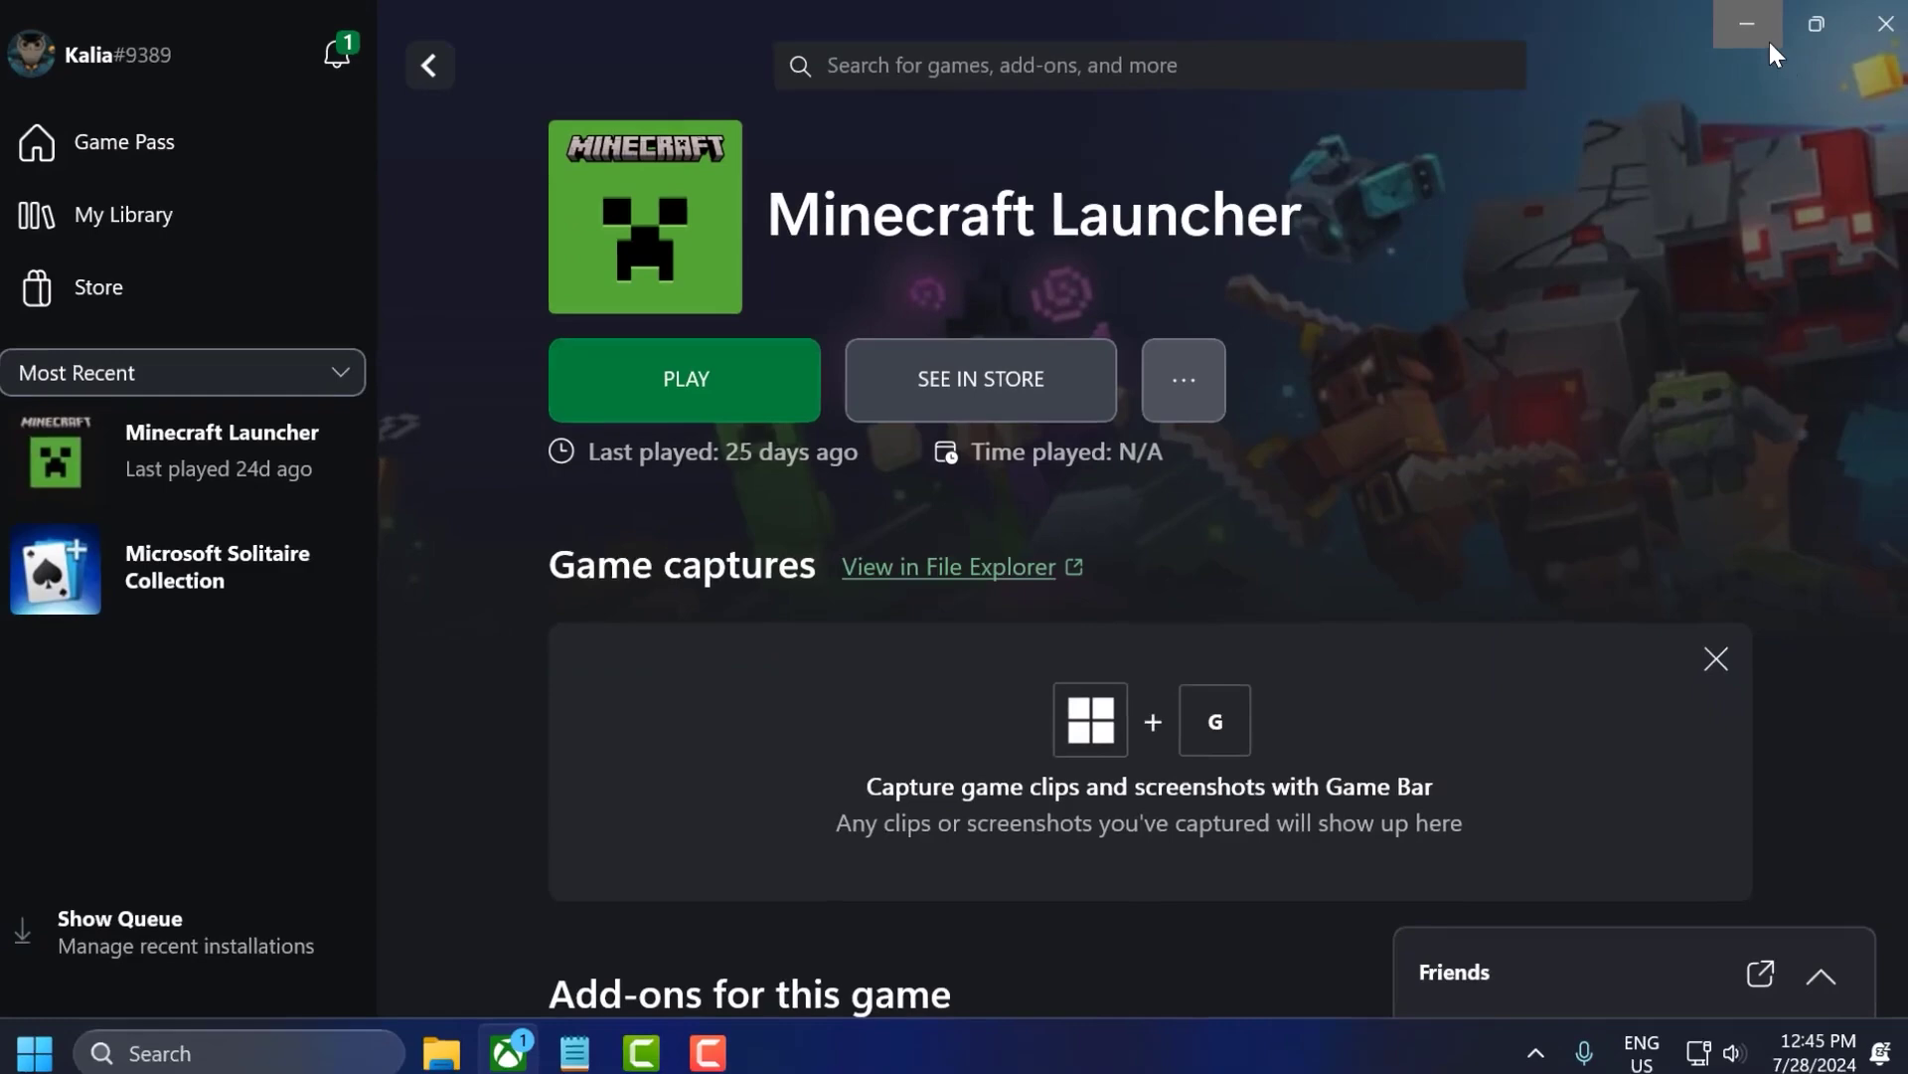
{"action": "left_click", "coordinate": [1770, 42]}
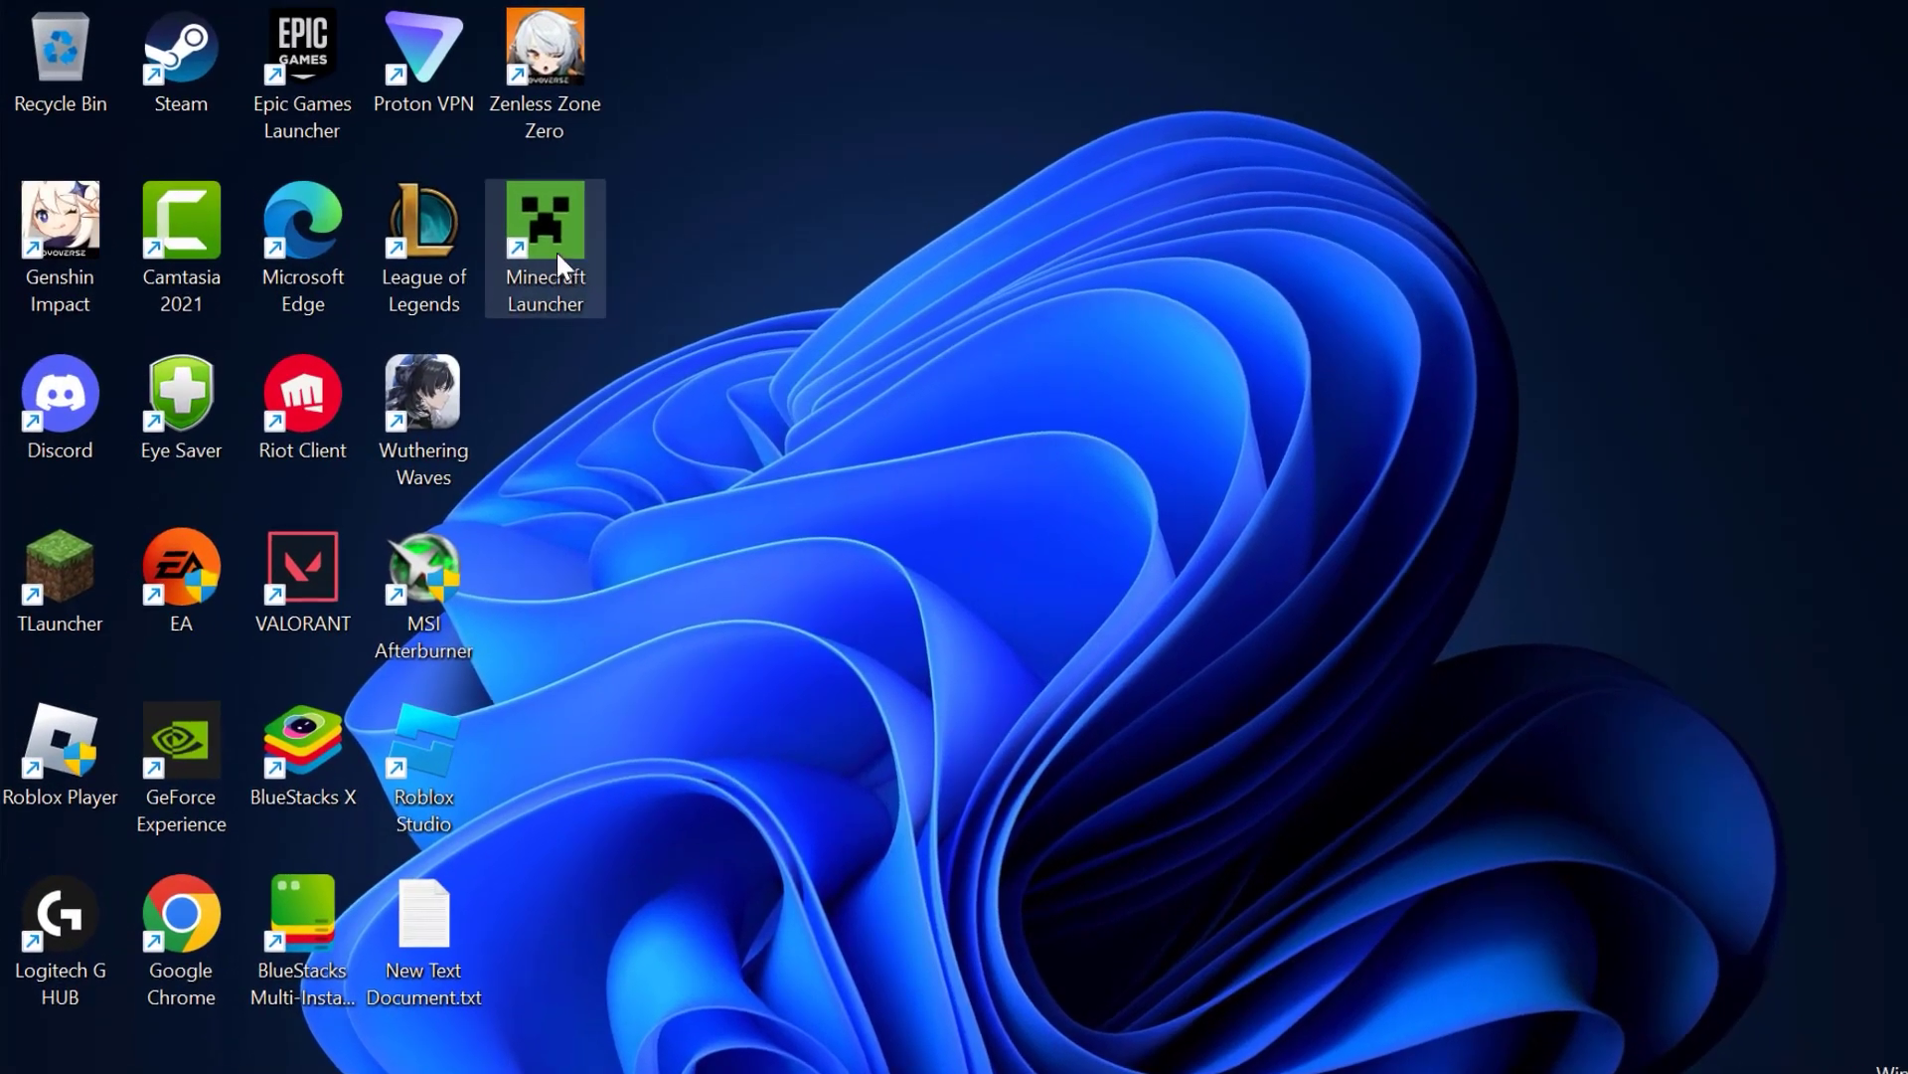
{"action": "right_click", "coordinate": [552, 246]}
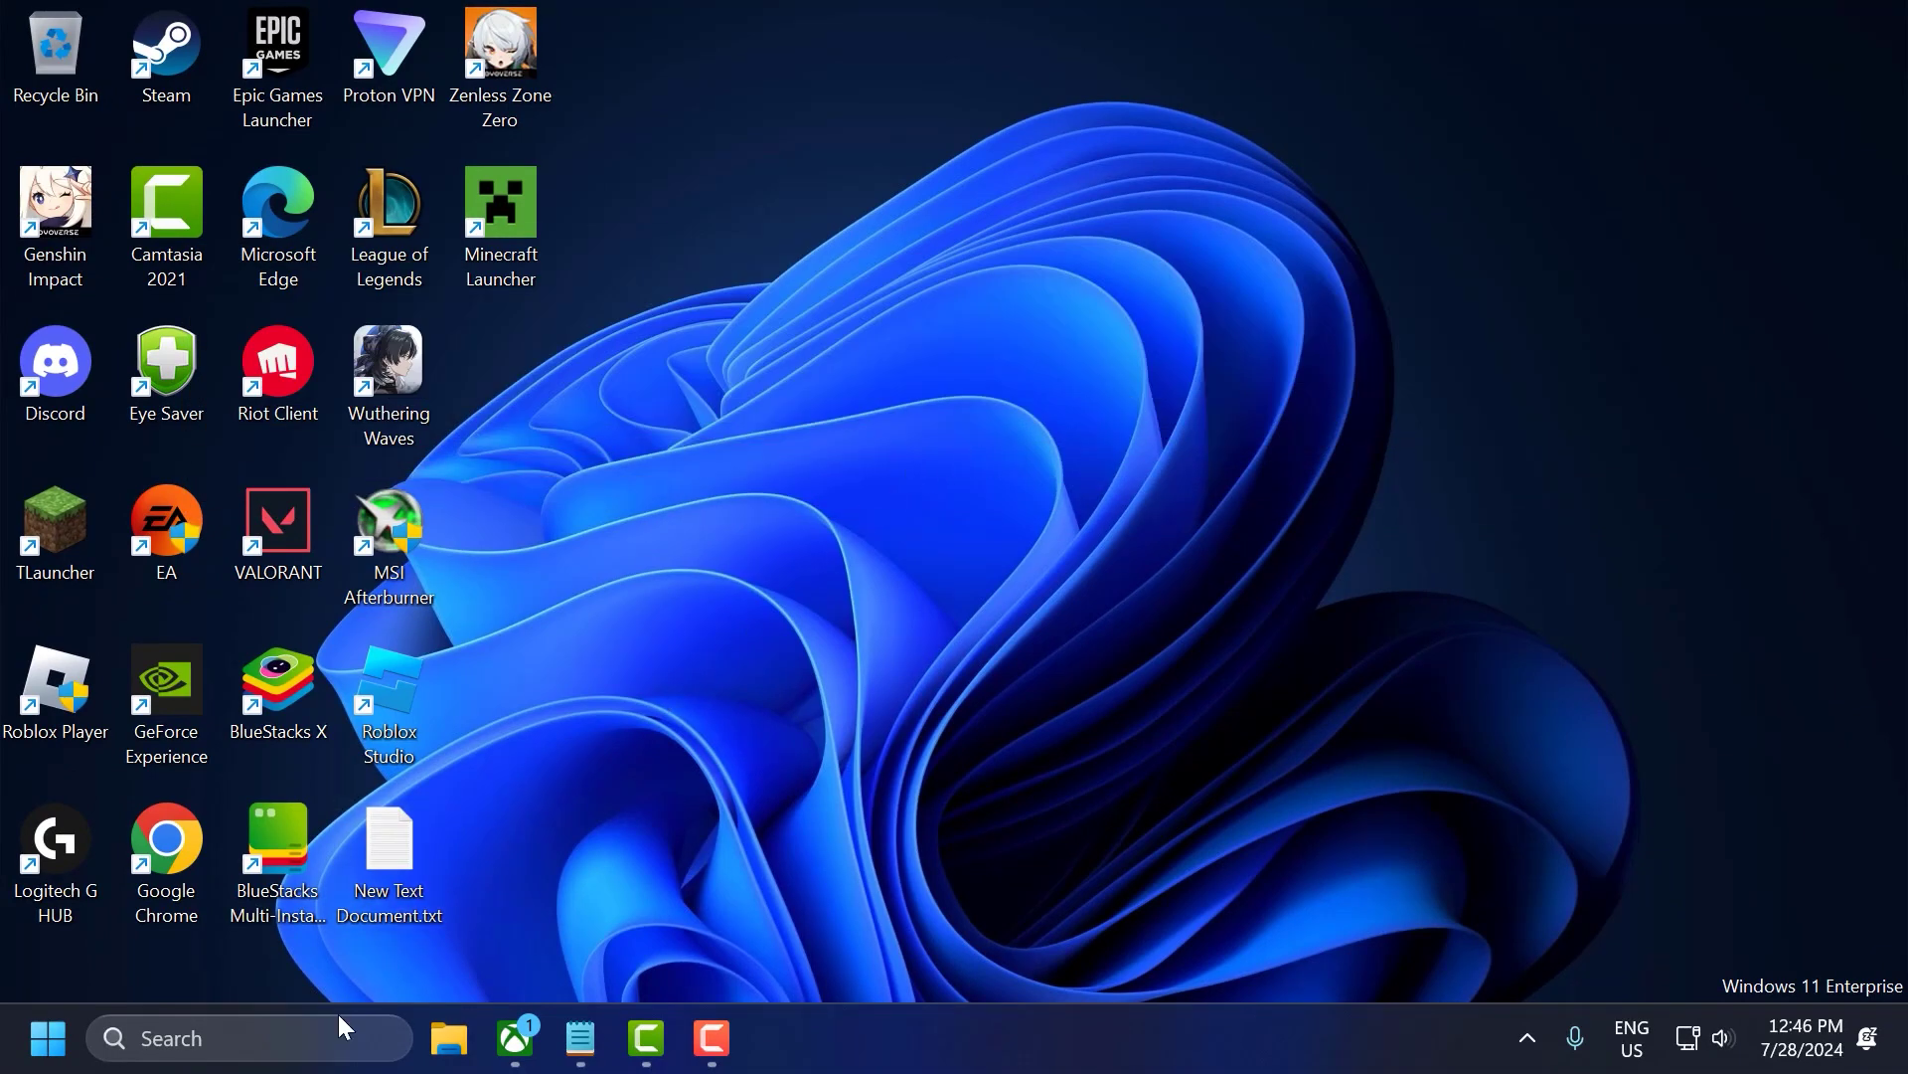
Launch Windows PowerShell as administrator from Windows search.
{"action": "left_click", "coordinate": [334, 1032]}
{"action": "type", "text": "po"}
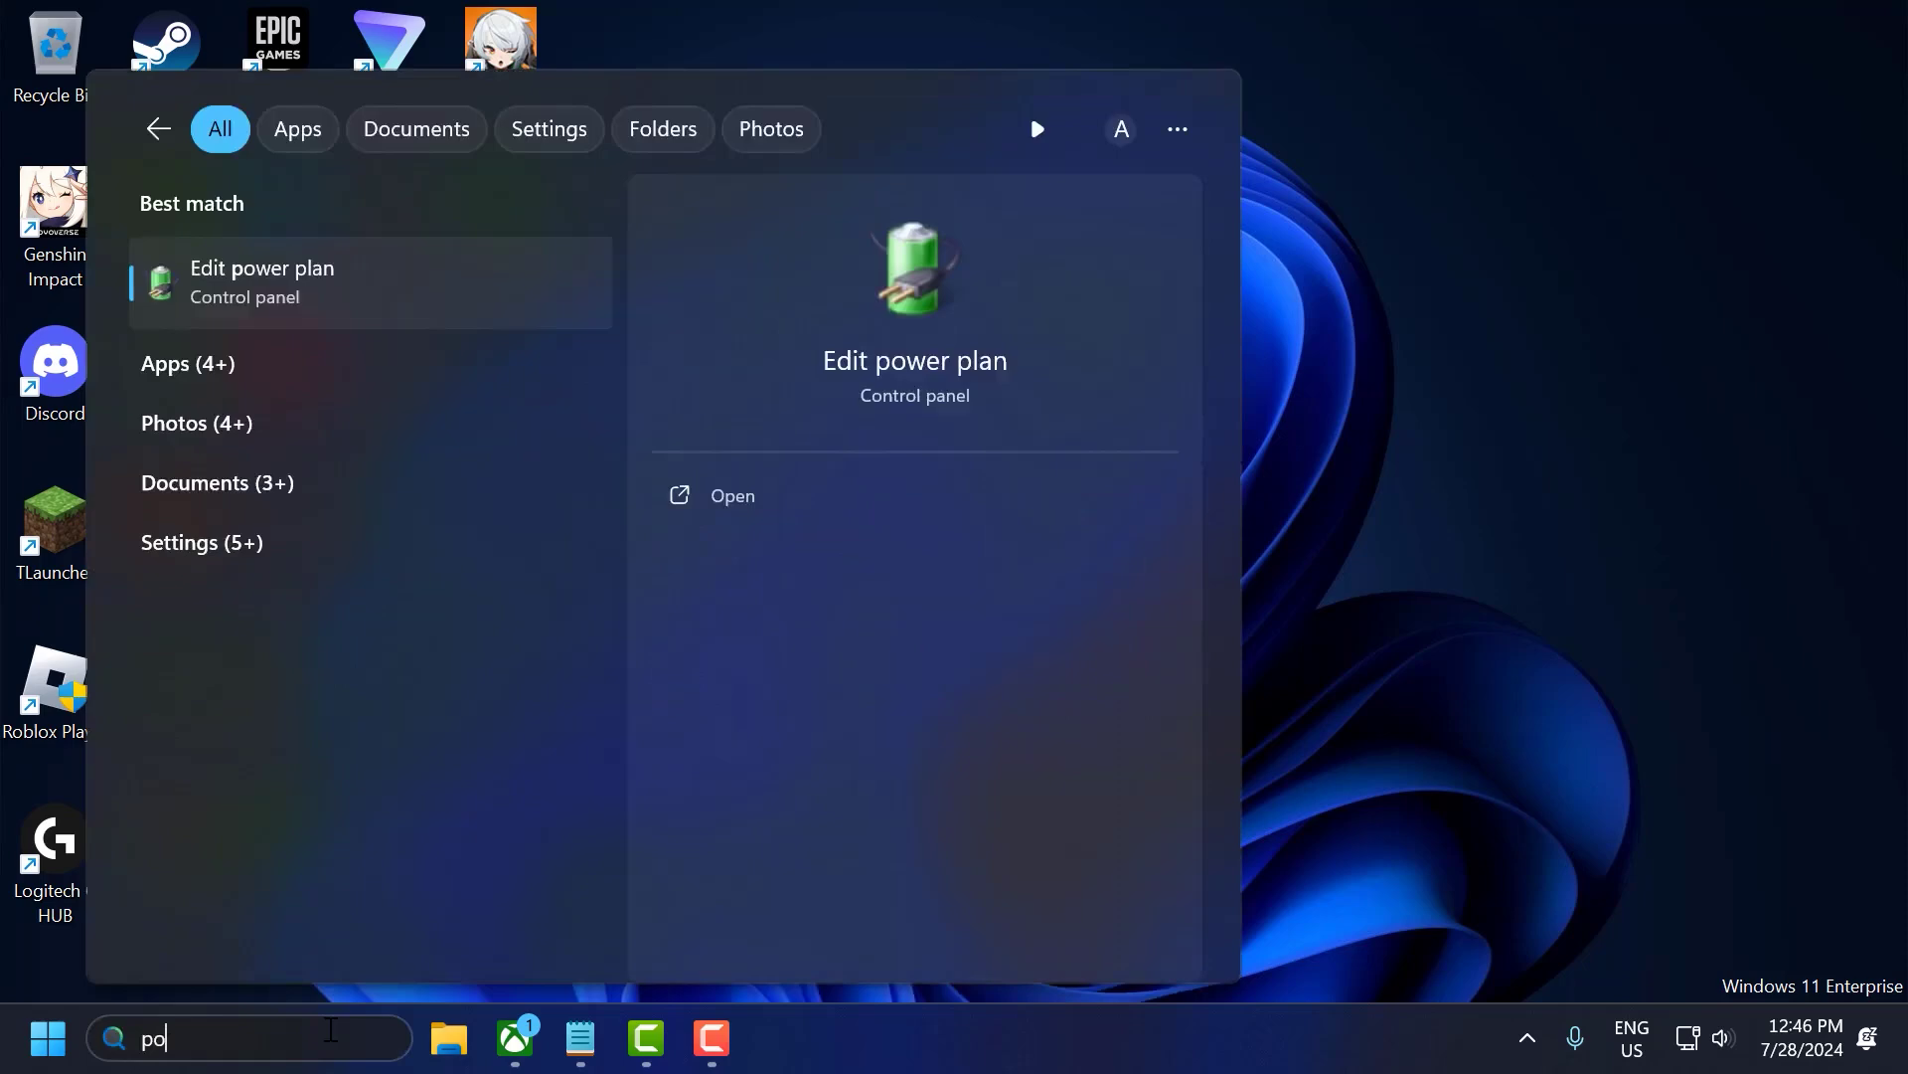
{"action": "type", "text": "er"}
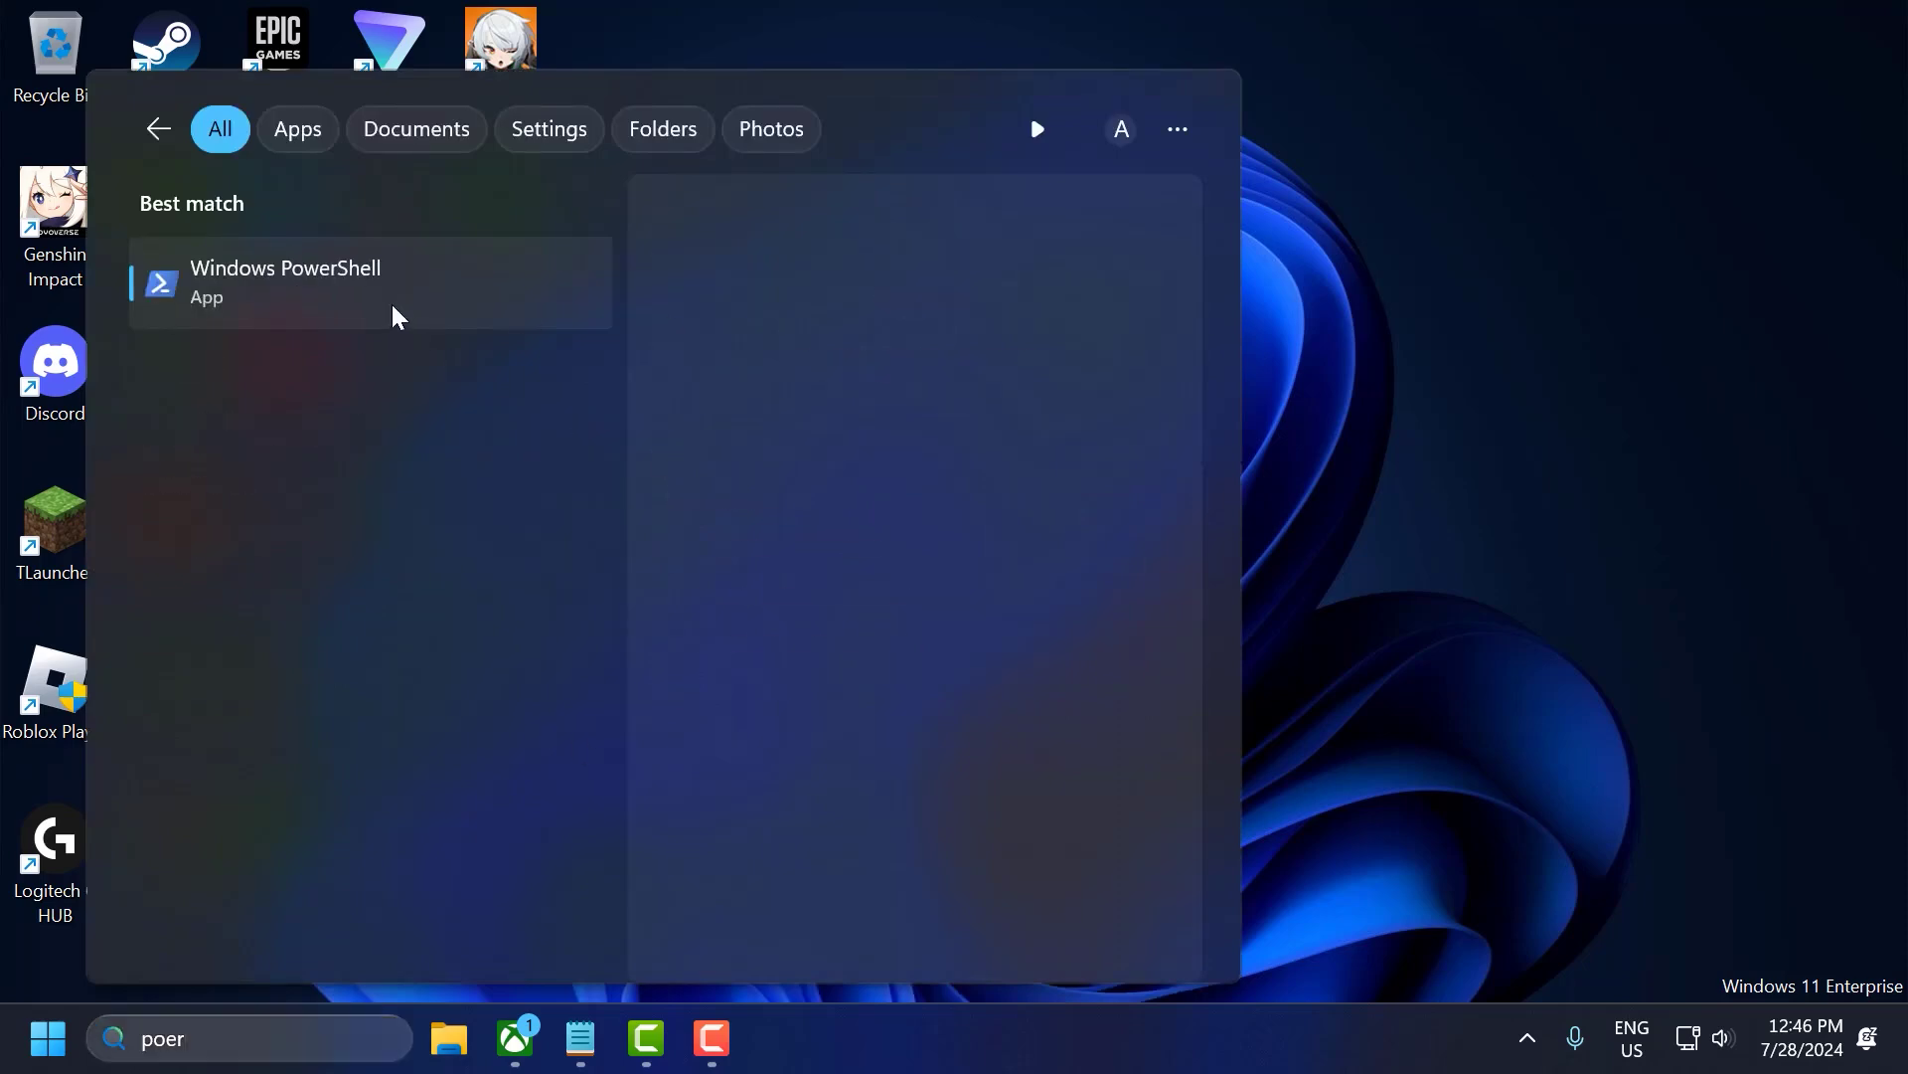
{"action": "right_click", "coordinate": [398, 316]}
{"action": "left_click", "coordinate": [453, 343]}
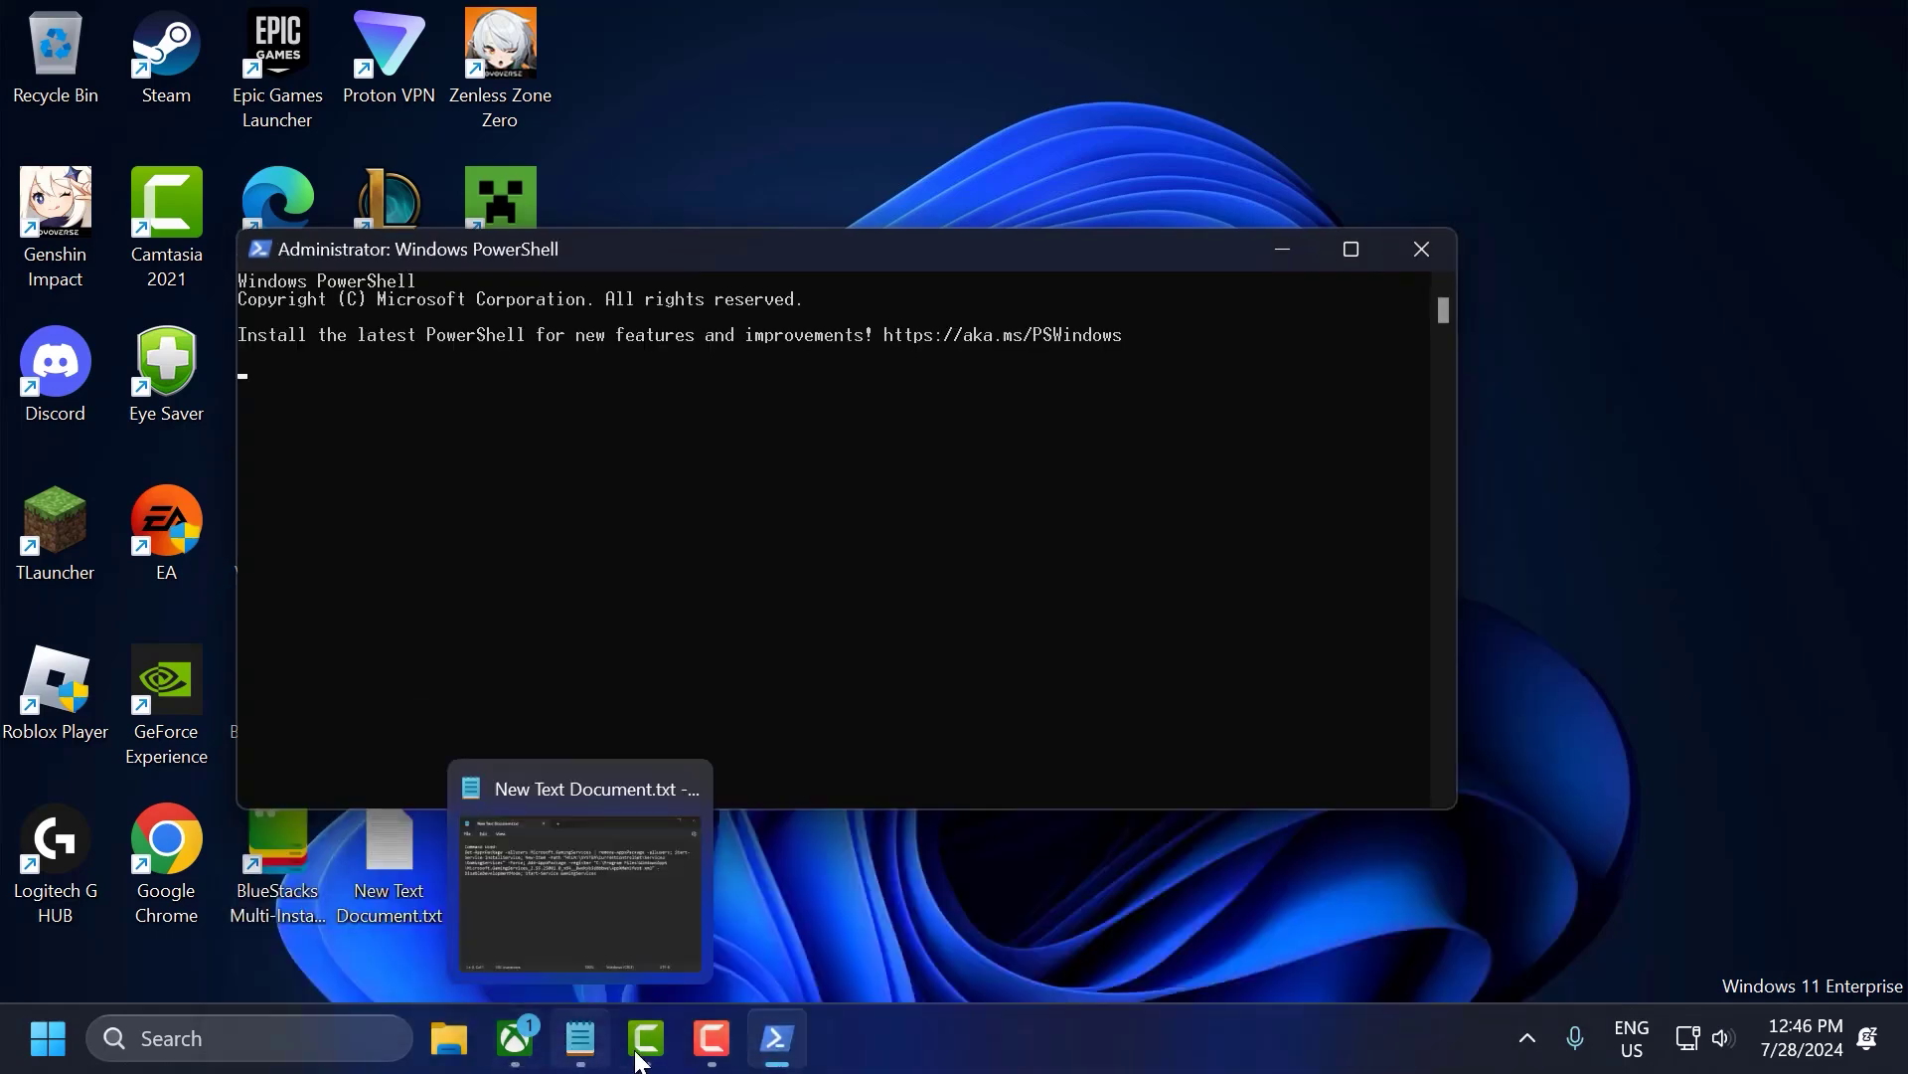
Paste and run the Gaming Services reinstall command from Notepad, then close PowerShell.
{"action": "left_click", "coordinate": [580, 1039]}
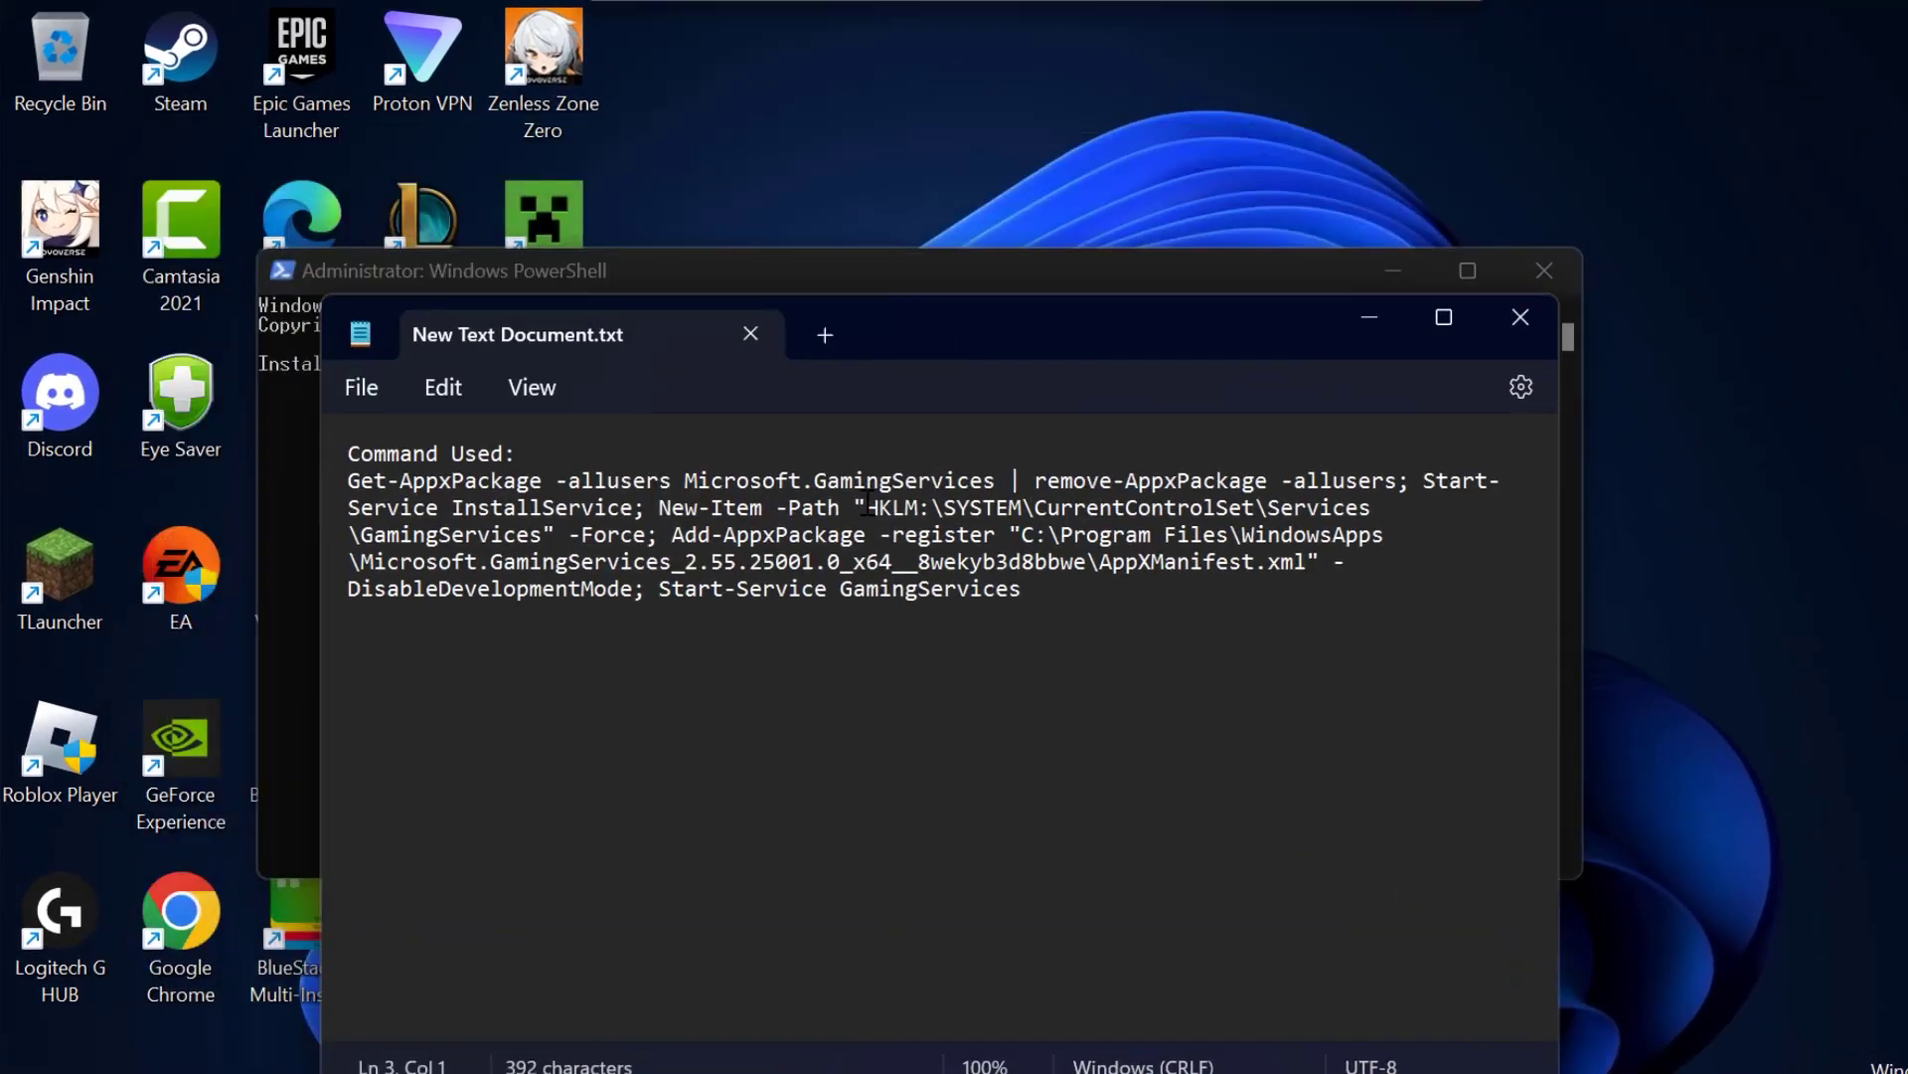
{"action": "triple_click", "coordinate": [852, 557]}
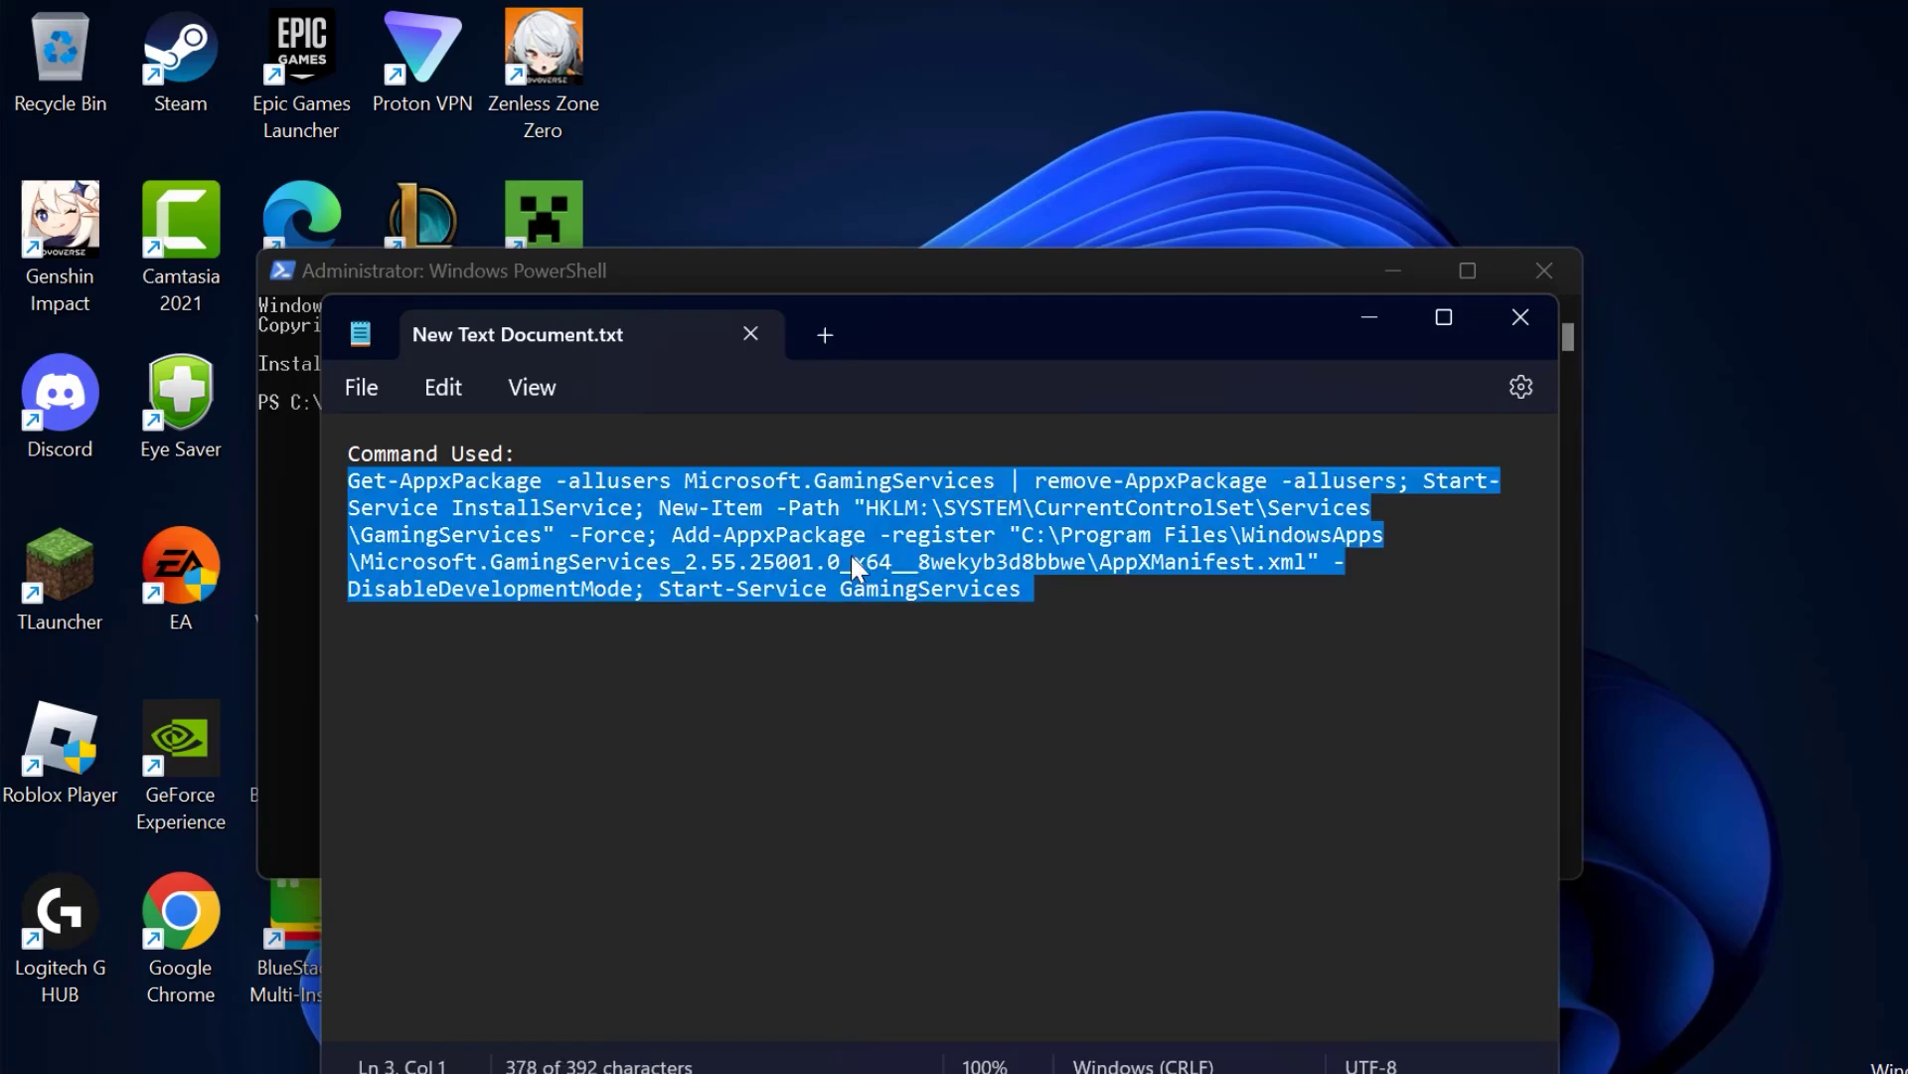
{"action": "left_click", "coordinate": [1361, 328]}
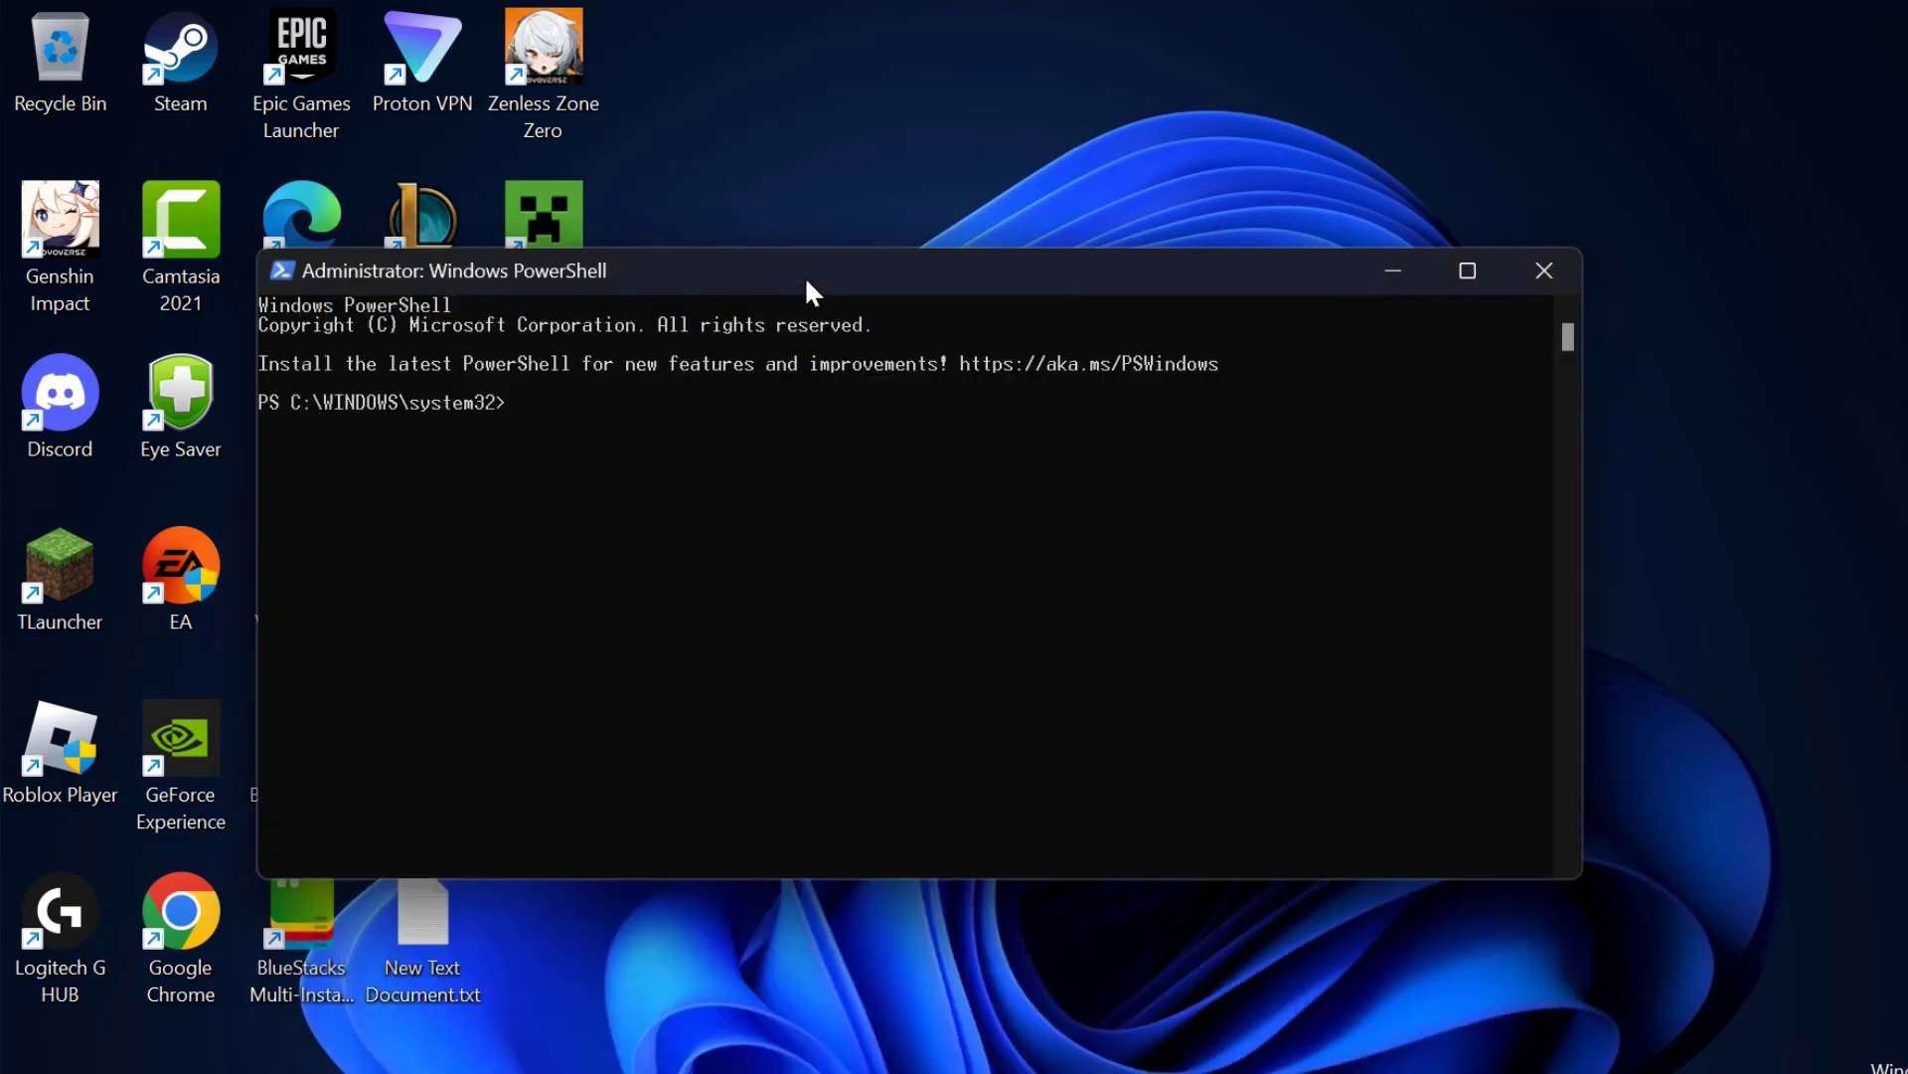
{"action": "type", "text": "Get-AppxPackage -allusers Microsoft.GamingServices | remove-AppxPackage -allusers; Start-Service InstallService; New-Item -Path \"HKLM:\\SYSTEM\\CurrentControlSet\\Services\\GamingServices\" -Force; Add-AppxPackage -register \"C:\\Program Files\\WindowsApps\\Microsoft.GamingServices_2.55.25001.0_x64__8wekyb3d8bbwe\\AppXManifest.xml\" -DisableDevelopmentMode; Start-Service GamingServices"}
{"action": "key", "text": "Return"}
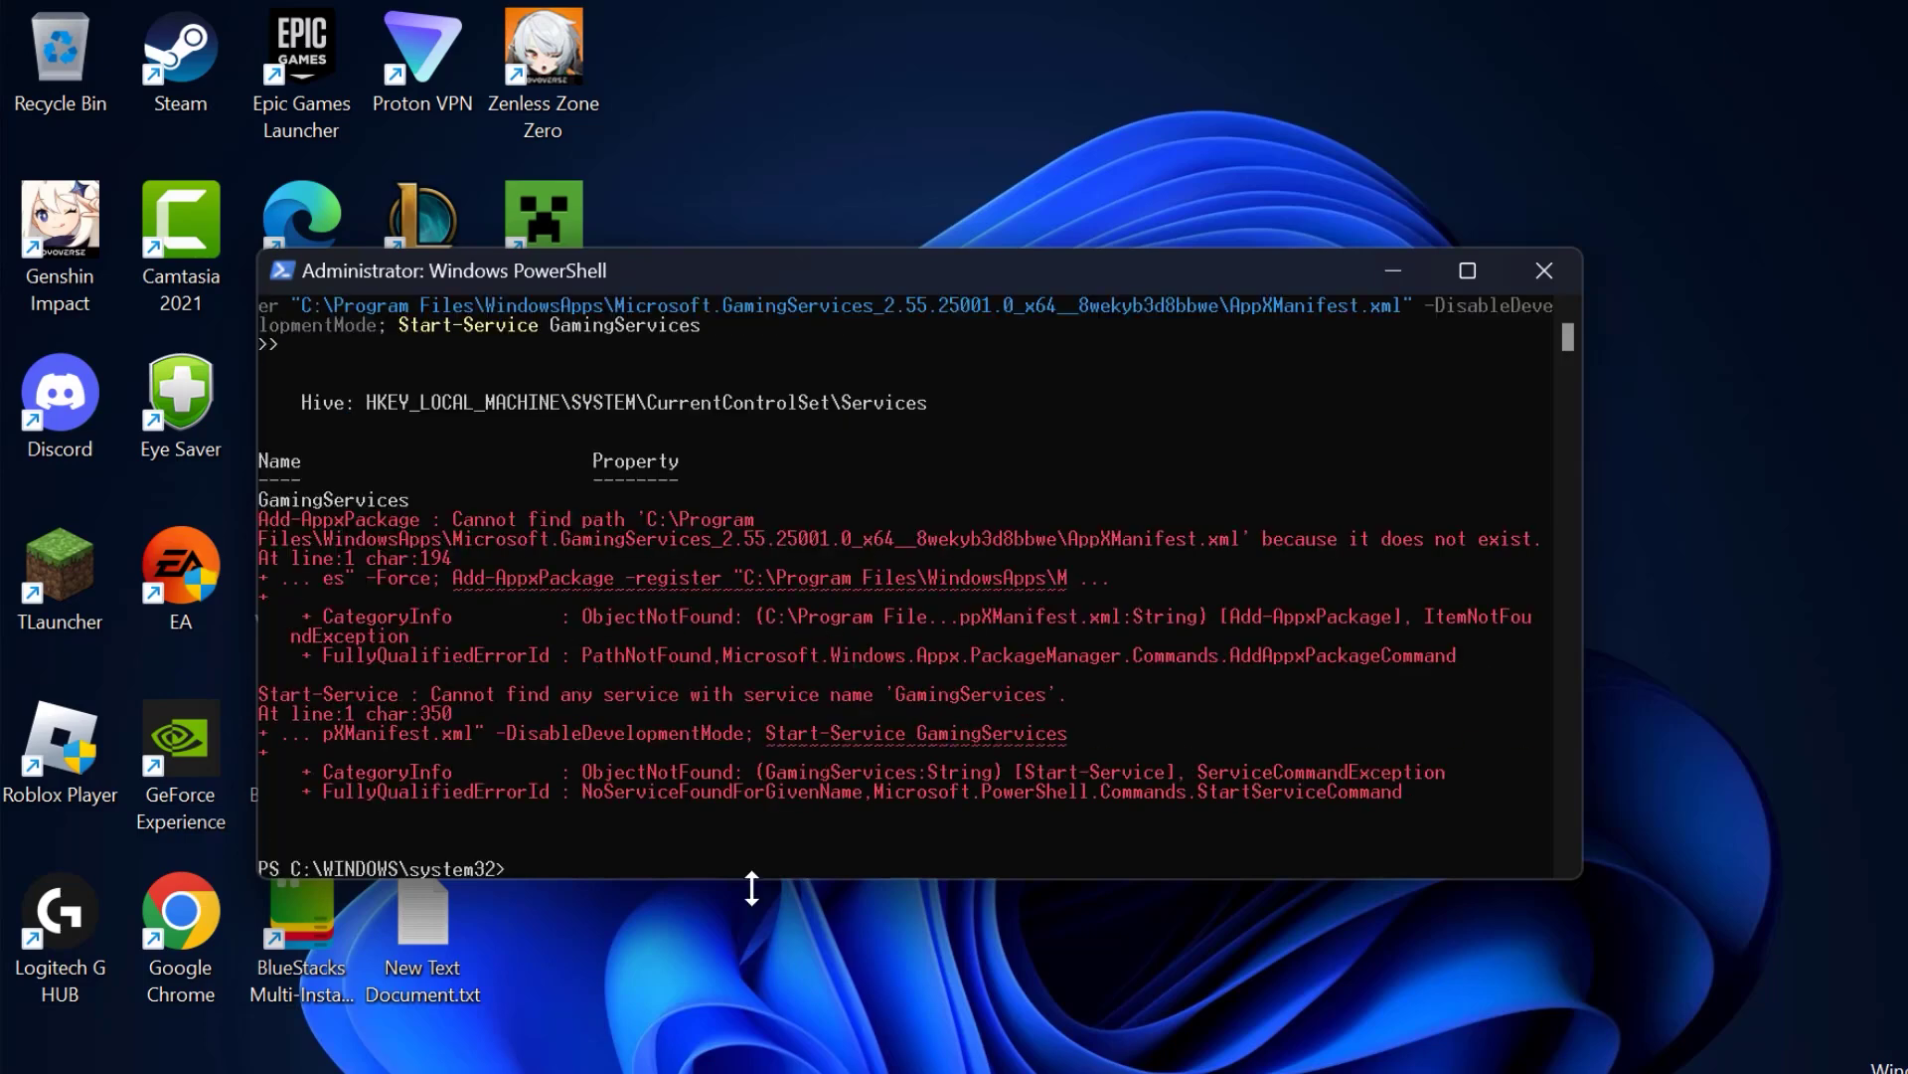
{"action": "left_click", "coordinate": [1544, 271]}
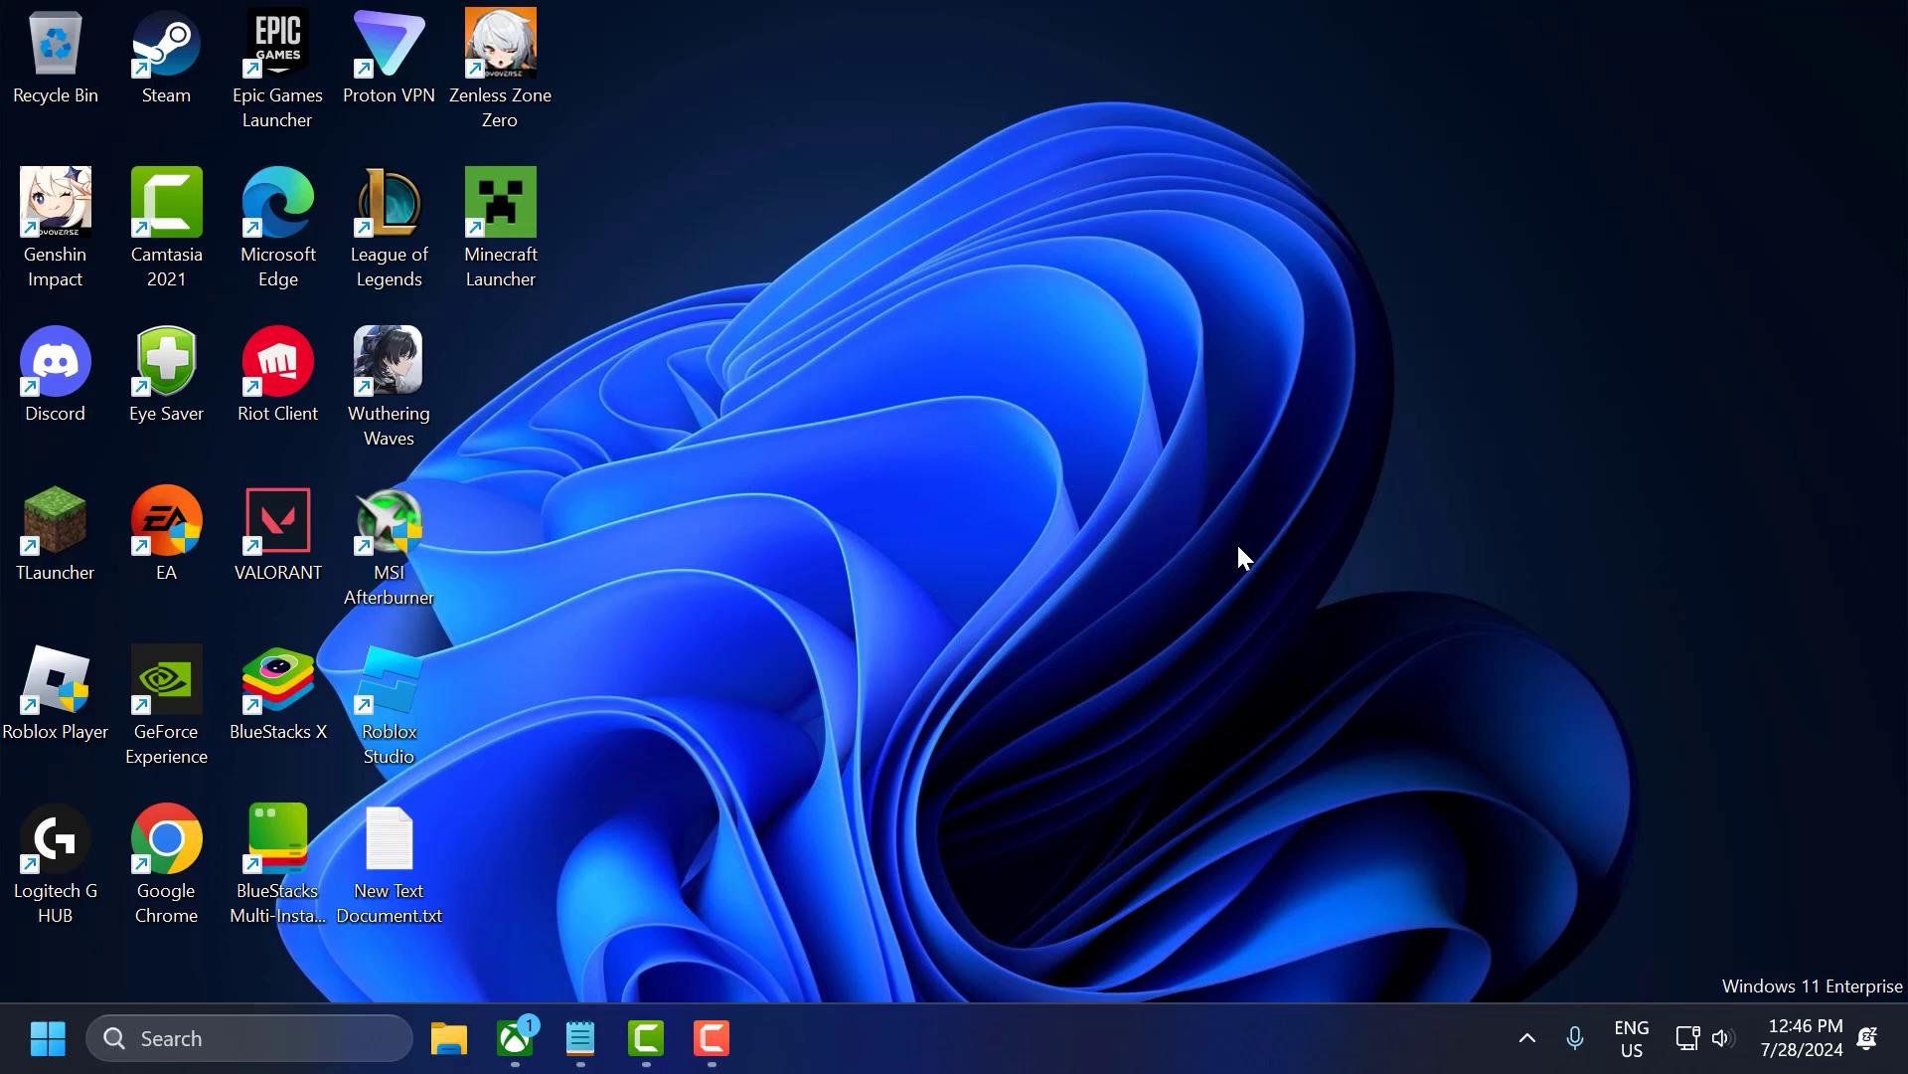
In msconfig Services, hide Microsoft services, disable all others, apply, and exit without restarting.
{"action": "left_click", "coordinate": [341, 1033]}
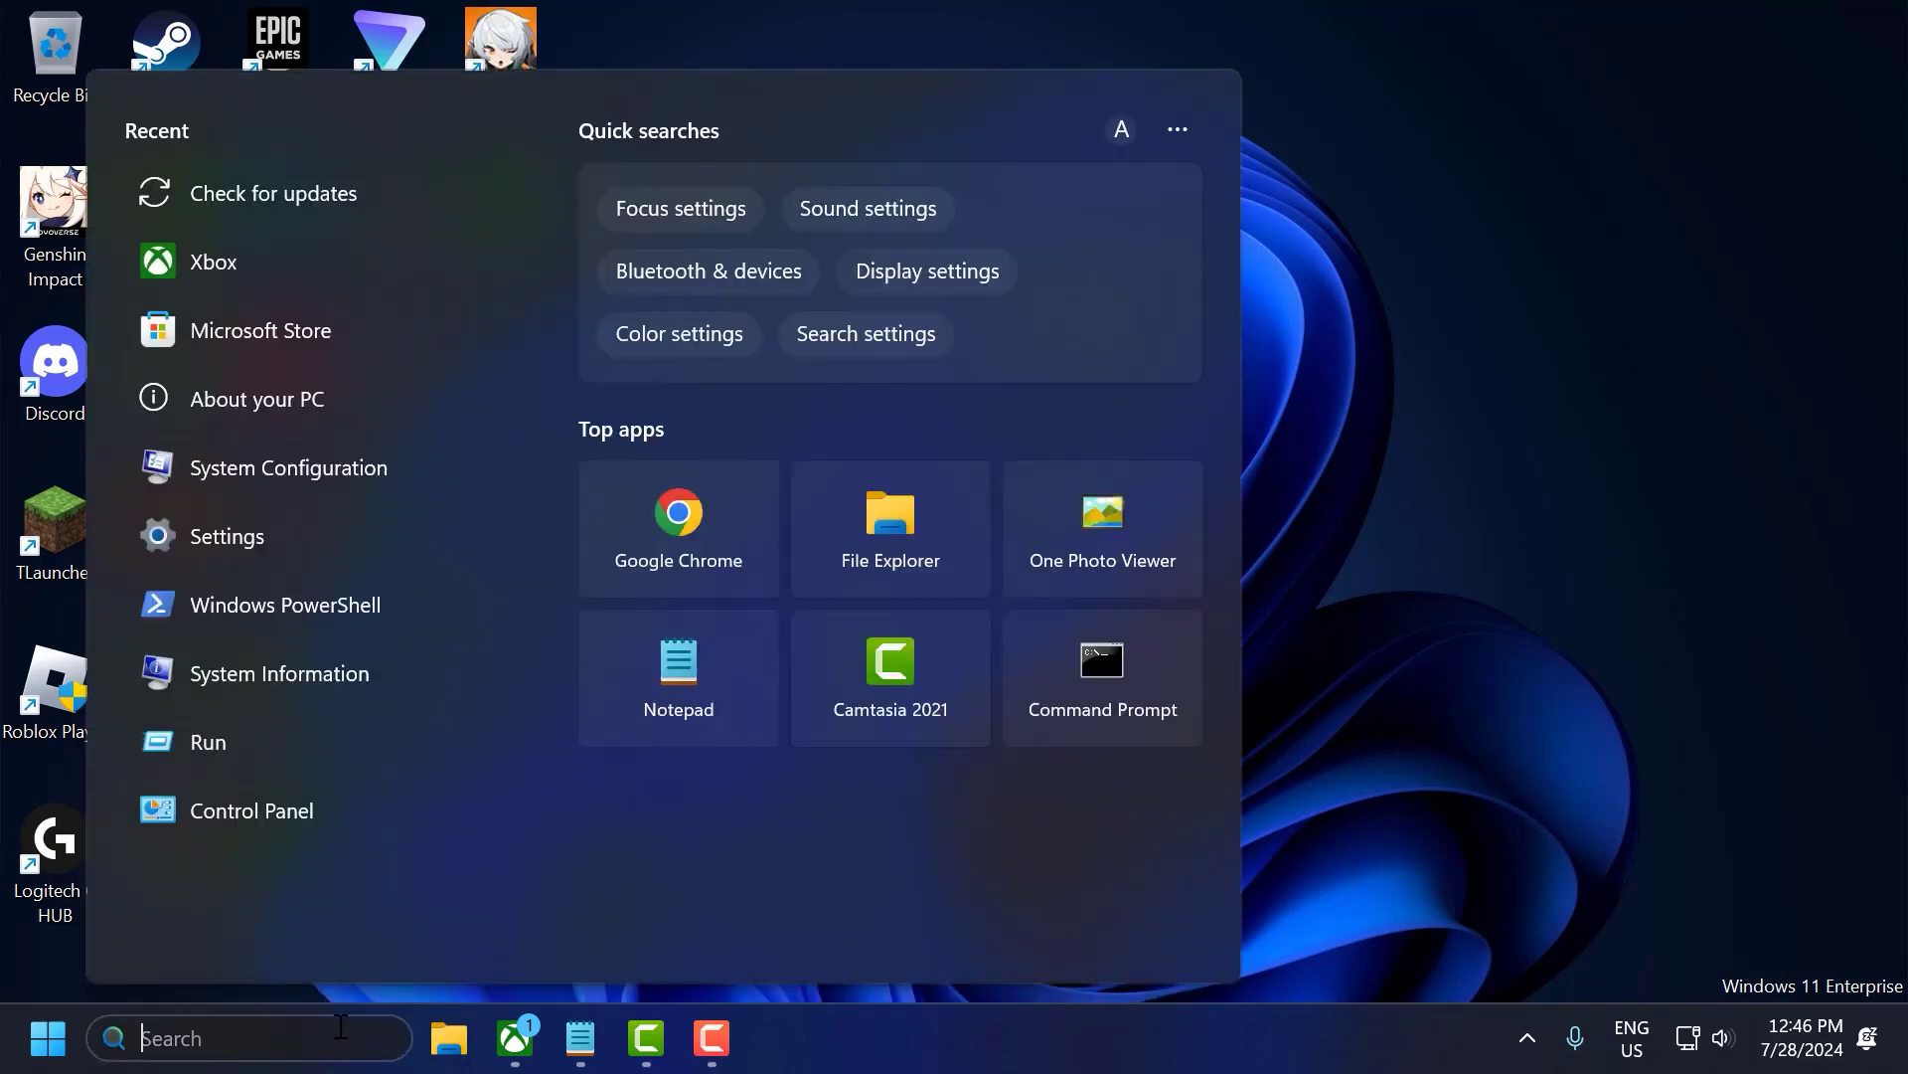
{"action": "type", "text": "mscon"}
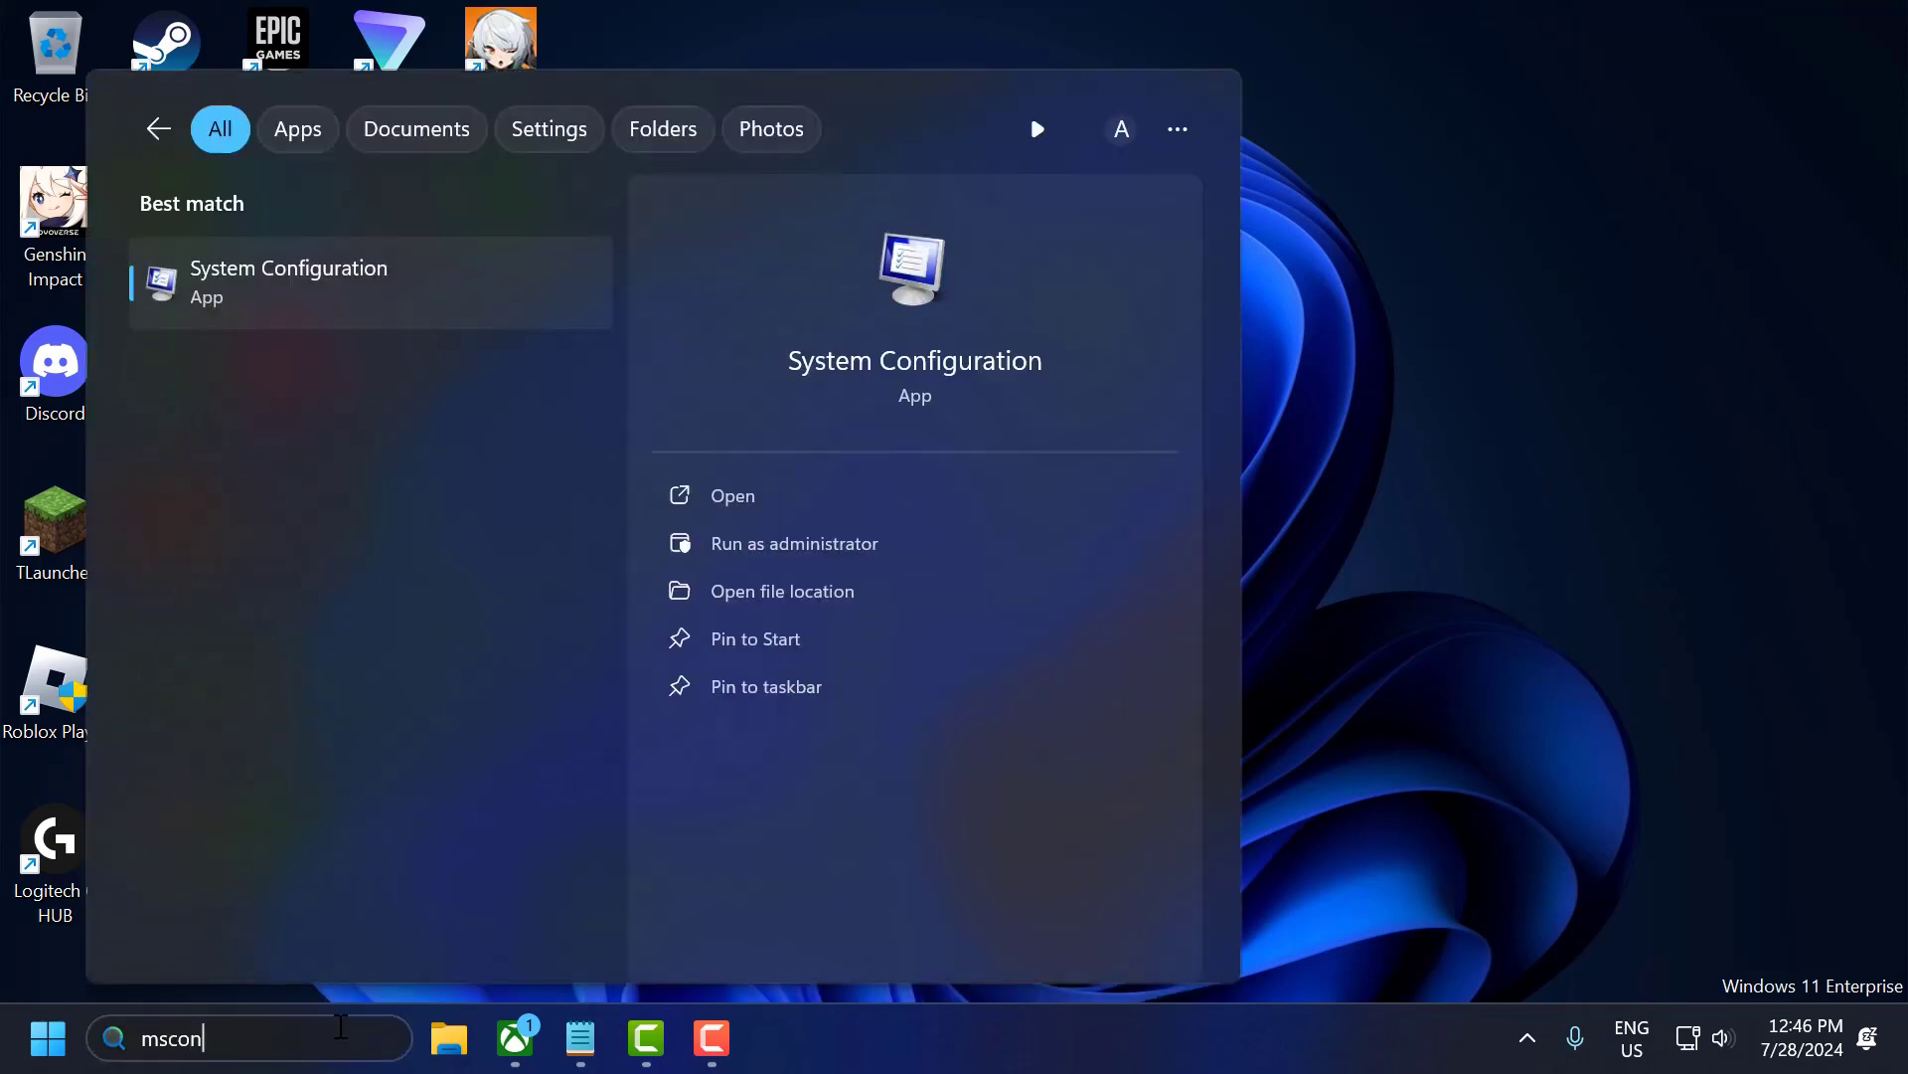
{"action": "left_click", "coordinate": [339, 304]}
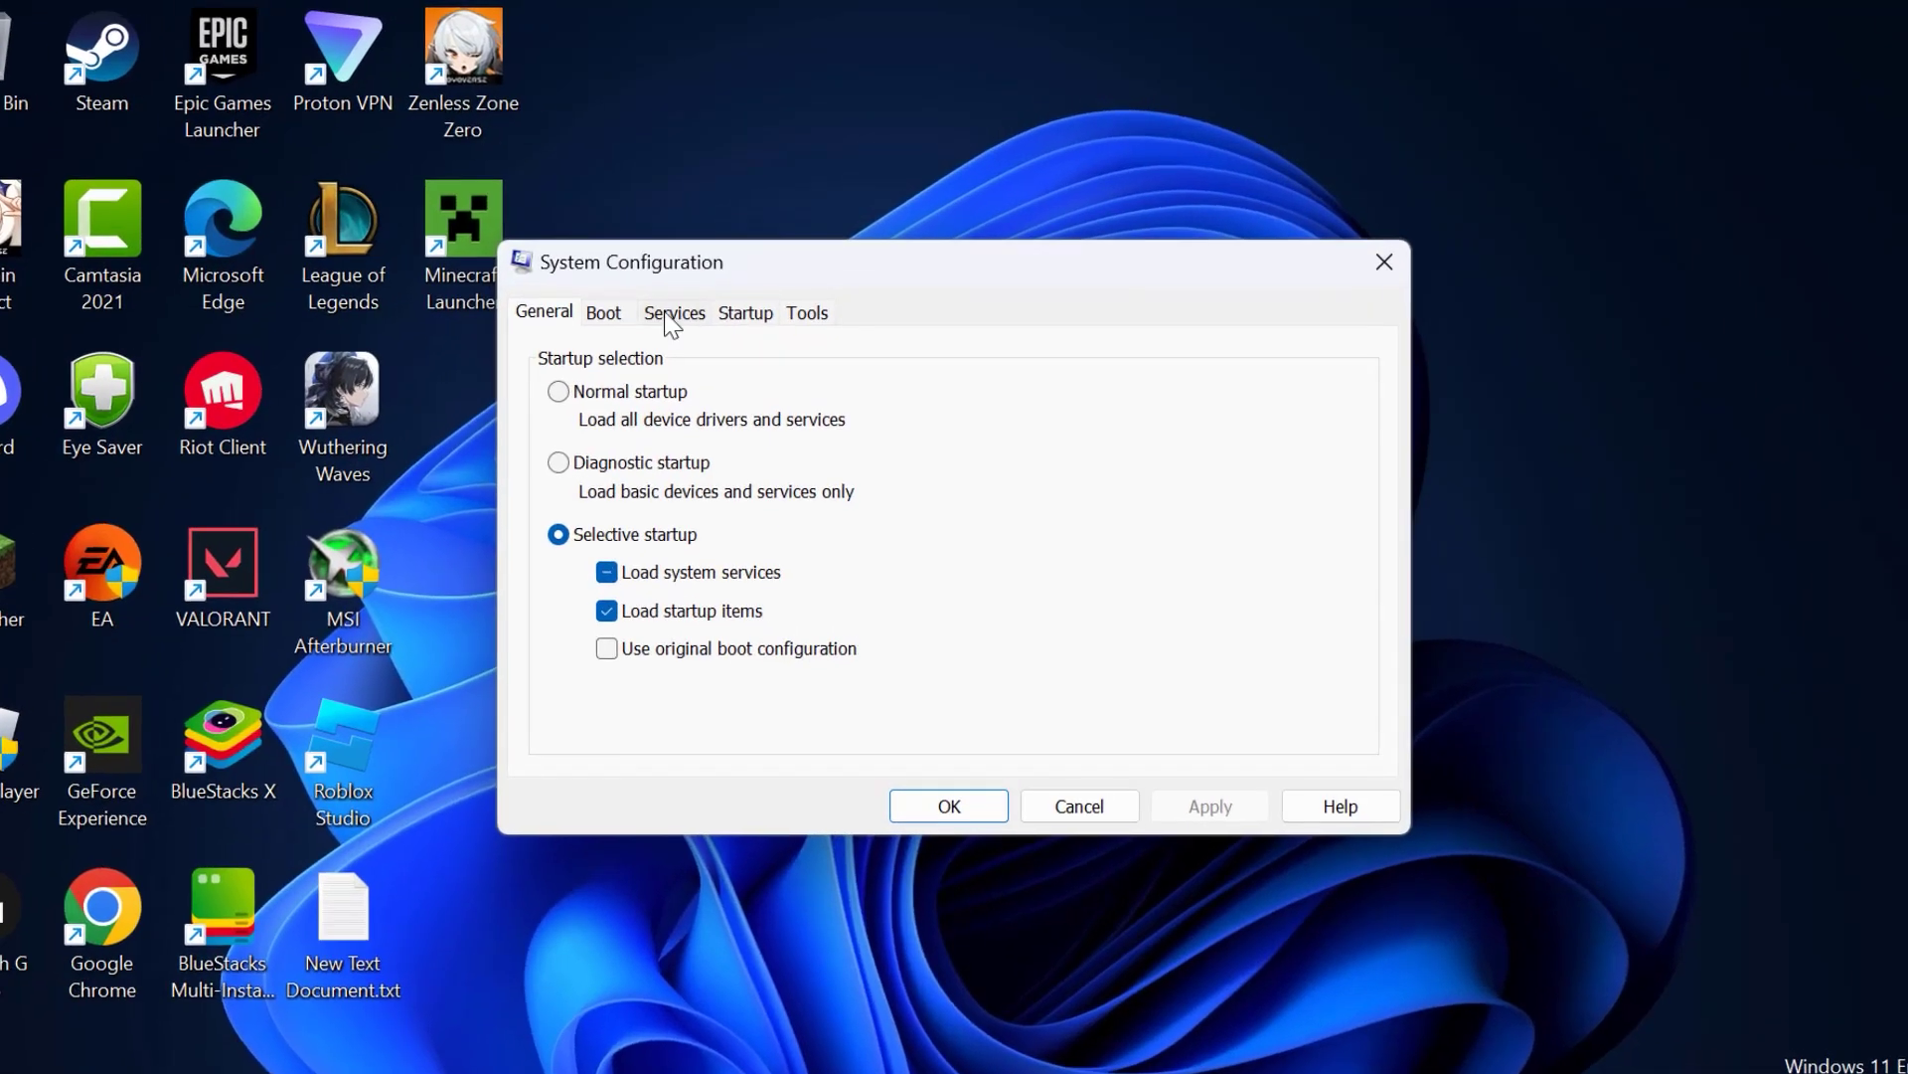
{"action": "left_click", "coordinate": [700, 316]}
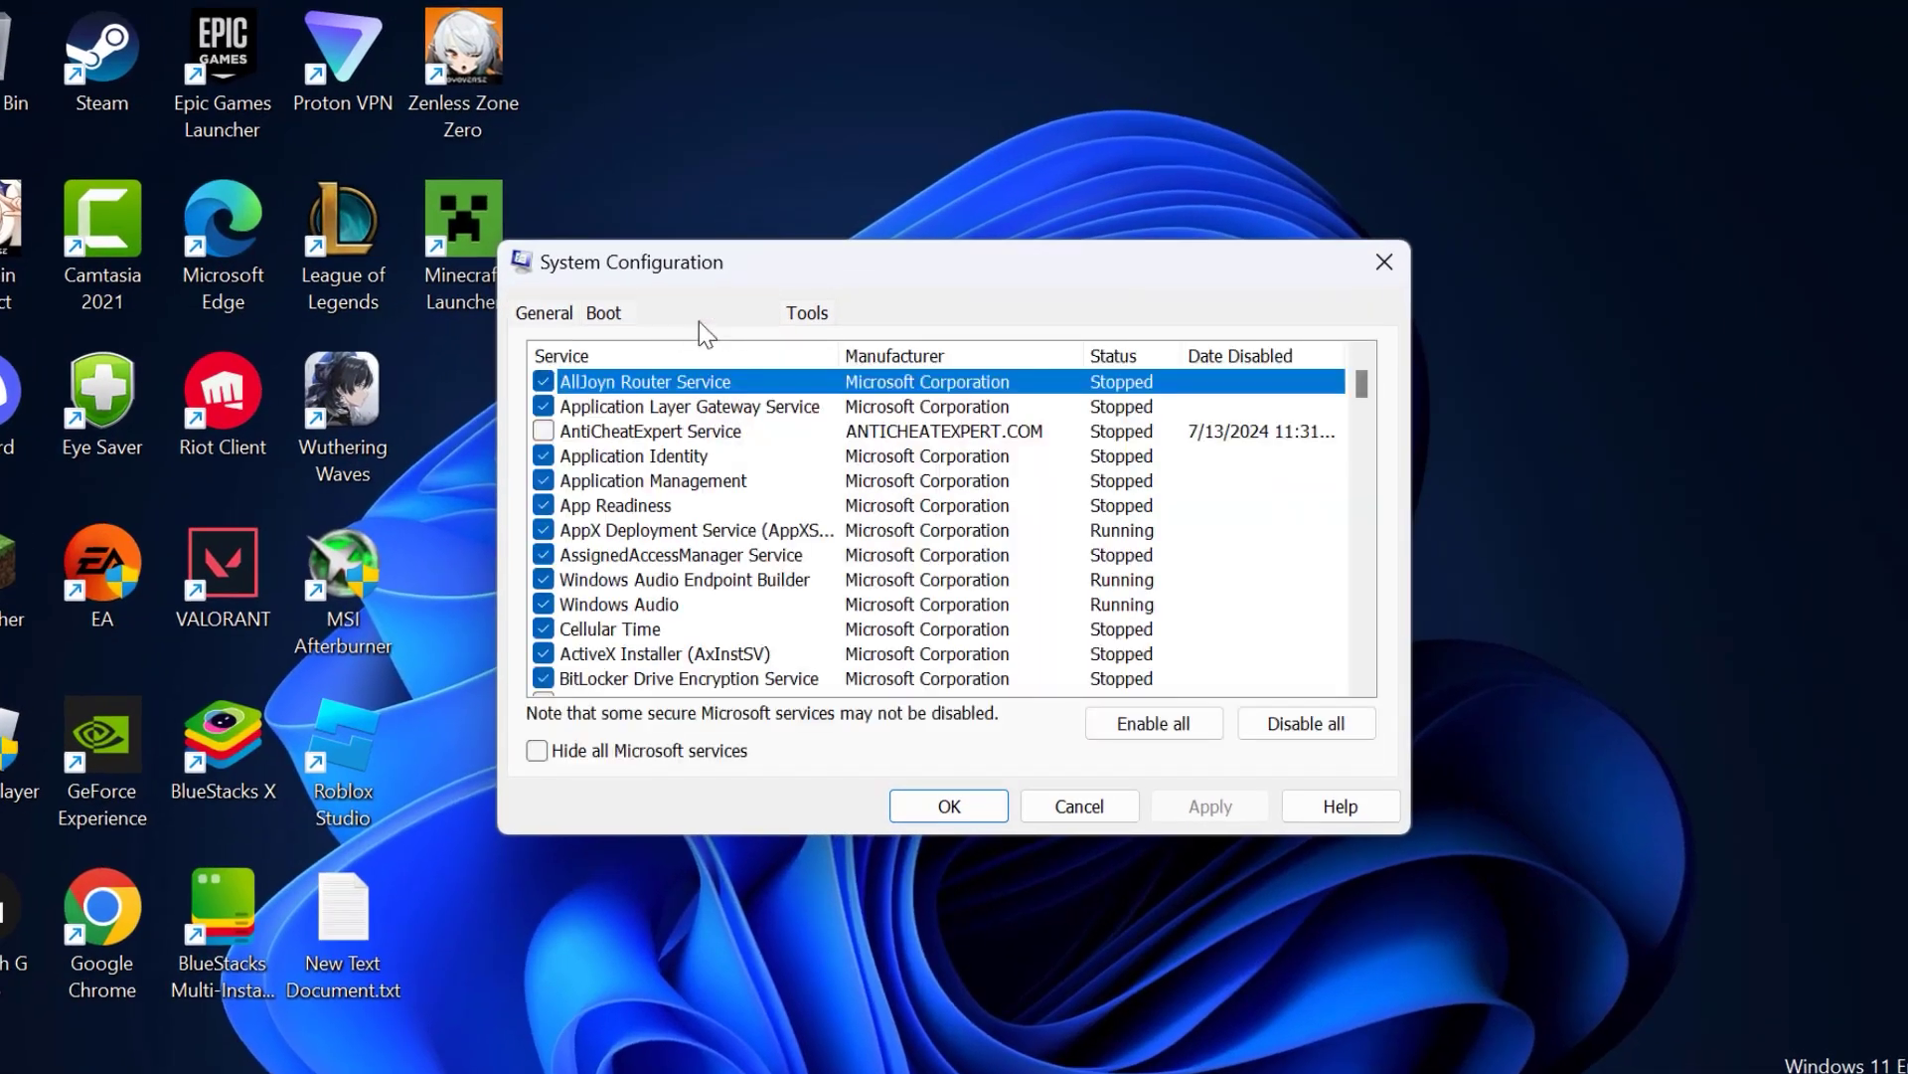
{"action": "left_click", "coordinate": [540, 752]}
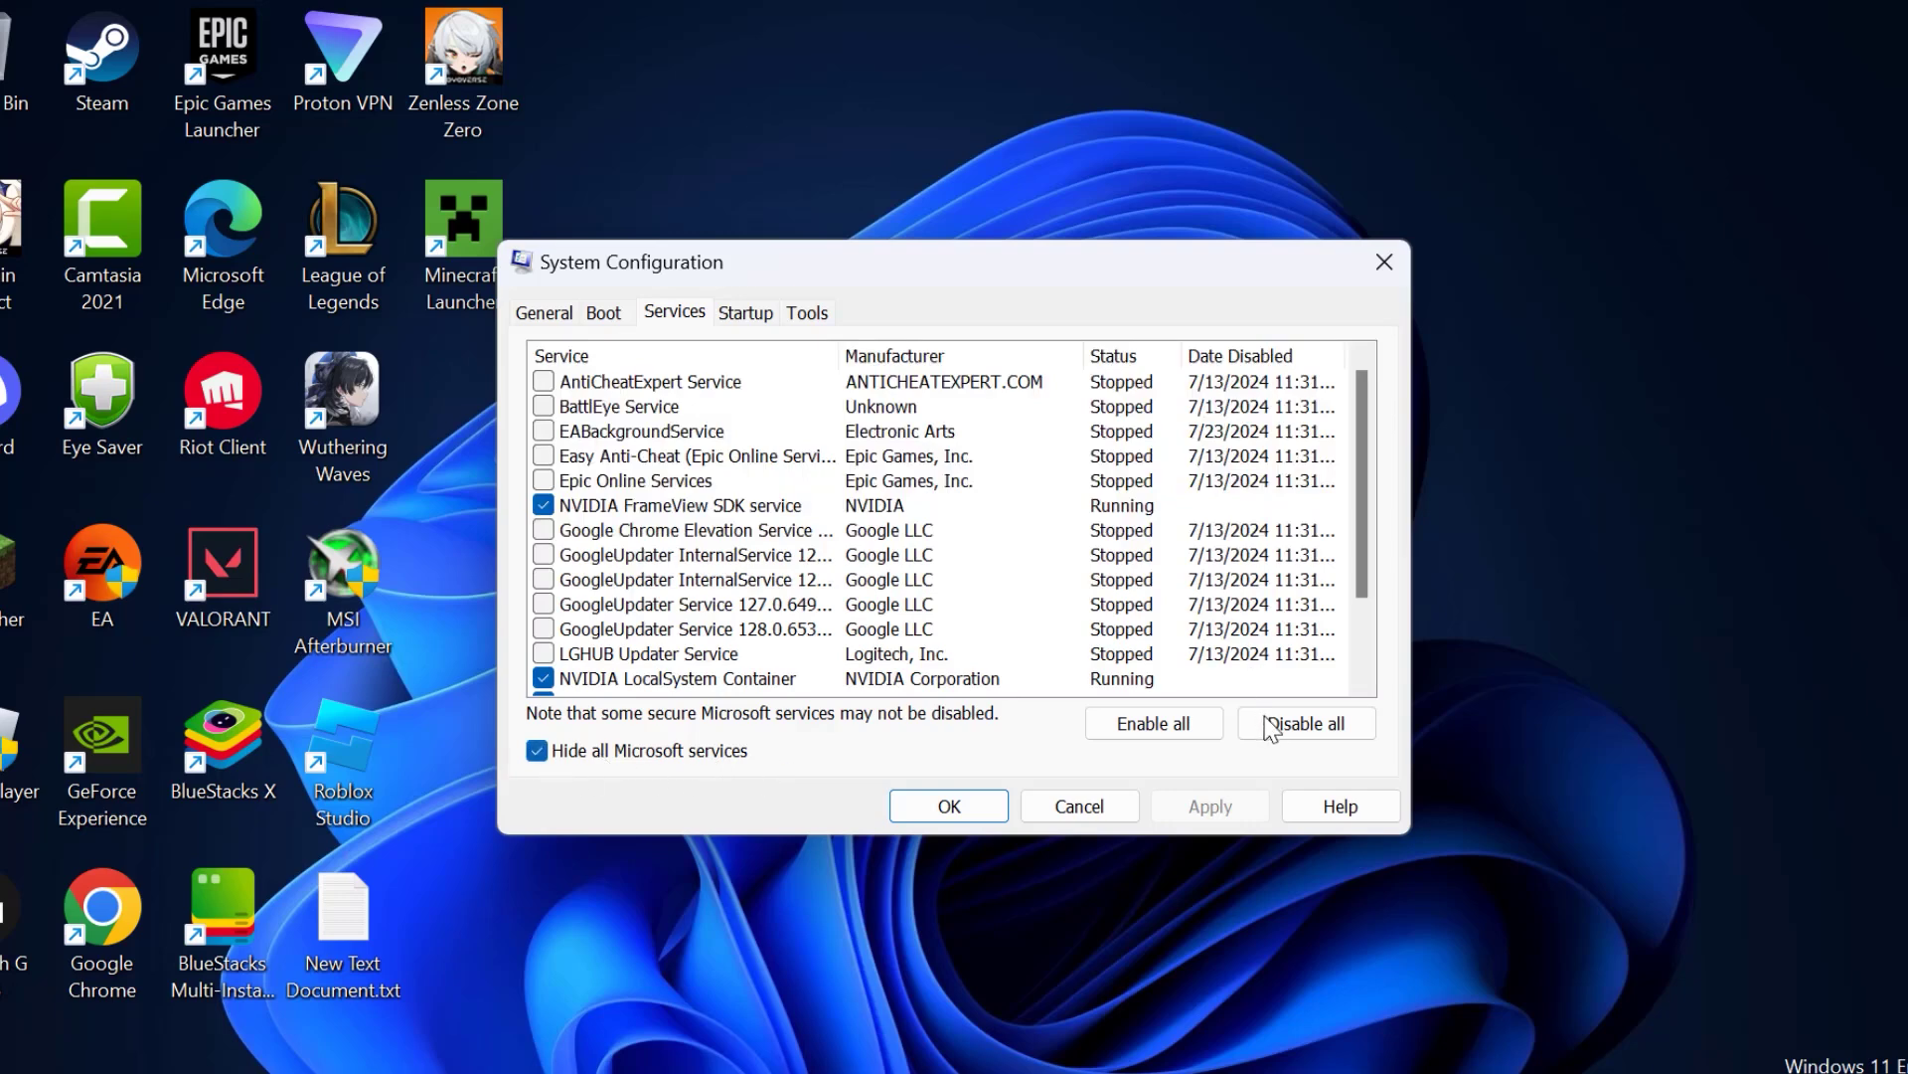
{"action": "left_click", "coordinate": [1300, 730]}
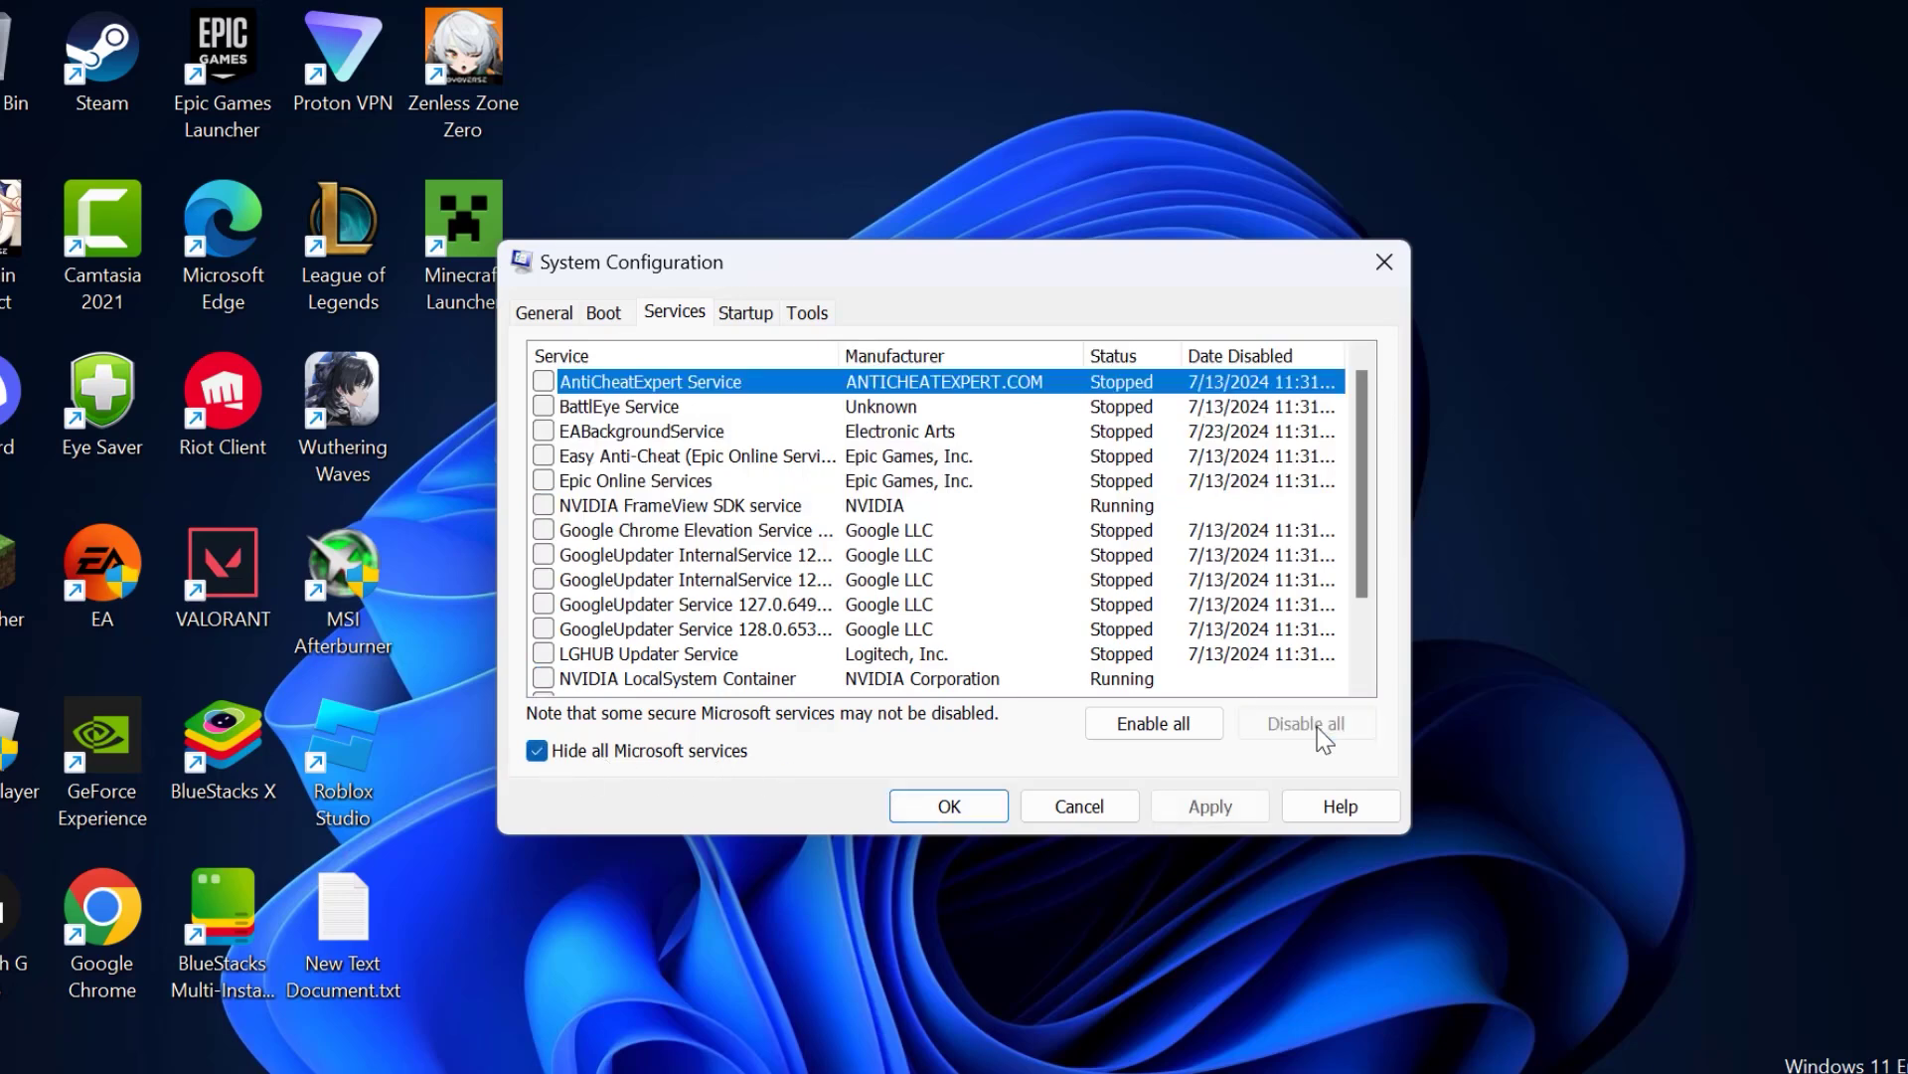
{"action": "scroll", "coordinate": [717, 533], "scroll_direction": "down", "scroll_amount": 2}
{"action": "left_click", "coordinate": [1211, 806]}
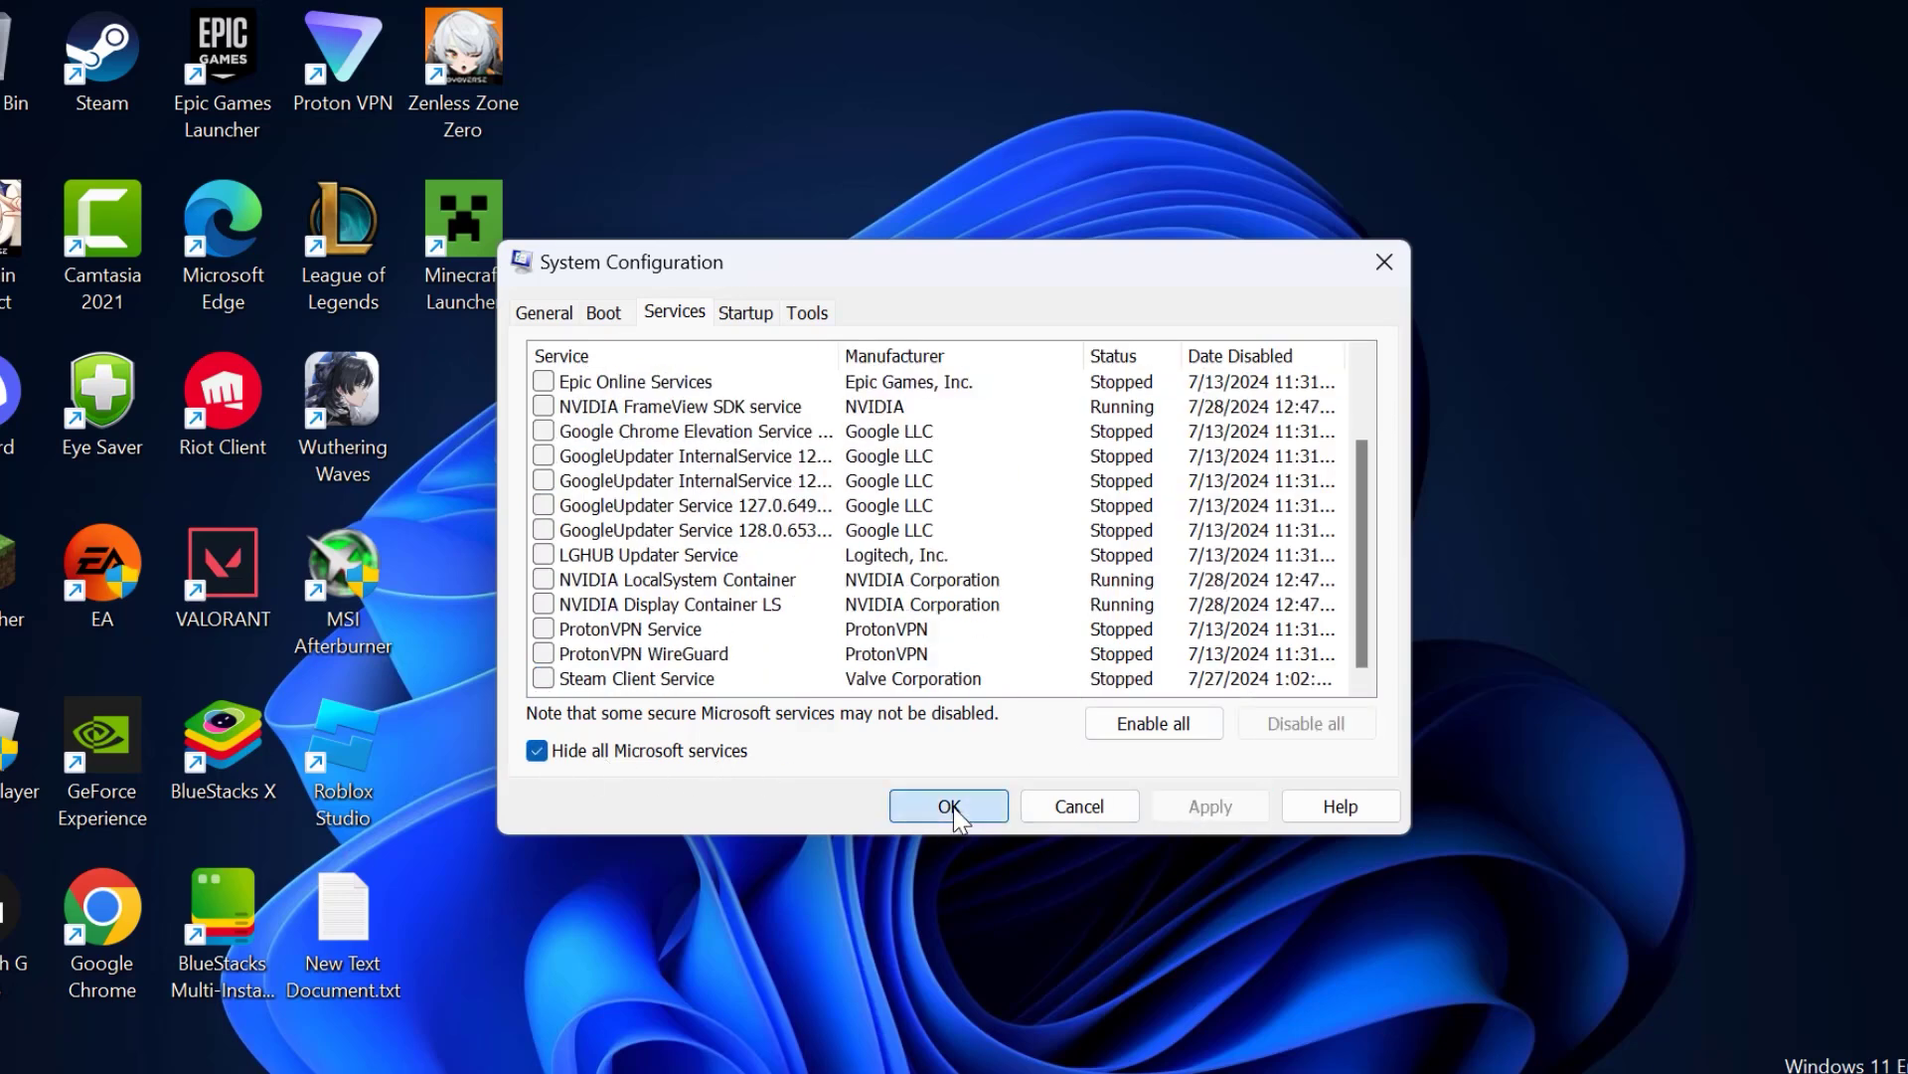
{"action": "left_click", "coordinate": [951, 807]}
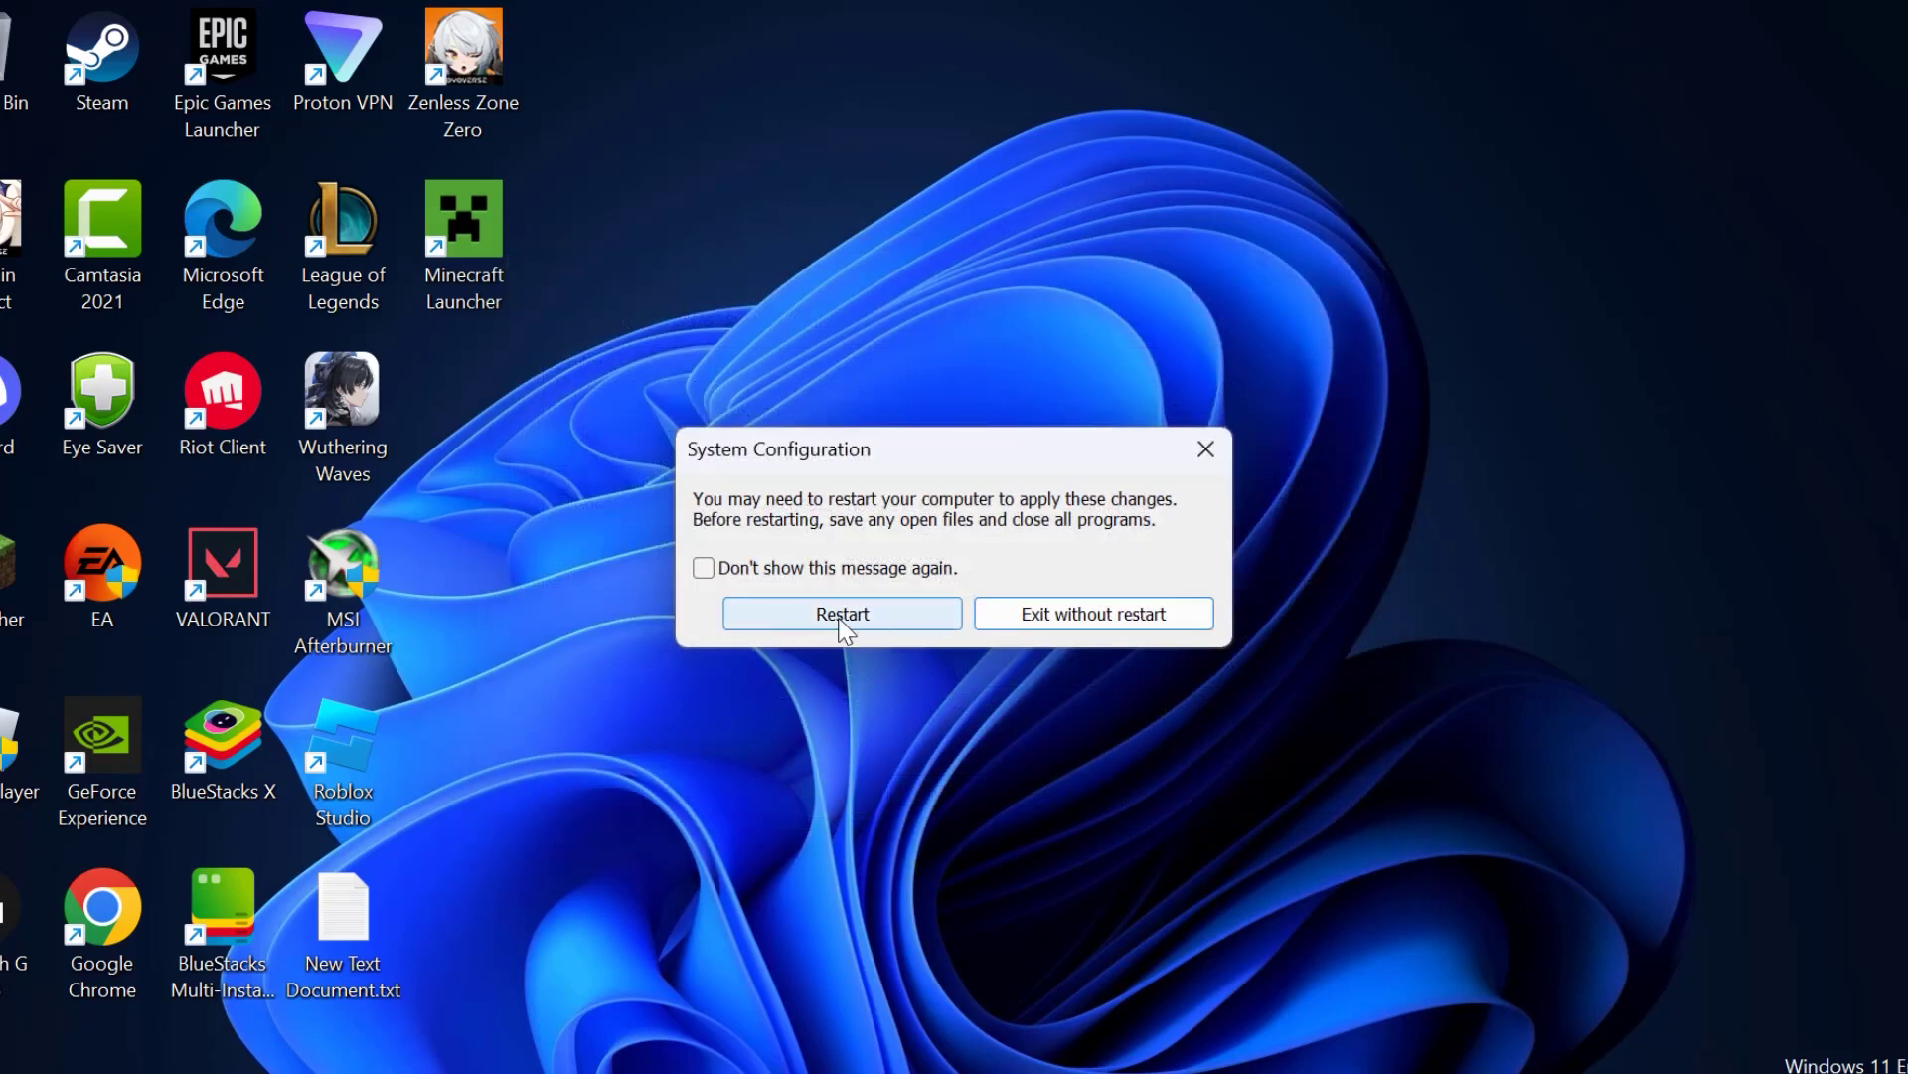
{"action": "left_click", "coordinate": [1111, 615]}
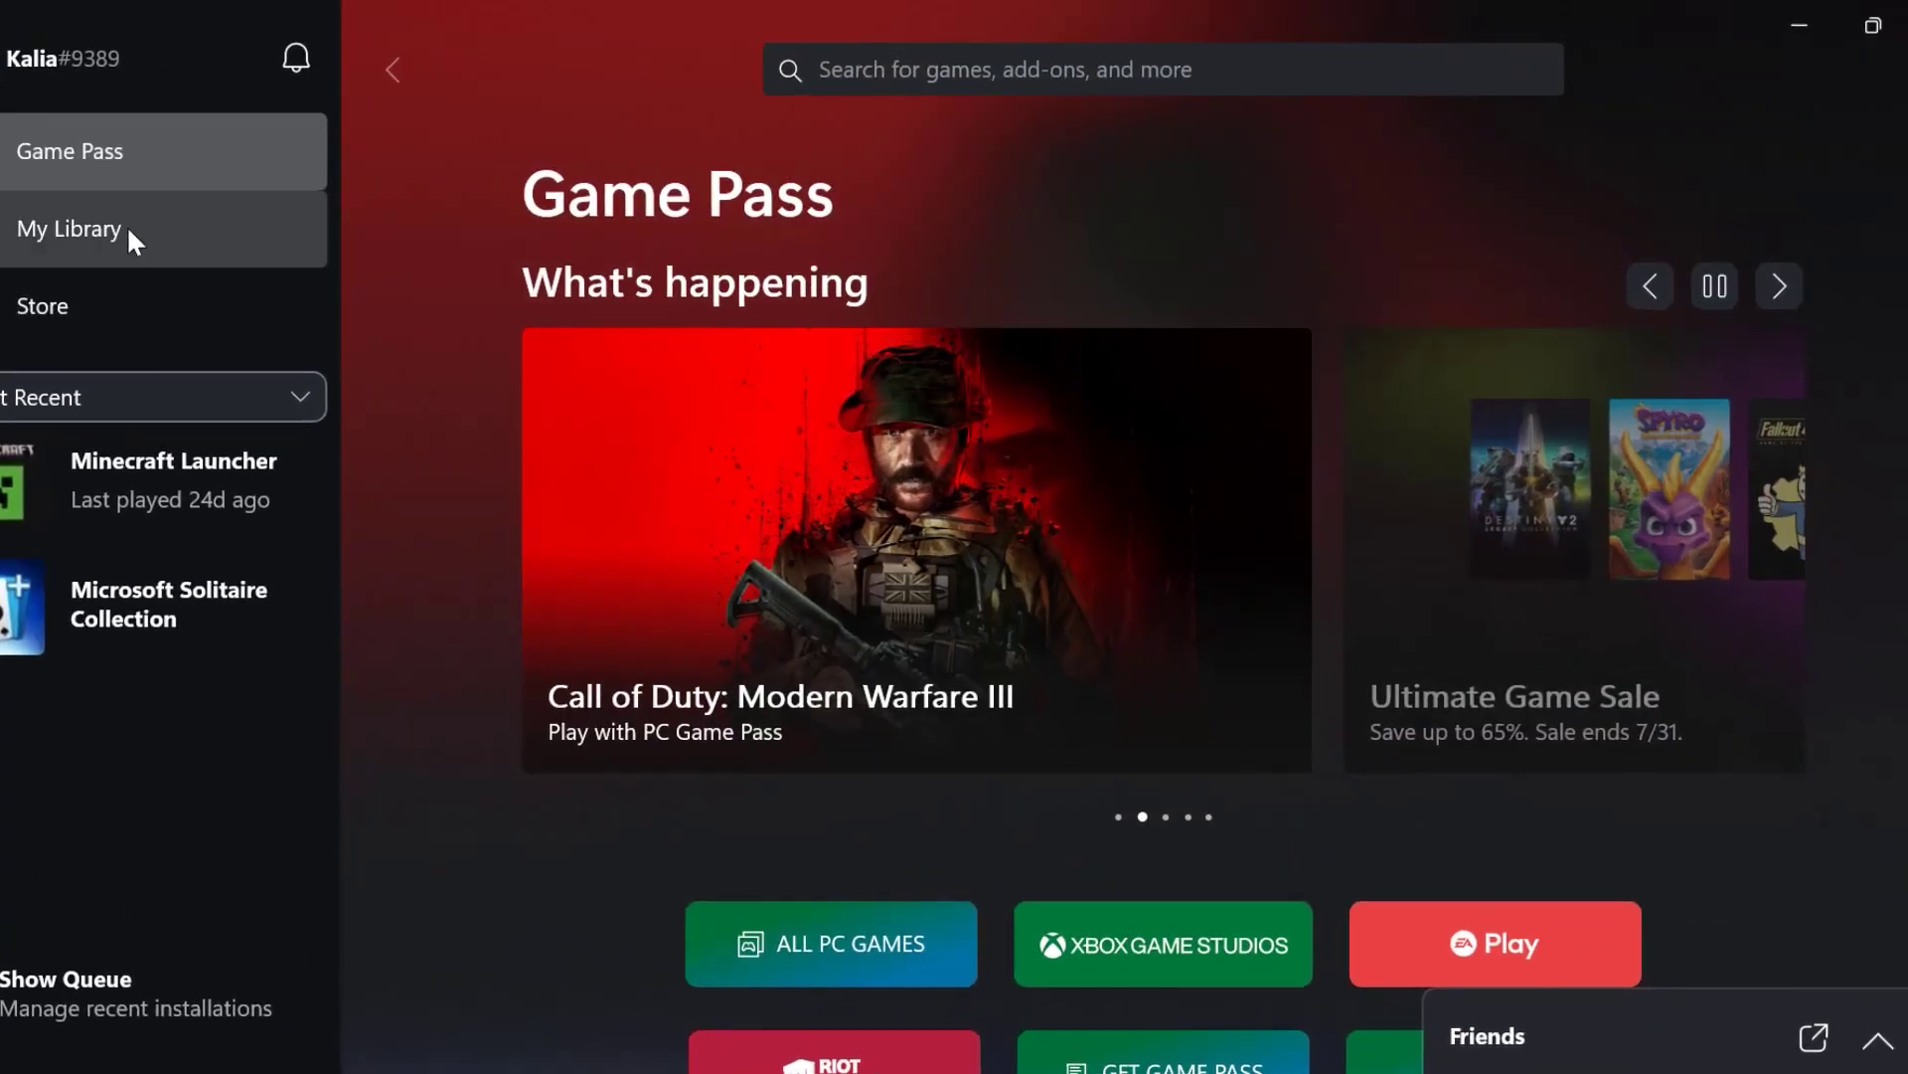
Show Minecraft Launcher's Uninstall game option from My Library, then minimize Xbox.
{"action": "left_click", "coordinate": [127, 228]}
{"action": "scroll", "coordinate": [914, 687], "scroll_direction": "down", "scroll_amount": 3}
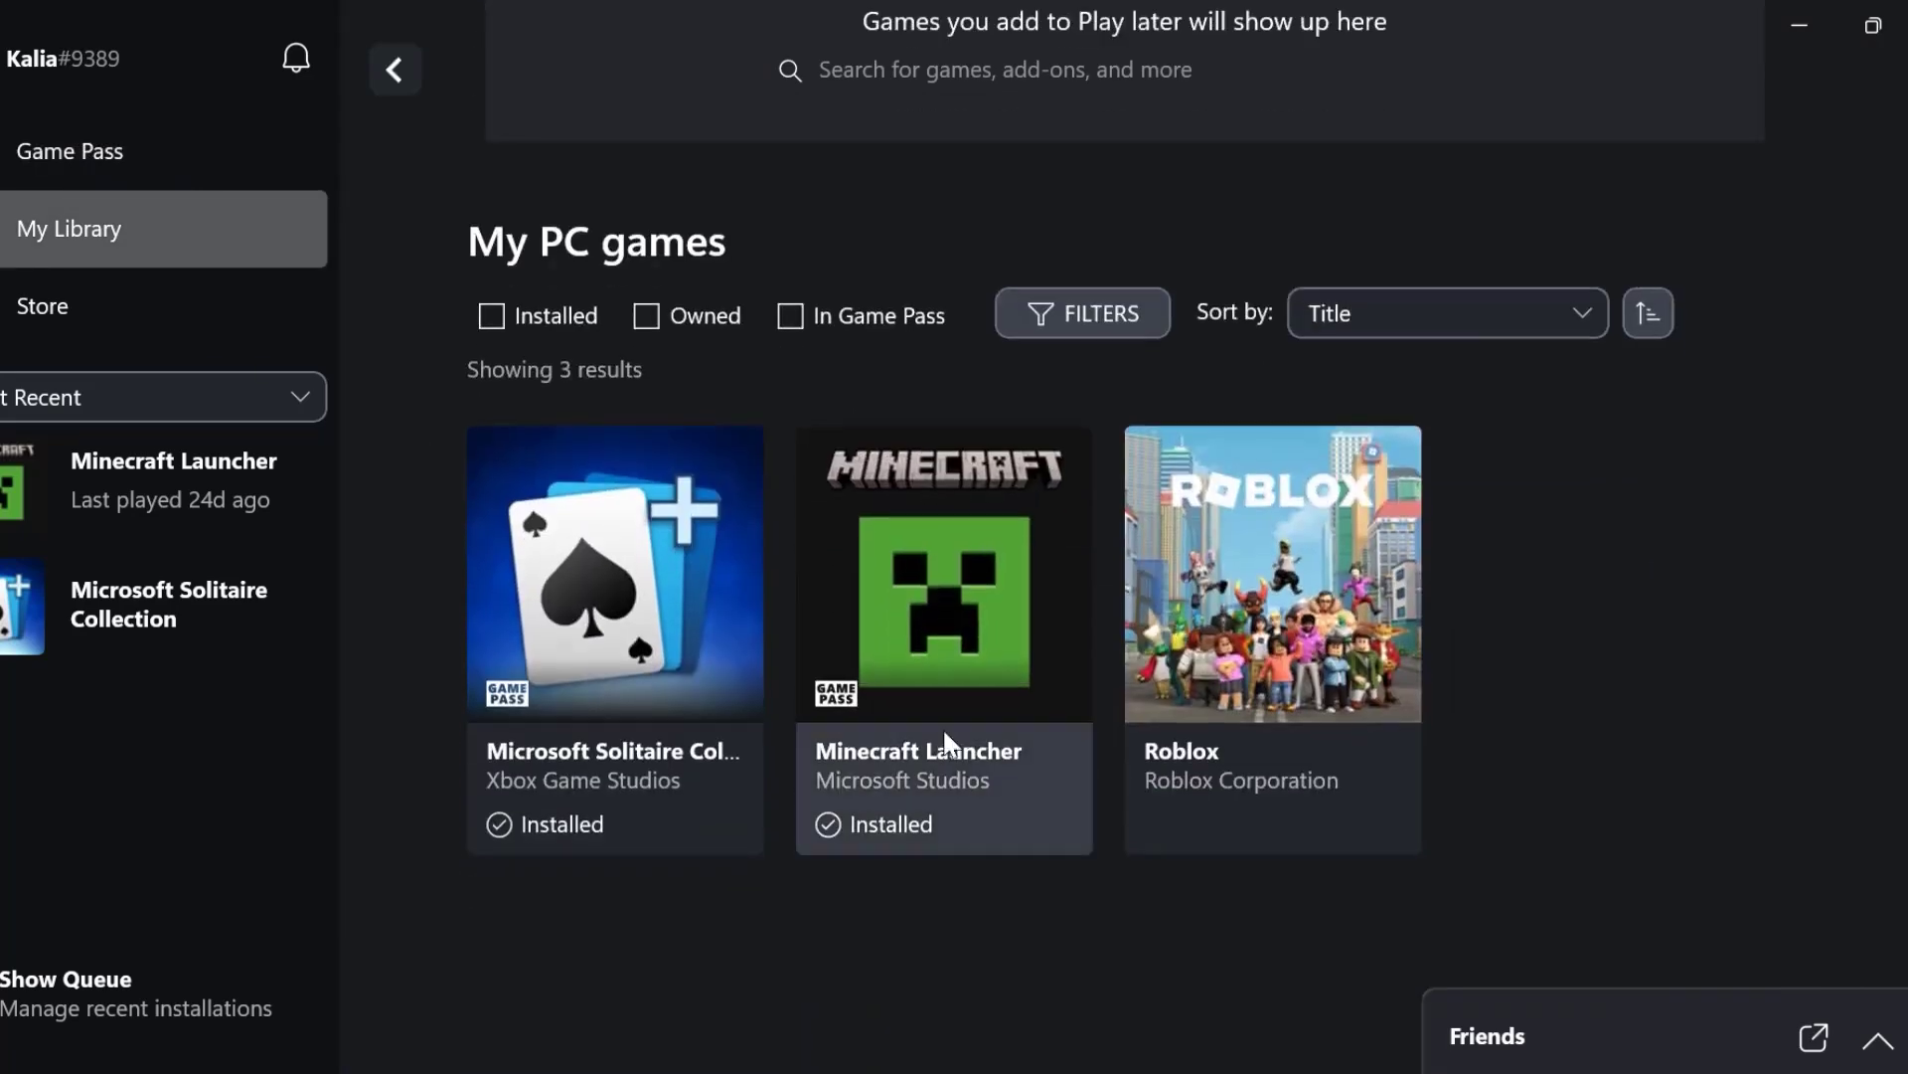
{"action": "left_click", "coordinate": [918, 663]}
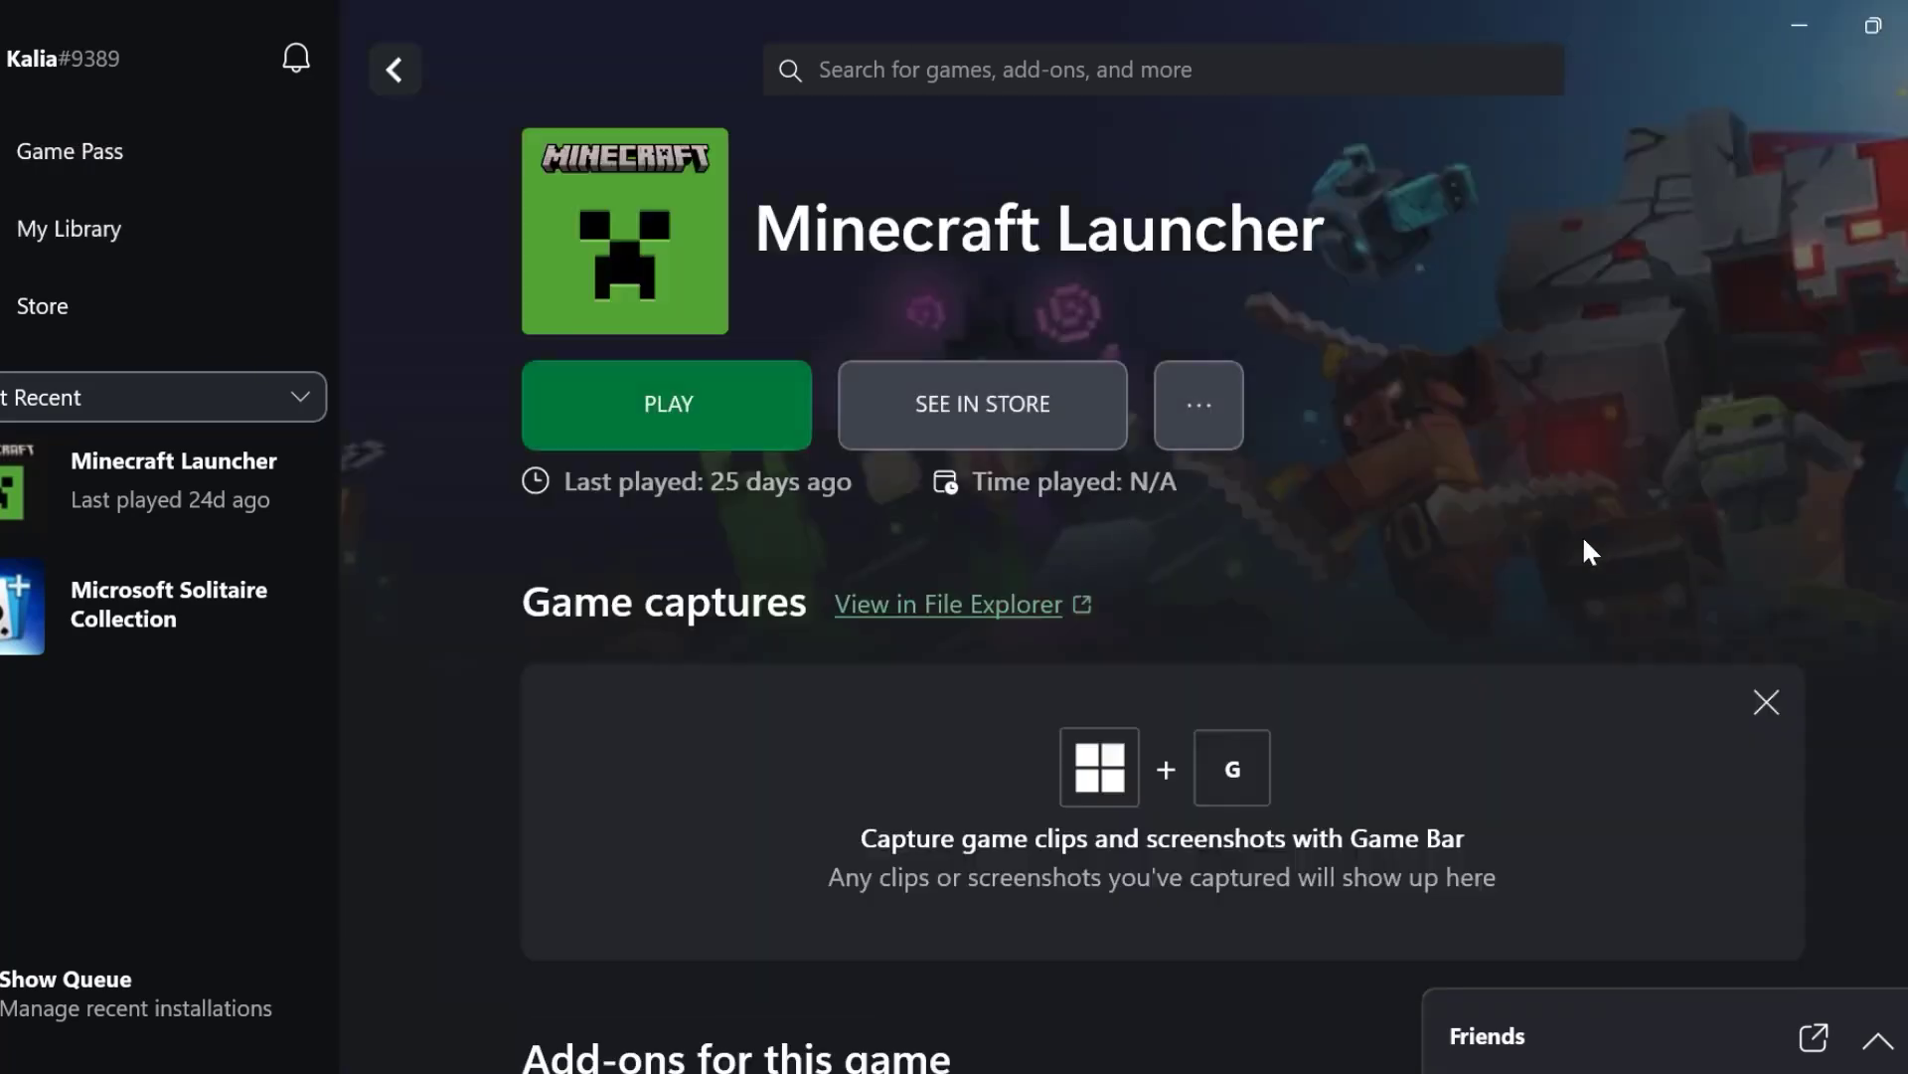
{"action": "left_click", "coordinate": [1197, 416]}
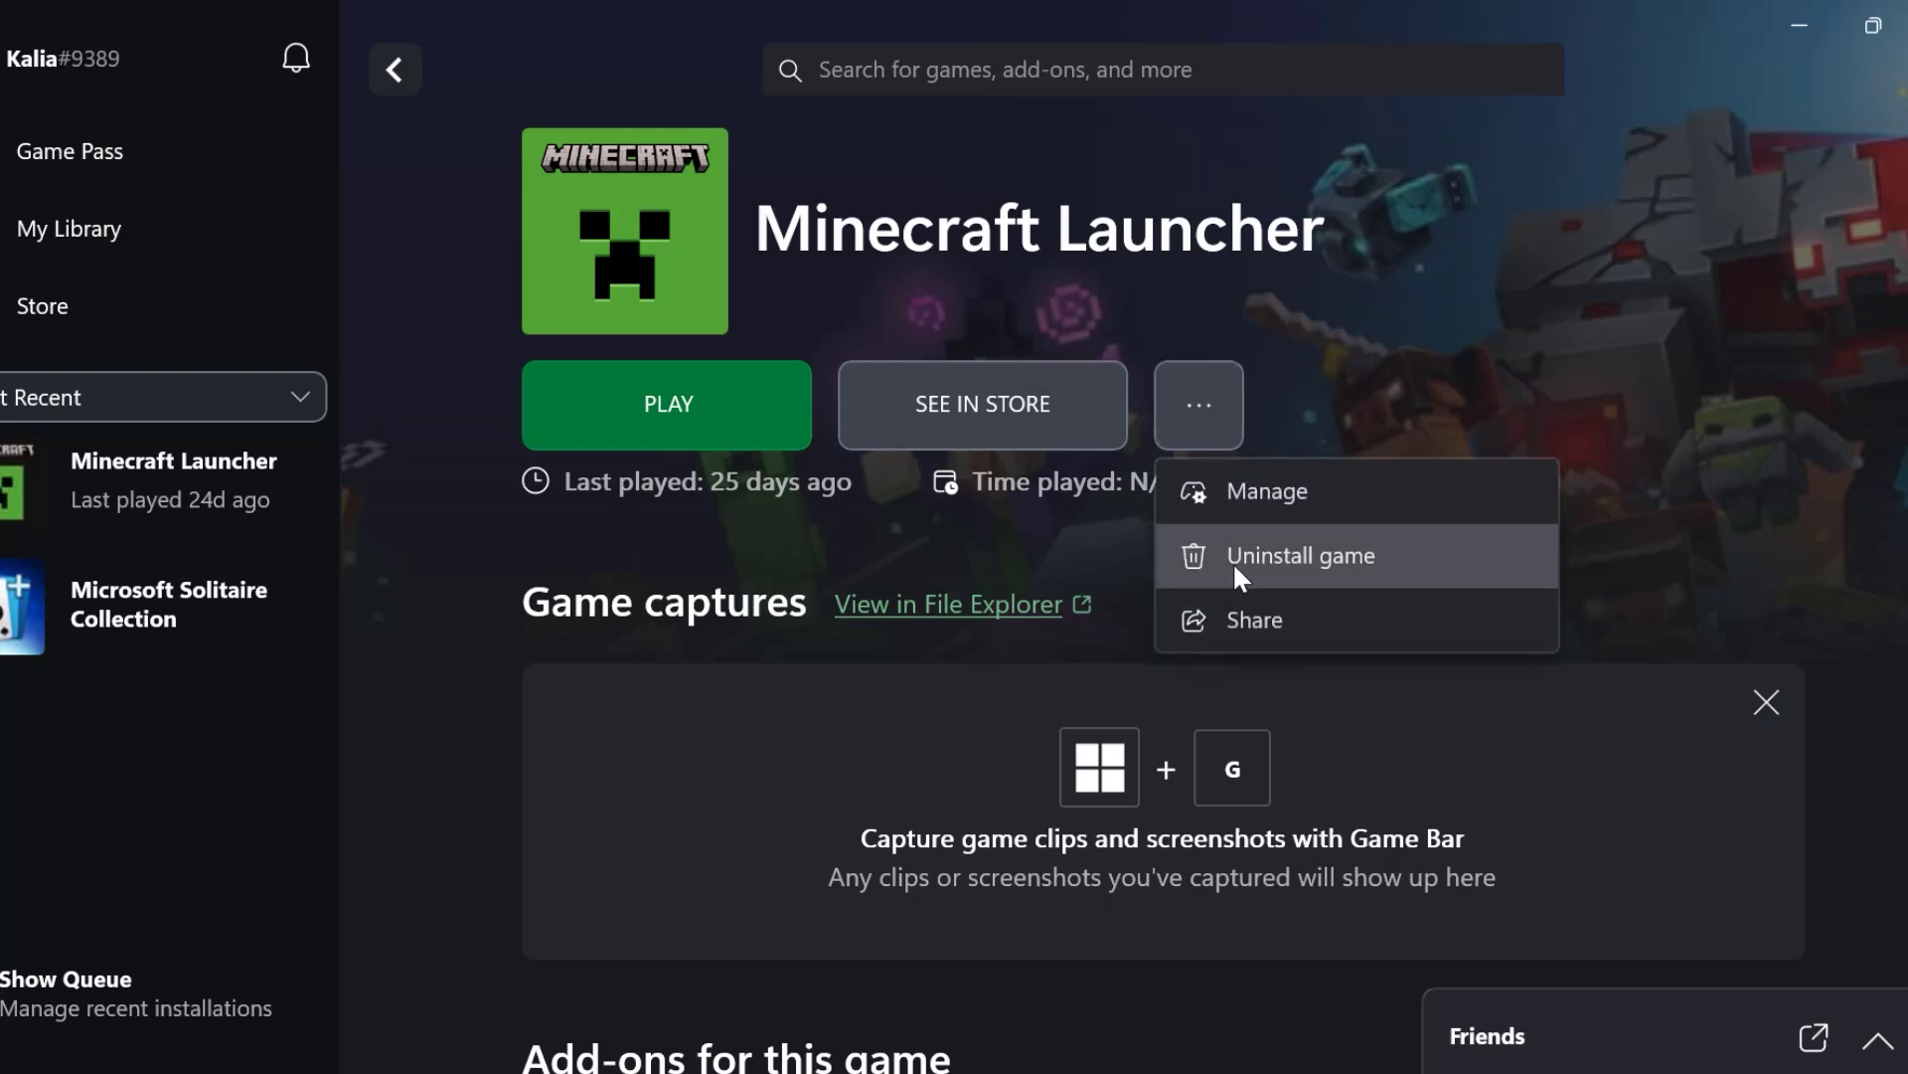
{"action": "left_click", "coordinate": [1247, 446]}
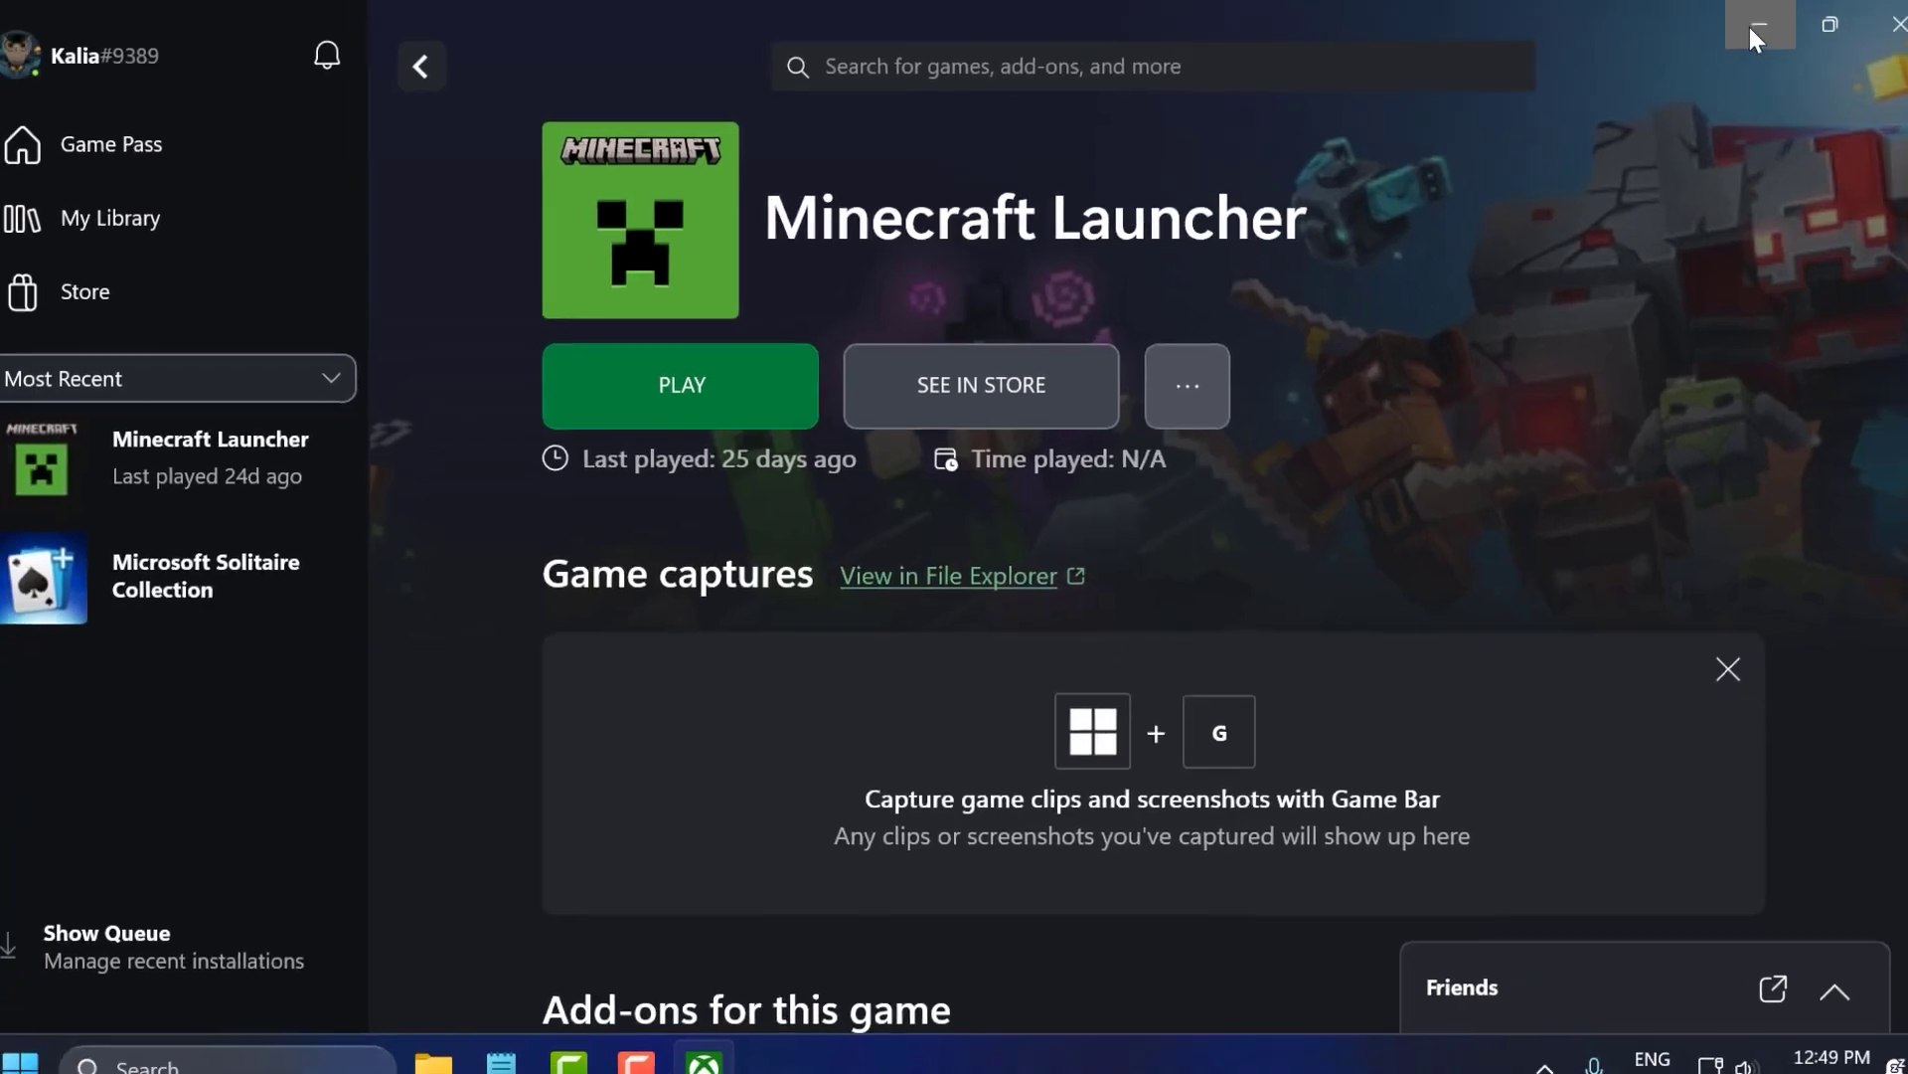
{"action": "left_click", "coordinate": [1747, 23]}
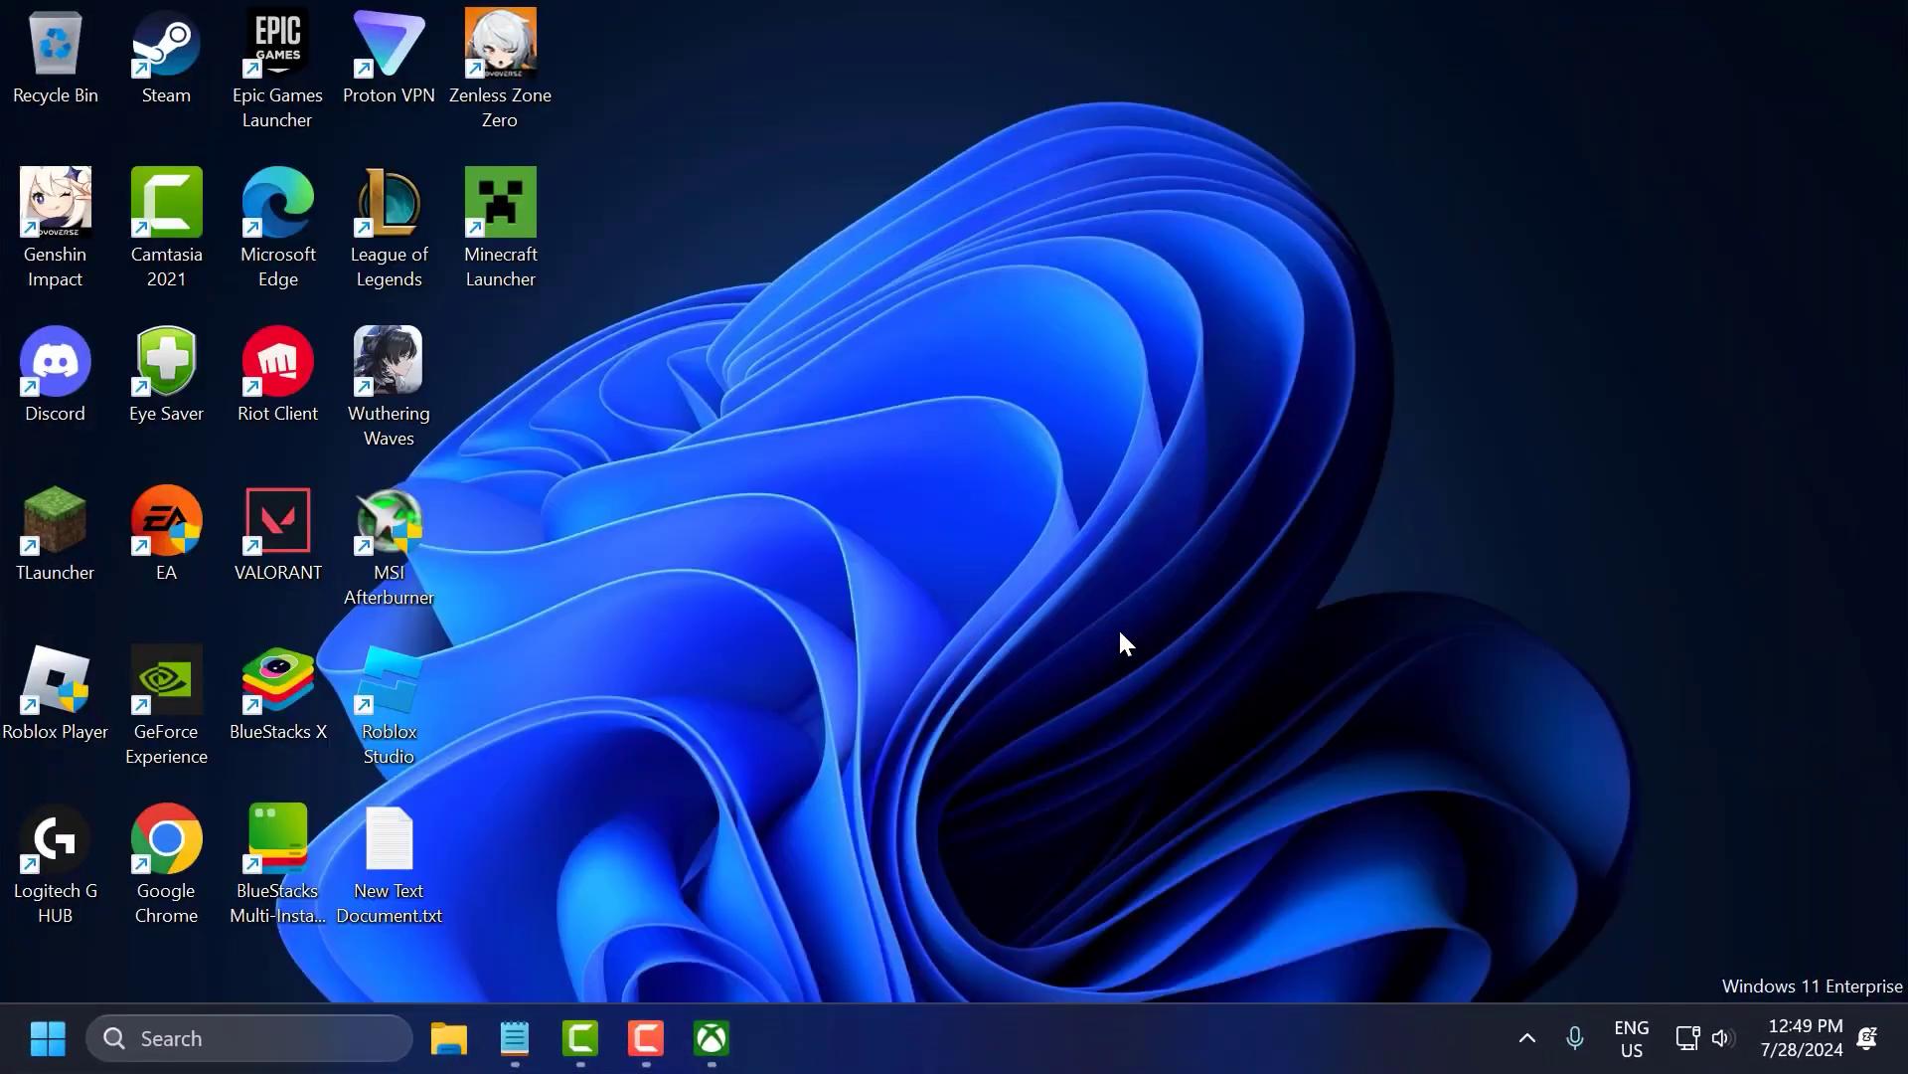